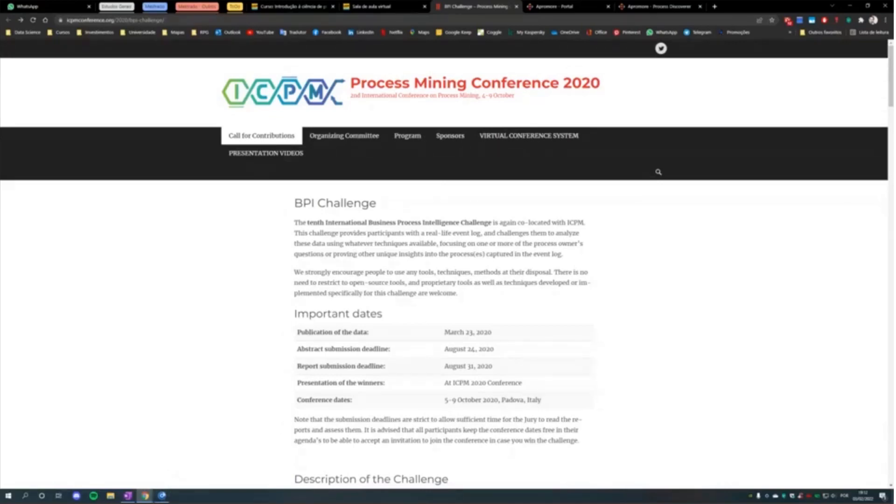
- Switch to Disco and review the import column configuration of the InternationalDeclarations data set, leaving it without importing
left_click(162, 496)
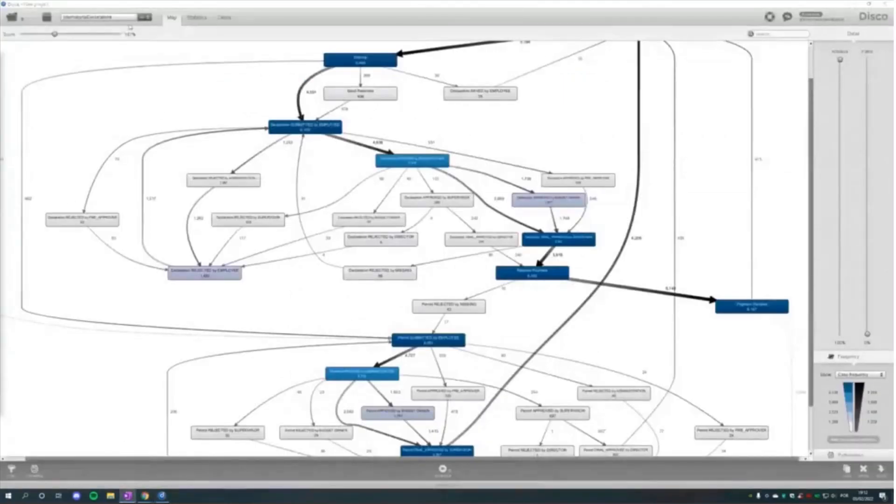
left_click(46, 17)
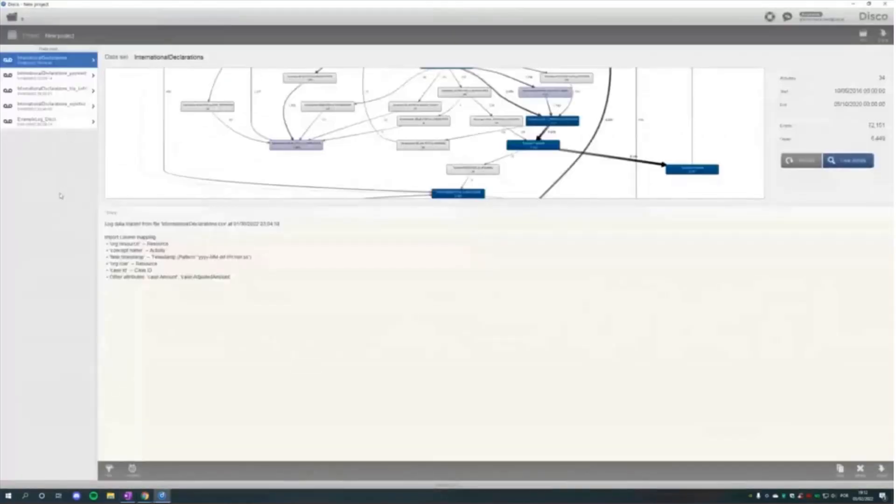
left_click(67, 59)
left_click(802, 160)
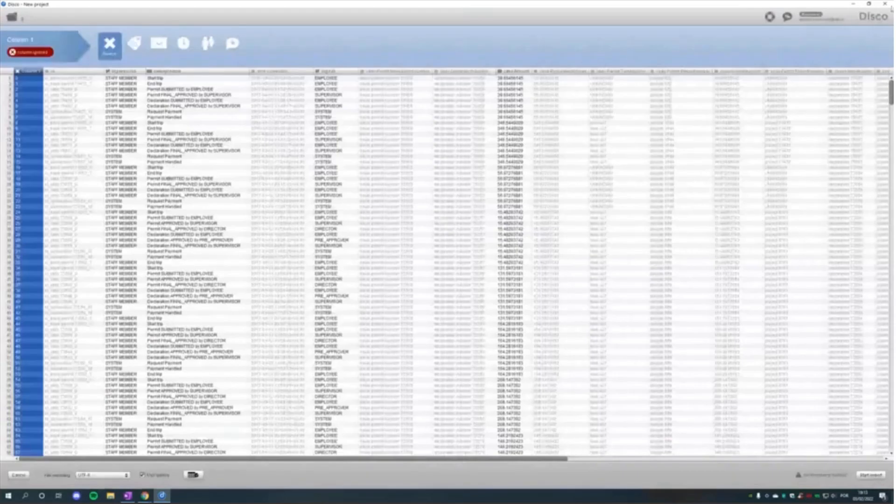
left_click(20, 476)
- Try to import the event log file InternationalDeclarations.xes from the BPI Challenge 2020 folder
left_click(12, 18)
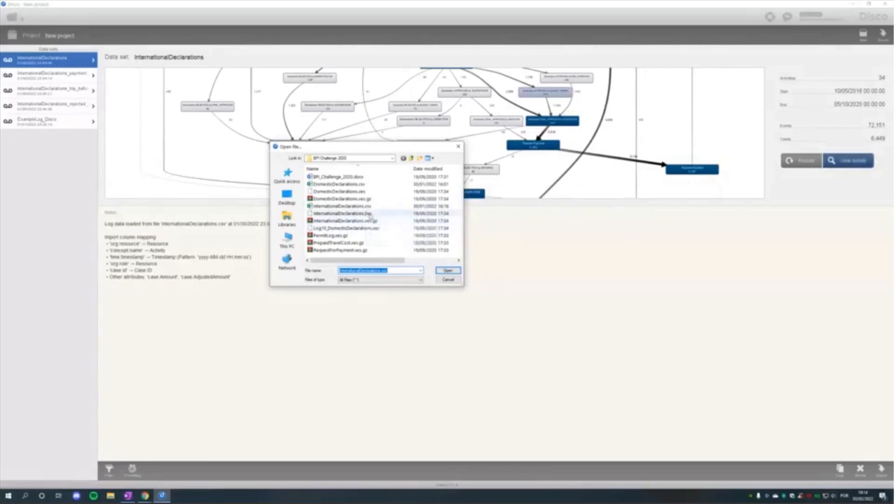
left_click(369, 215)
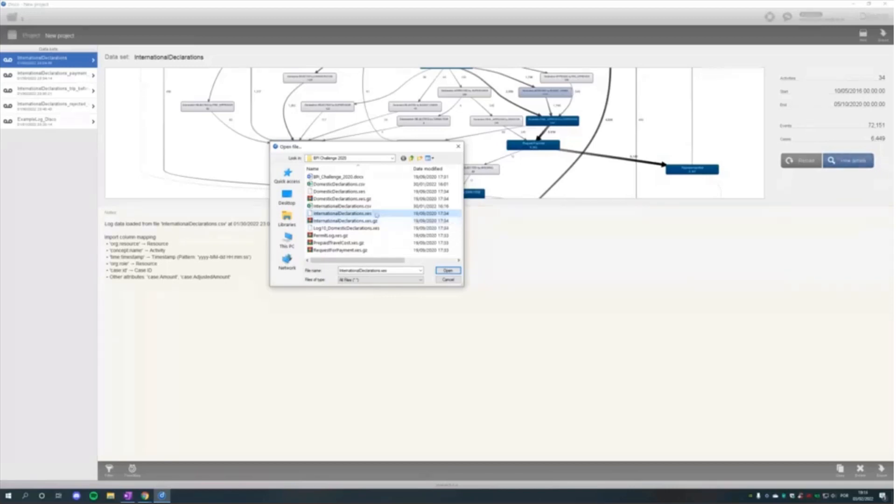
left_click(452, 271)
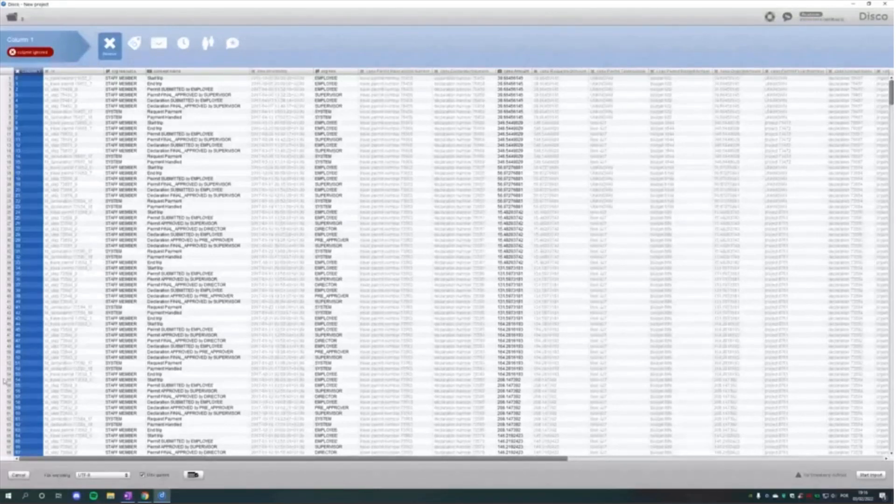
left_click(18, 475)
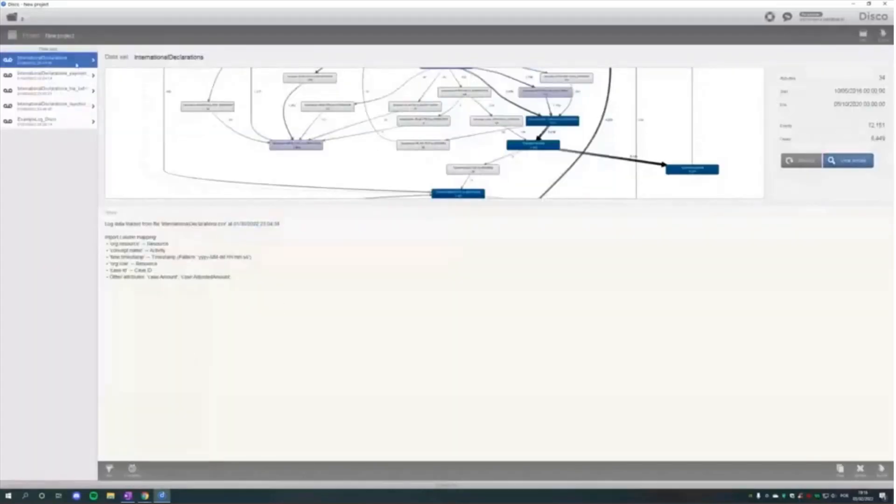
- Open the detailed process map of the InternationalDeclarations data set
left_click(847, 165)
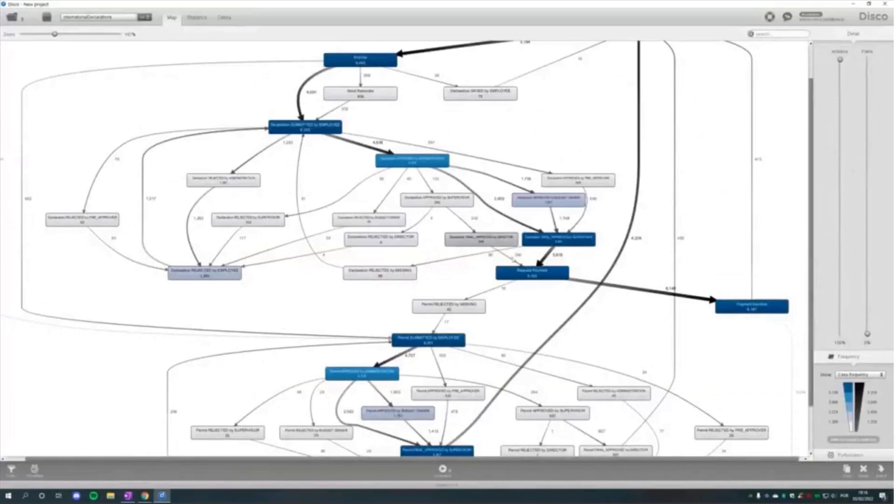
scroll(630, 229, "down", 3)
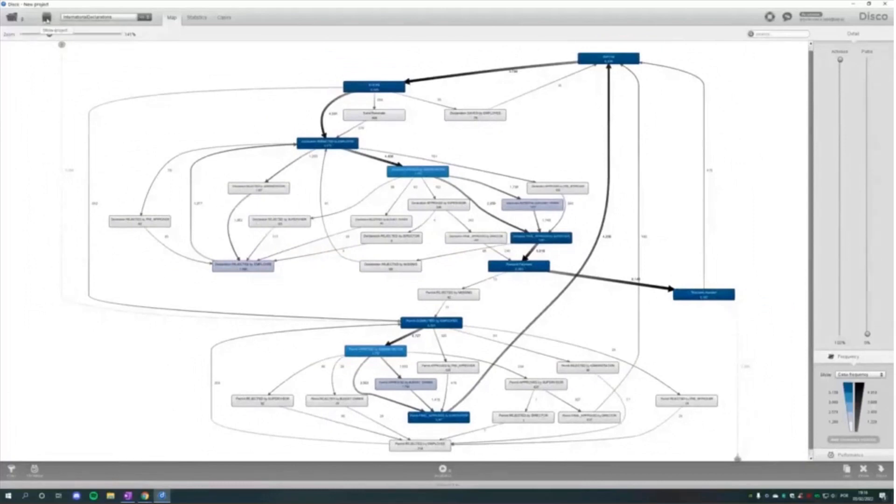
left_click(46, 20)
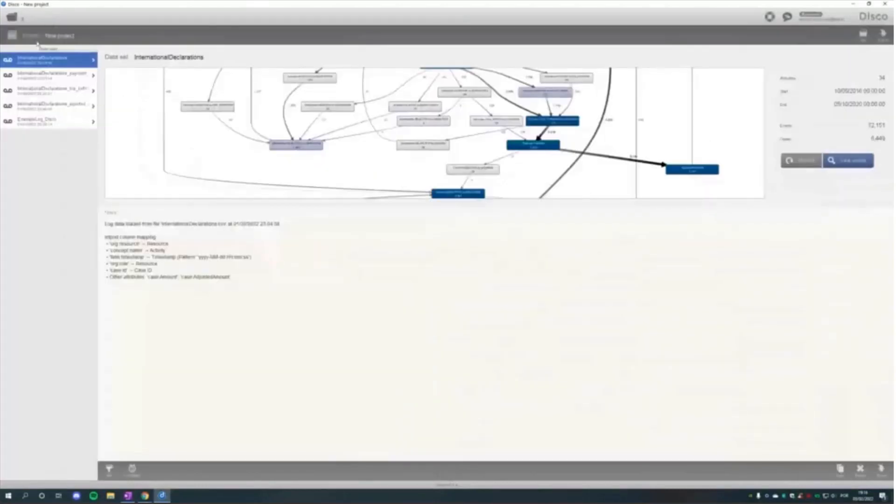
left_click(858, 164)
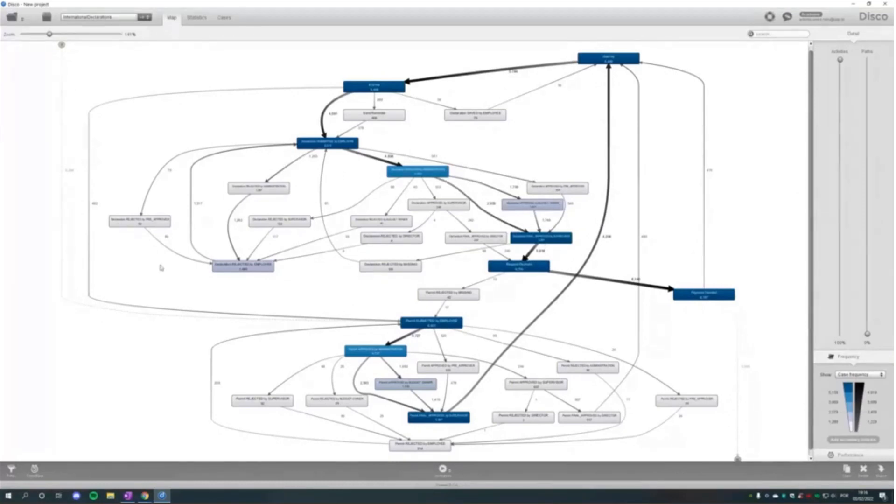
- Examine the case frequencies on the permit submission, declaration approval and payment request activities and the paths between them
scroll(420, 327, "up", 3)
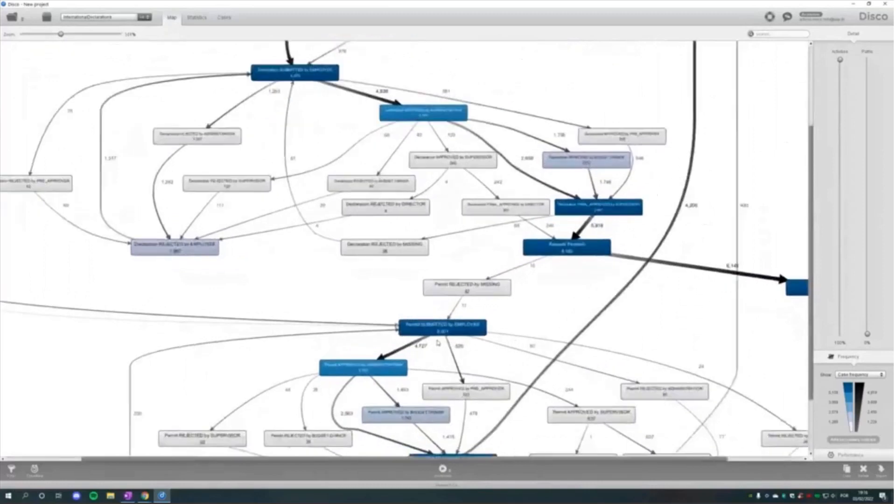
scroll(437, 343, "up", 3)
scroll(441, 329, "up", 2)
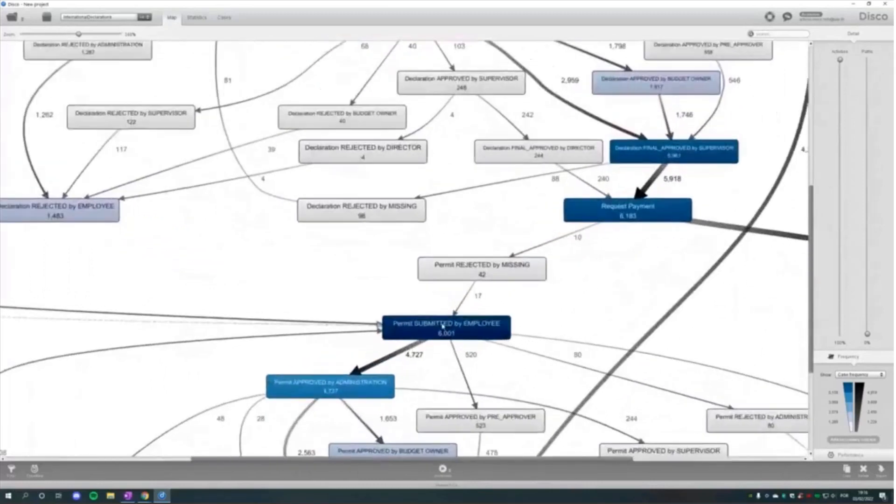
scroll(443, 326, "up", 1)
scroll(443, 325, "up", 1)
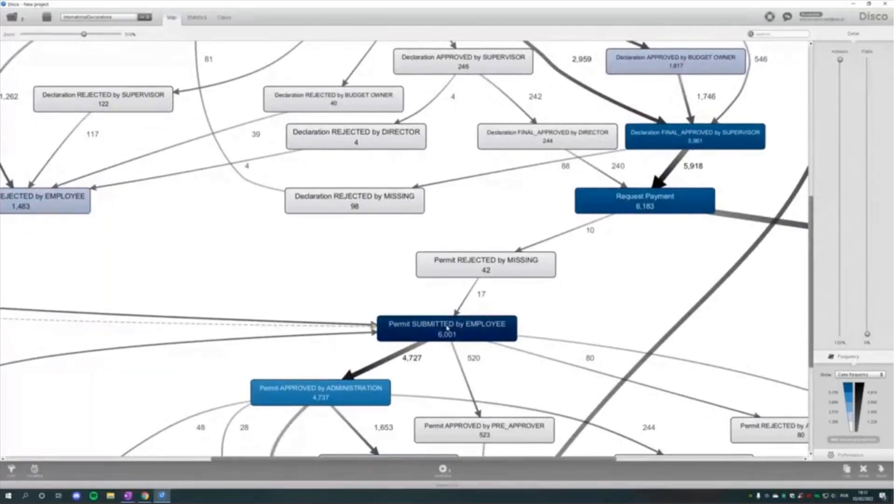
scroll(447, 328, "down", 4)
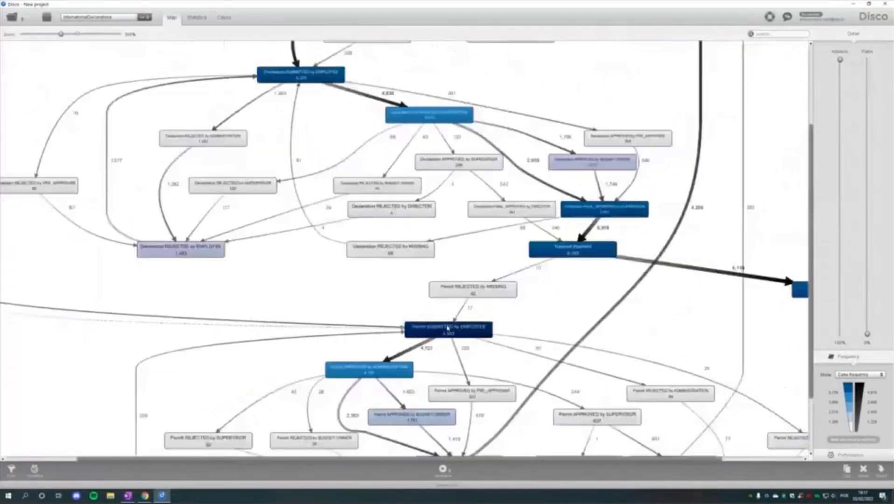
scroll(447, 329, "up", 3)
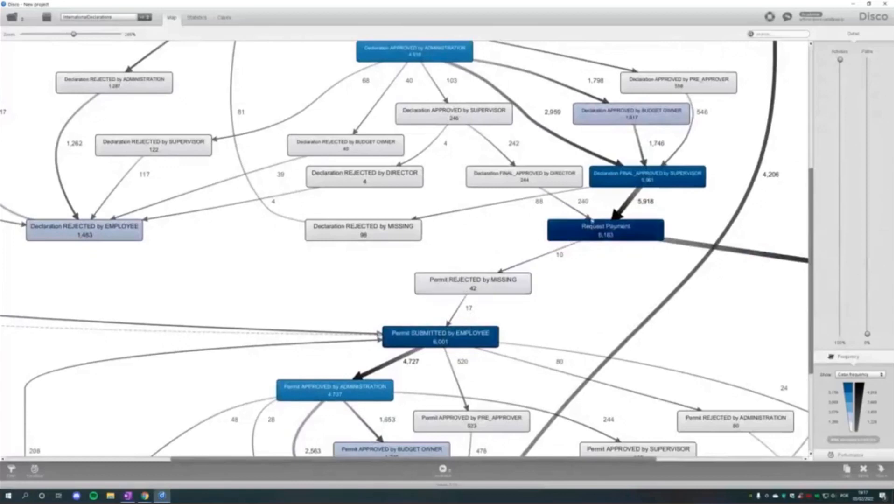
scroll(429, 345, "down", 4)
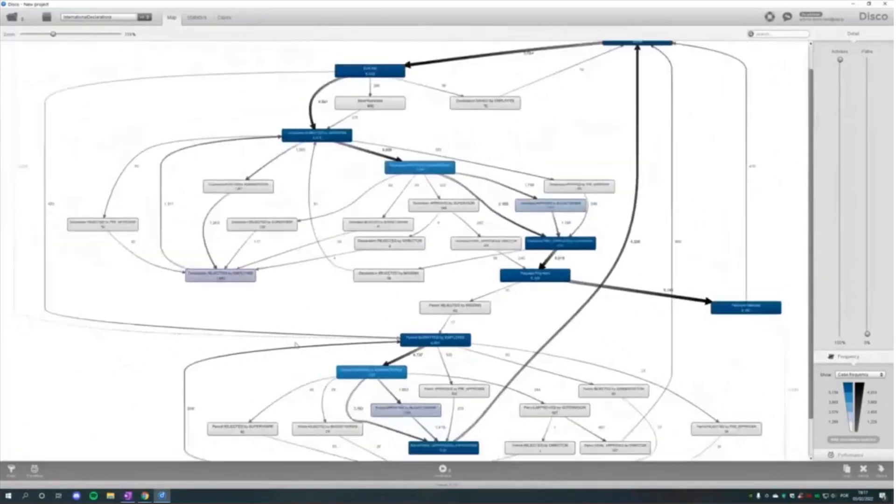
scroll(295, 344, "down", 1)
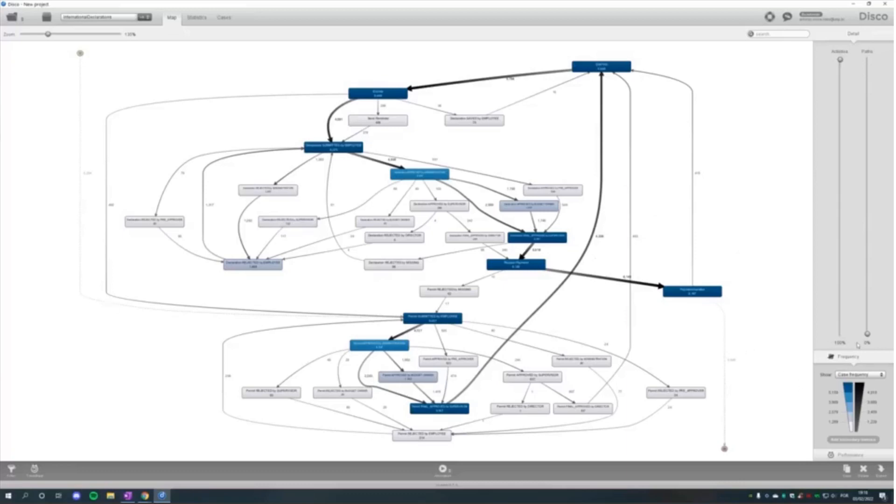
- Raise the paths detail to 100%, look over the whole map, and return the paths detail to 0%
left_click_drag(867, 334, 862, 51)
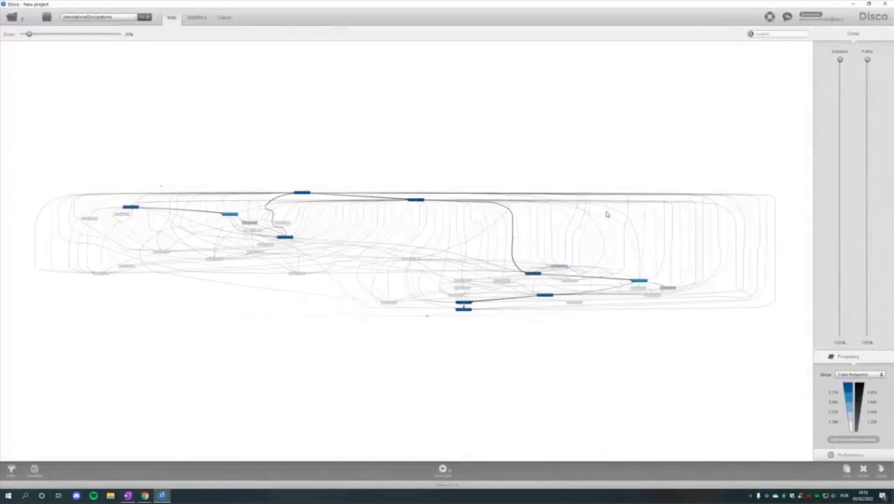
scroll(415, 340, "up", 2)
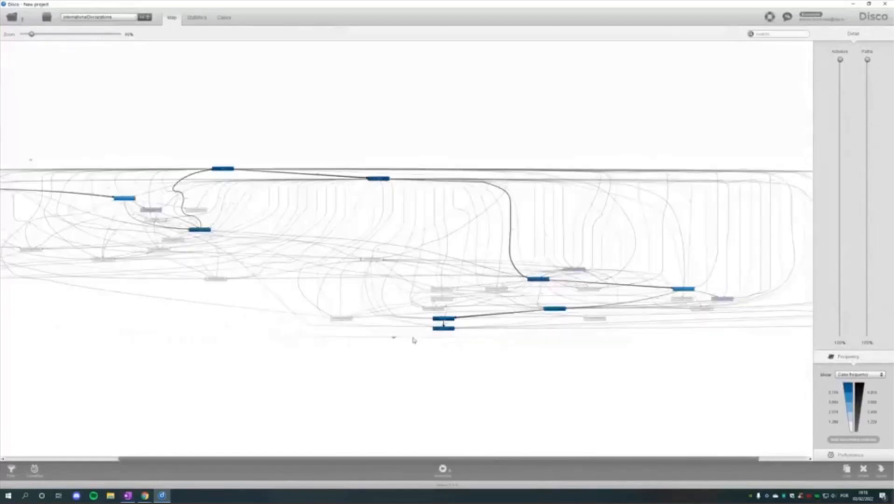
left_click_drag(317, 379, 458, 374)
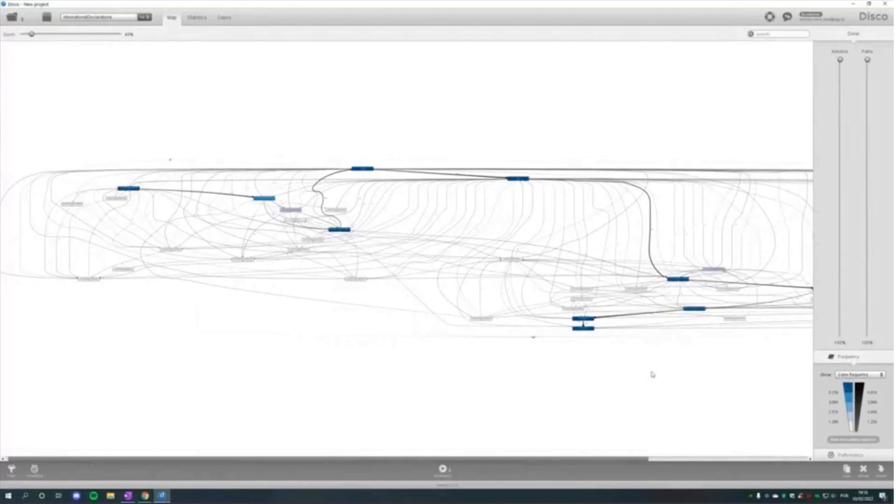
left_click_drag(651, 374, 388, 386)
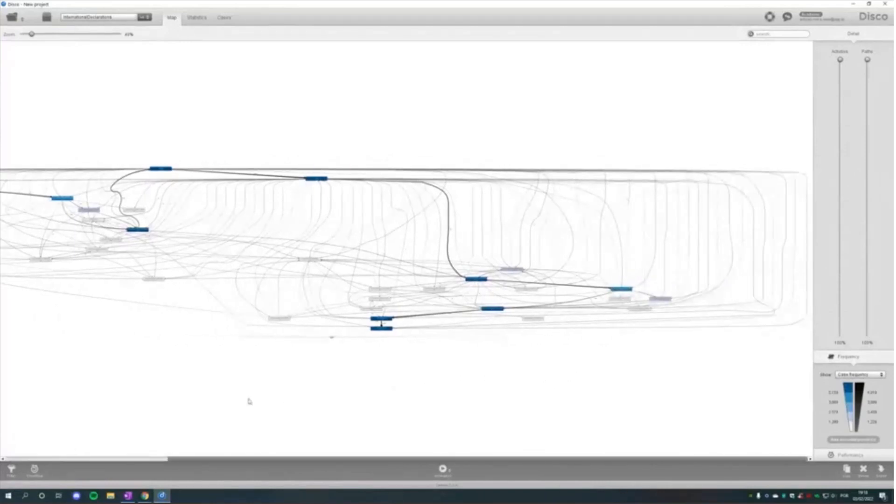
left_click_drag(240, 398, 277, 393)
scroll(277, 393, "up", 5)
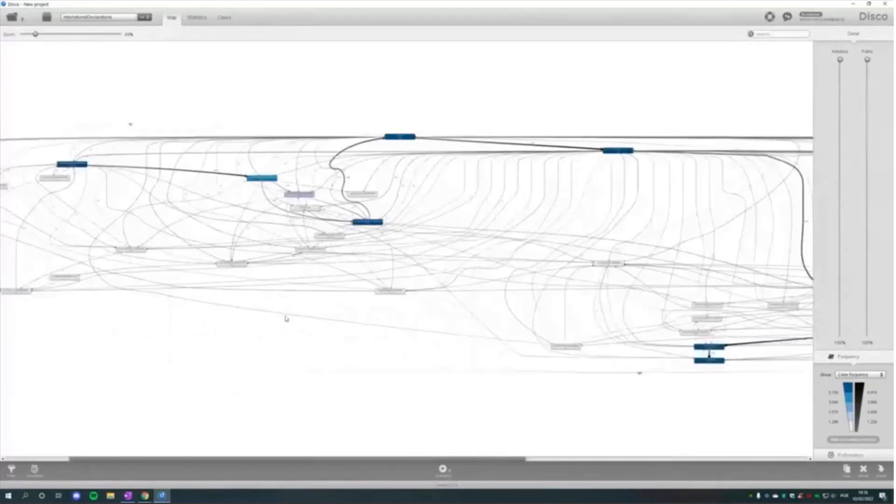
scroll(286, 319, "up", 1)
left_click_drag(260, 370, 429, 363)
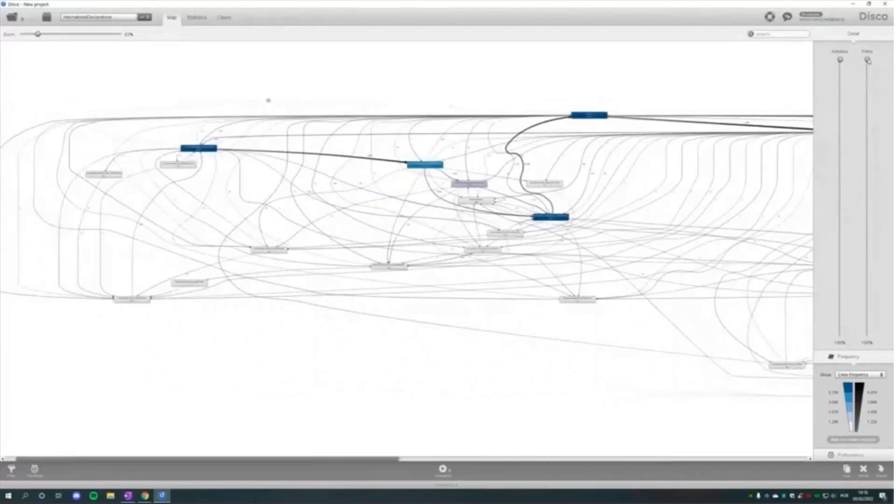
left_click_drag(867, 60, 885, 342)
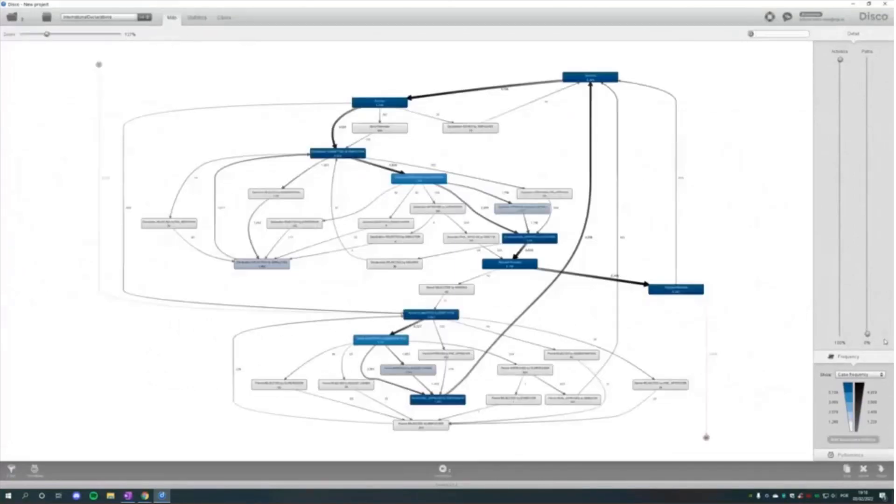
scroll(777, 300, "up", 1)
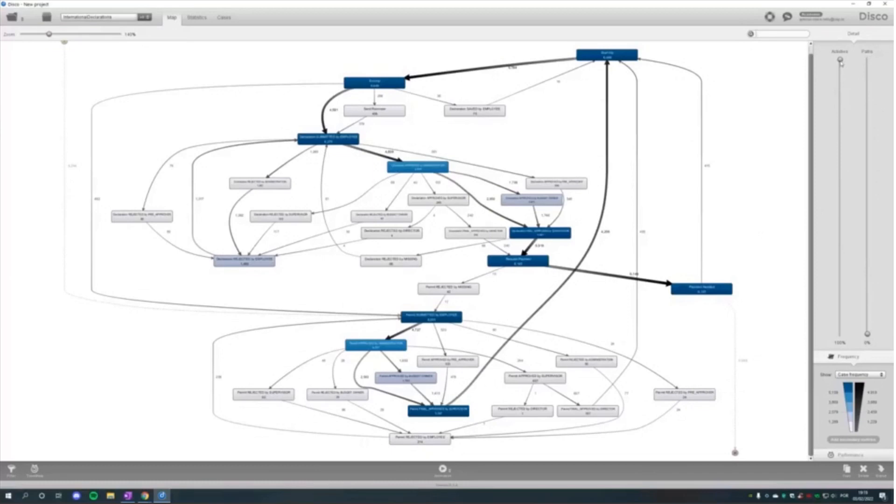
- Reduce the activities detail to 0% and examine the simplified process map from start to end
left_click_drag(840, 60, 832, 338)
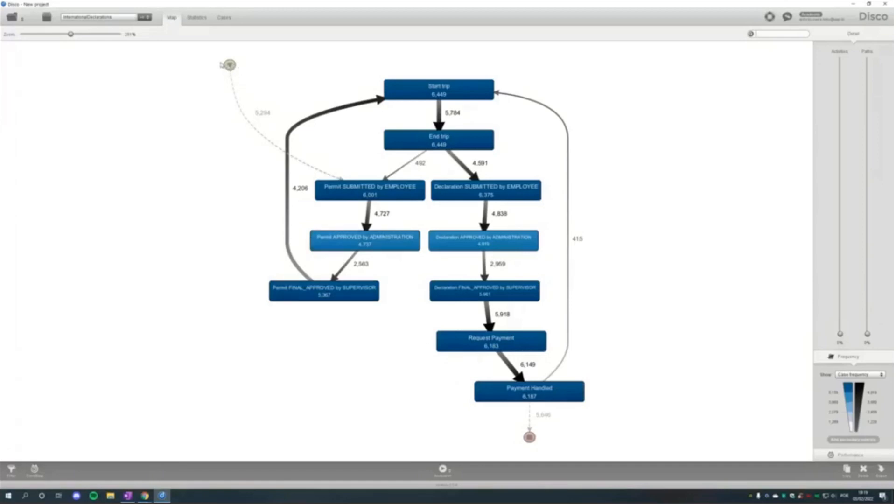
scroll(290, 114, "up", 3)
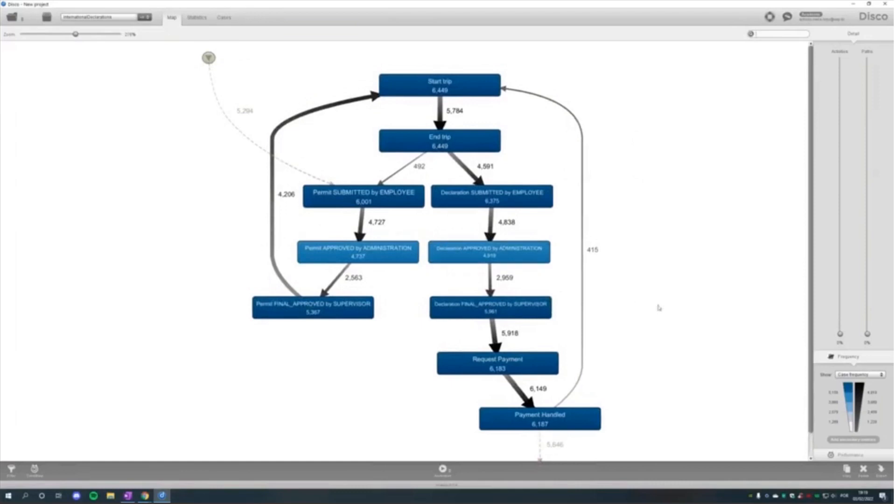
scroll(659, 308, "down", 1)
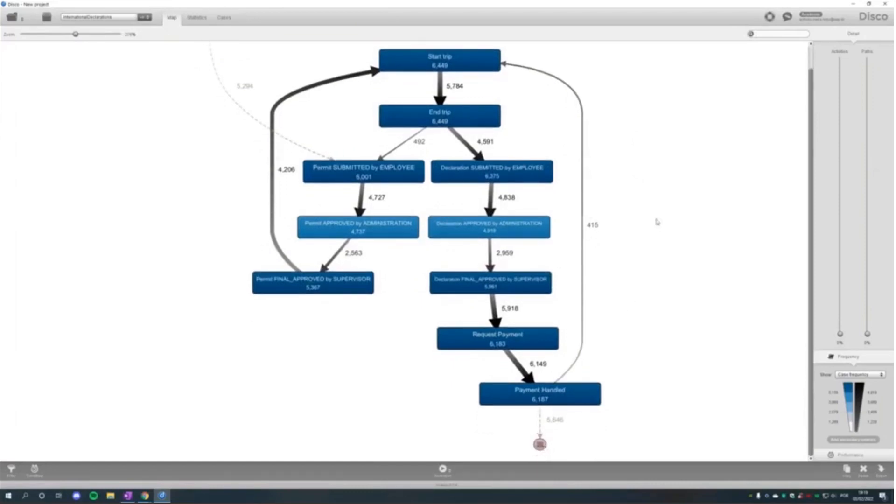
scroll(659, 252, "up", 1)
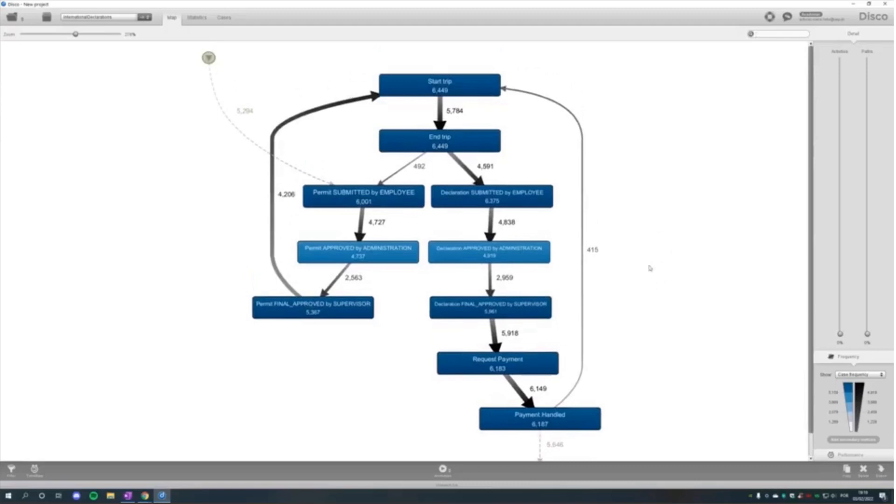
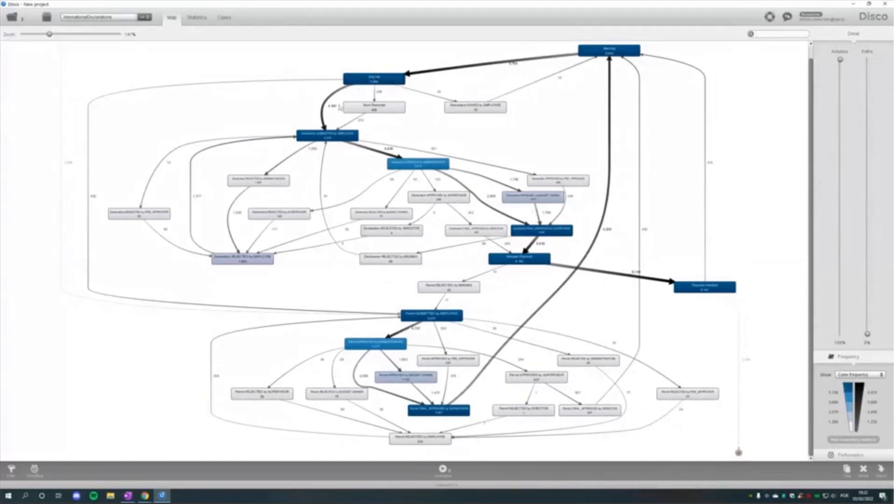
- Set the frequency metric shown on the full-activity process map to Max. repetitions
scroll(541, 251, "up", 2)
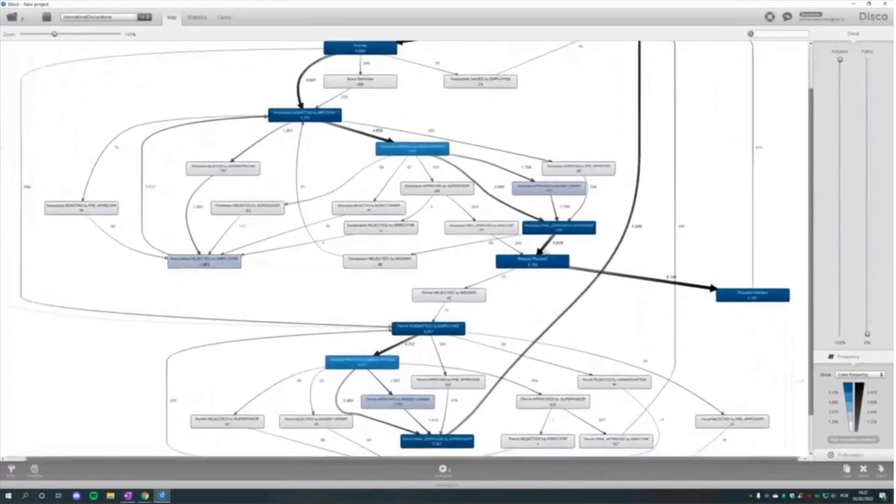
scroll(546, 253, "down", 3)
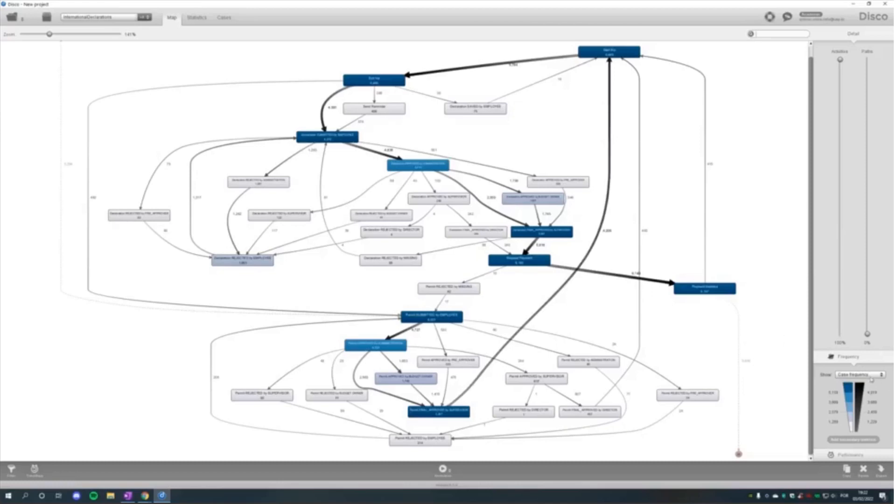
left_click(871, 376)
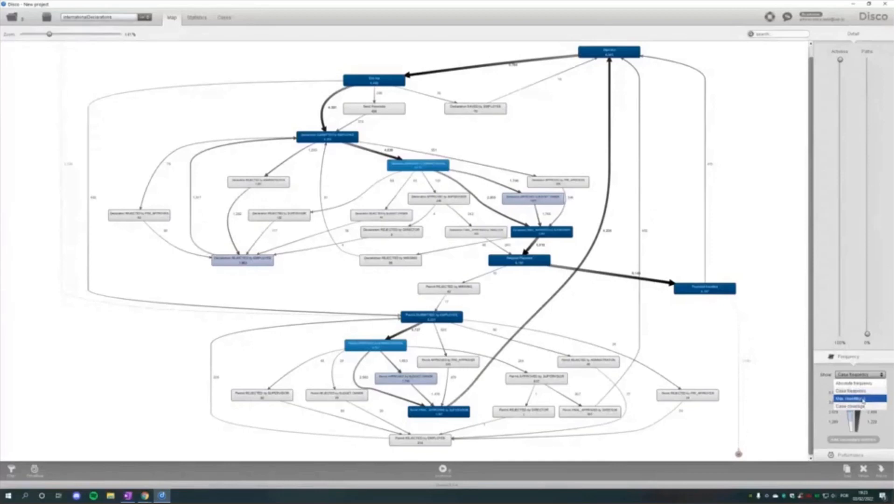
left_click(865, 401)
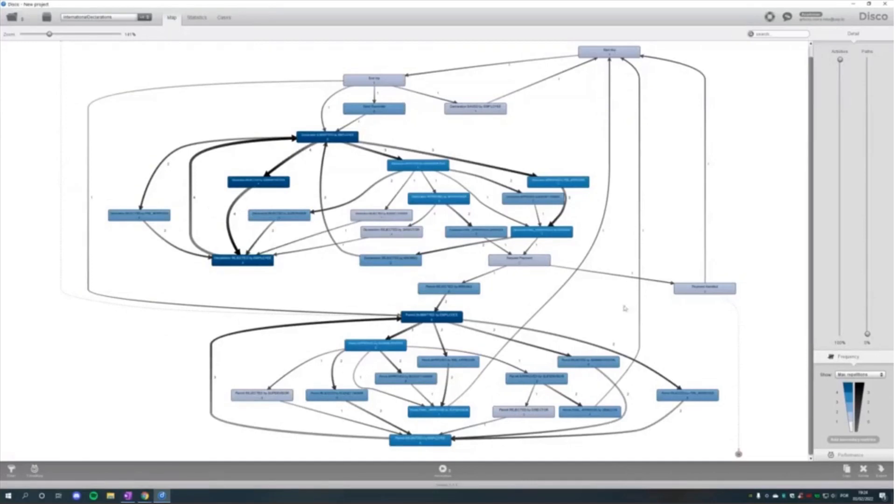
- Set the map's frequency metric to Case frequency, and display Total duration as its performance metric
left_click(852, 375)
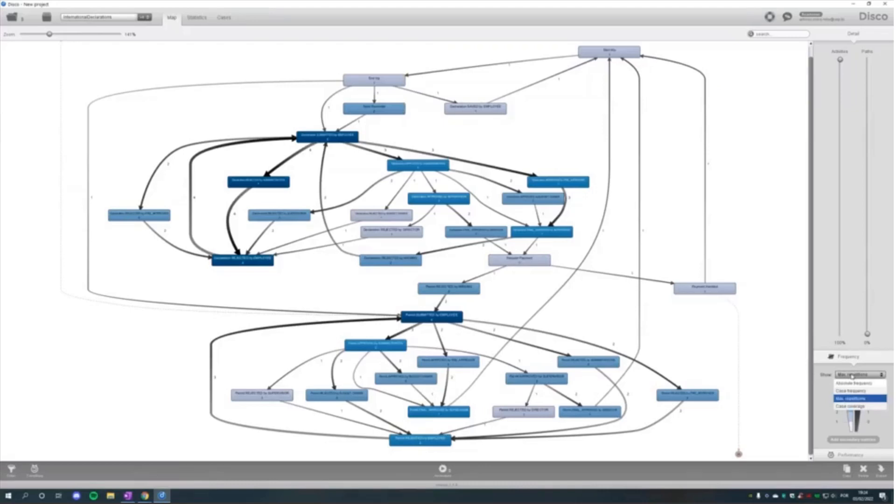
left_click(851, 391)
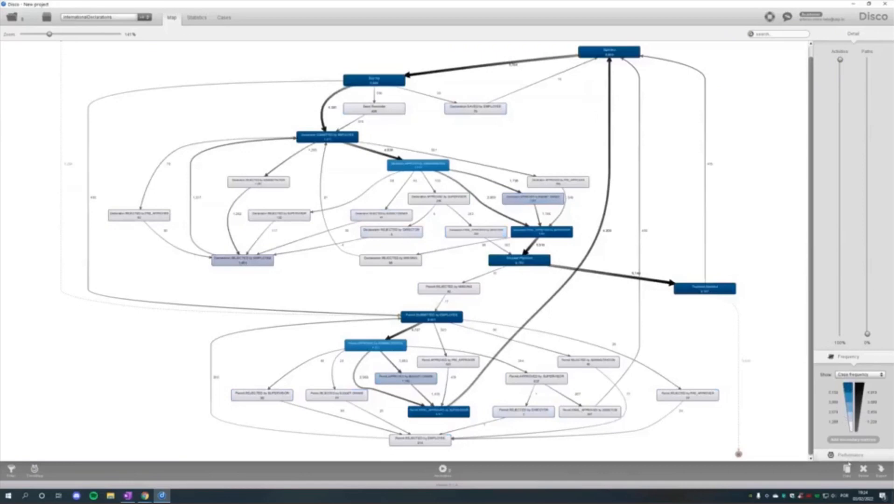
left_click(851, 456)
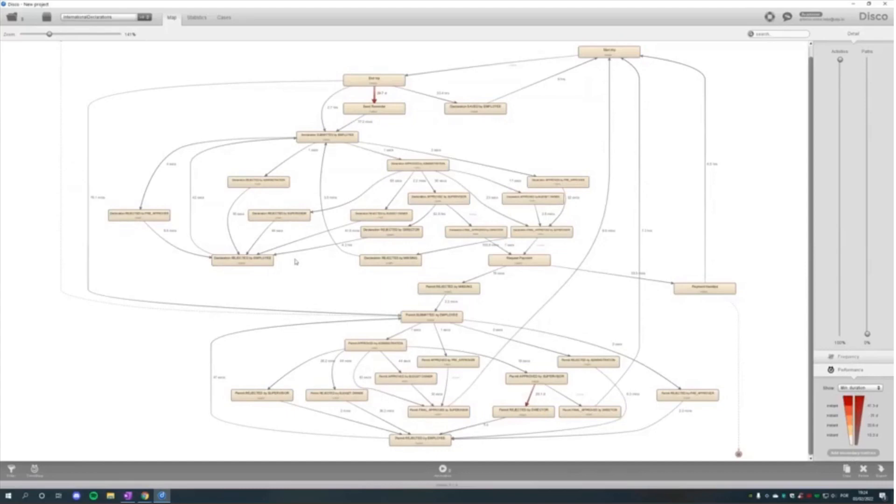
left_click(861, 388)
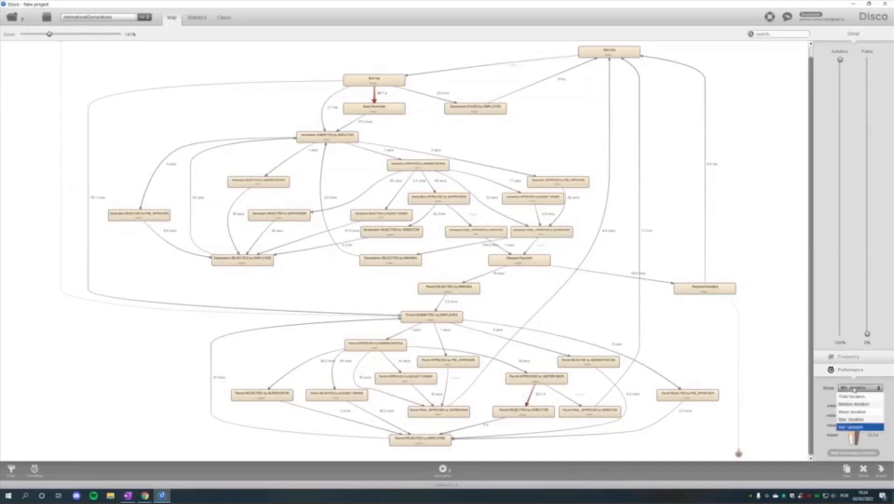
left_click(863, 397)
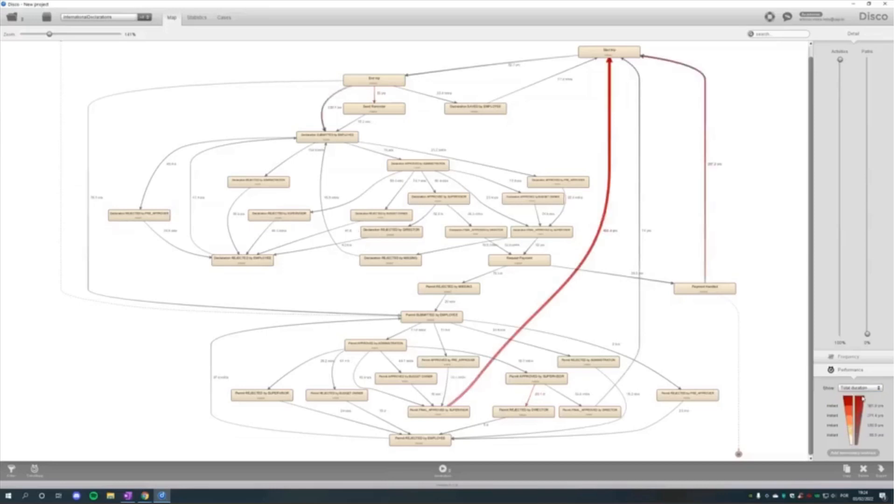
- View the mean and minimum durations on the map, examining the path from End trip to Send Reminder
left_click(862, 388)
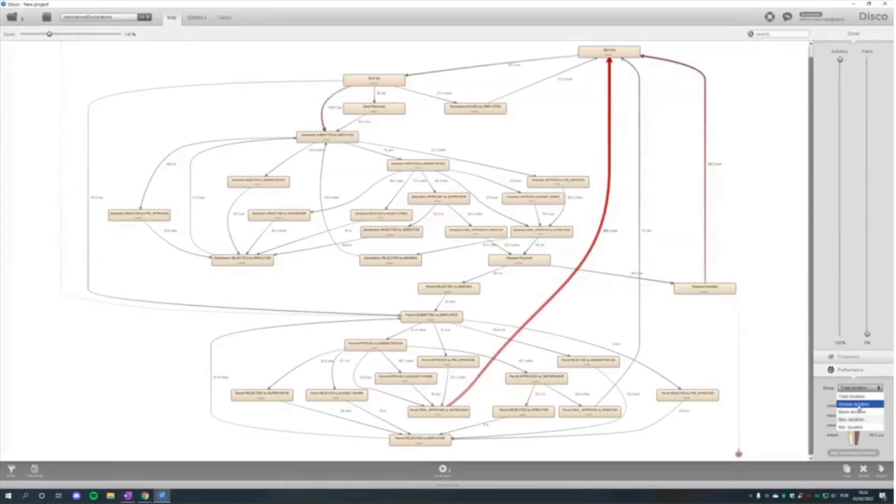
left_click(859, 411)
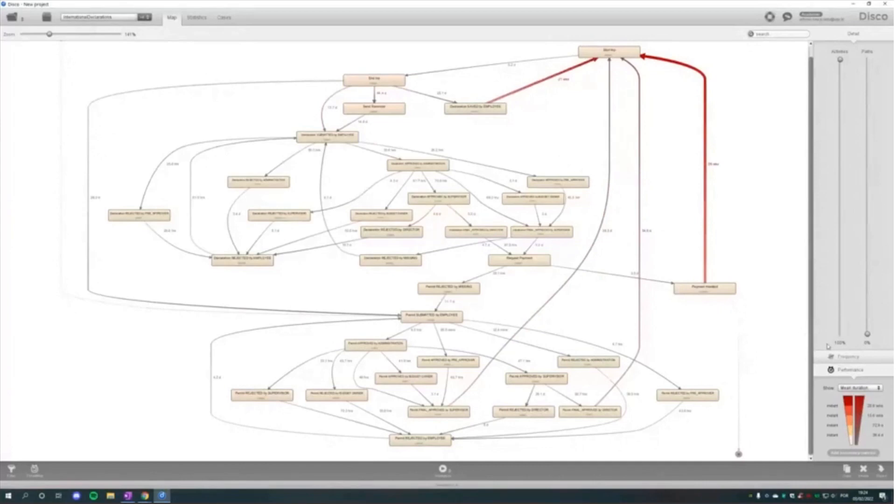
left_click(874, 389)
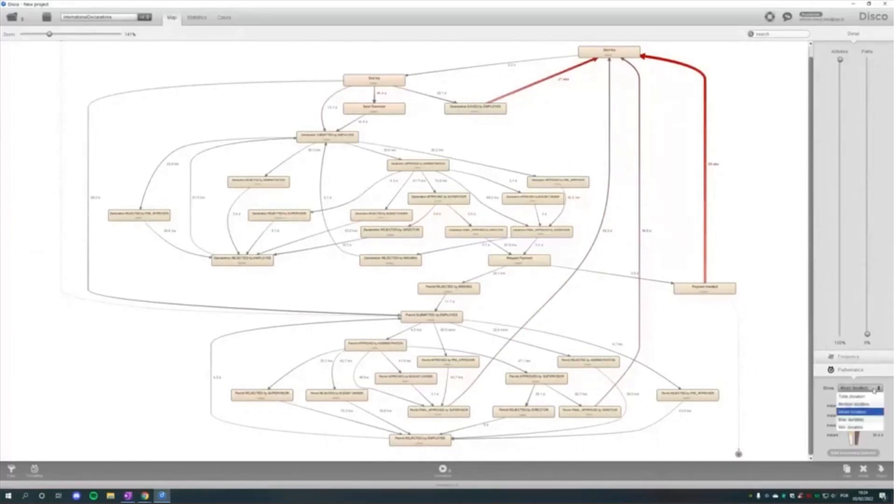
left_click(872, 428)
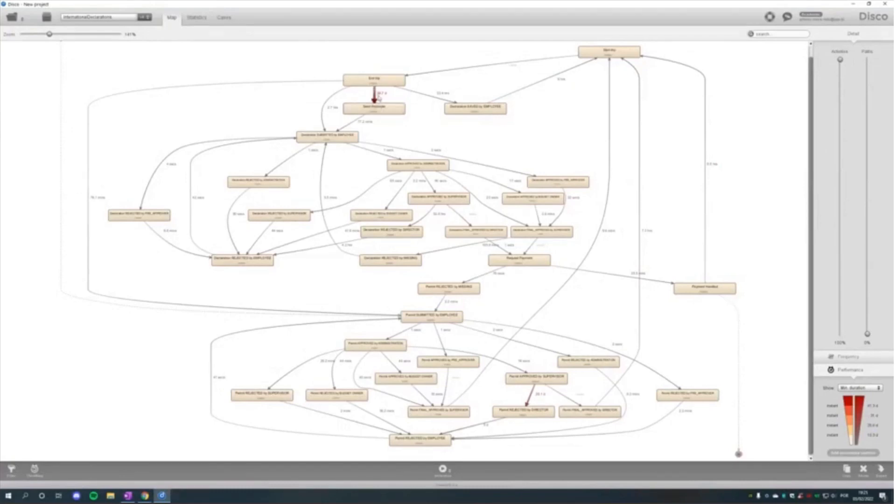
scroll(379, 98, "up", 5)
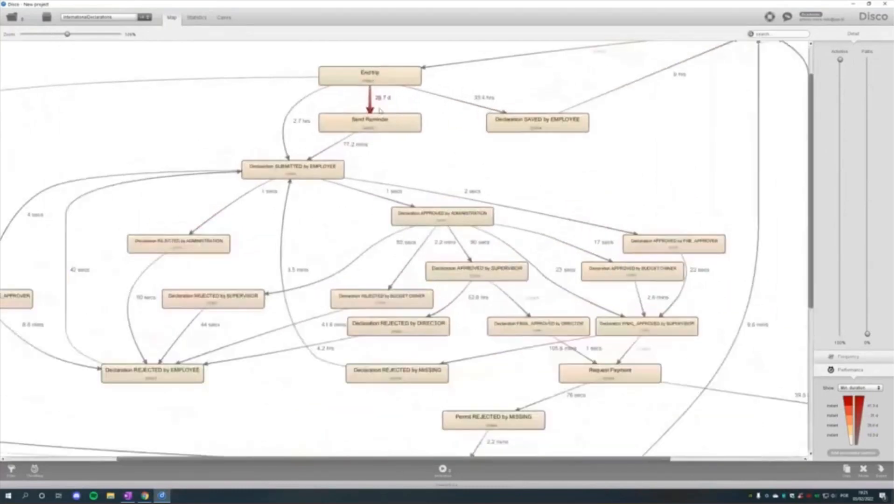
scroll(491, 309, "down", 3)
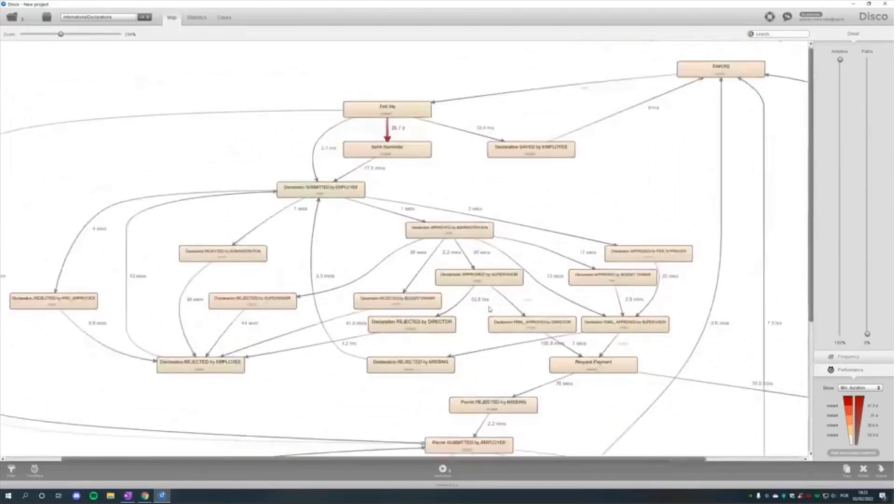
scroll(490, 309, "down", 3)
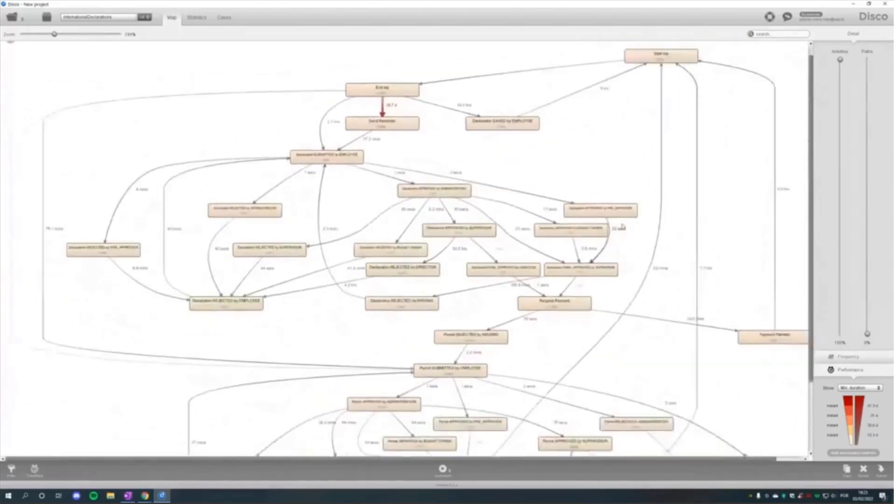
- Show the maximum durations on the map and examine the paths around the declaration submission and rejection activities
left_click(860, 388)
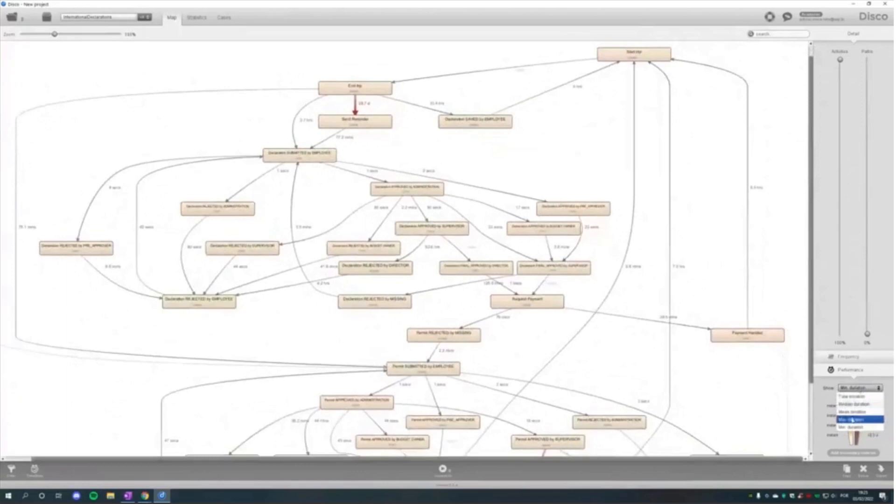
left_click(859, 452)
scroll(538, 323, "down", 1)
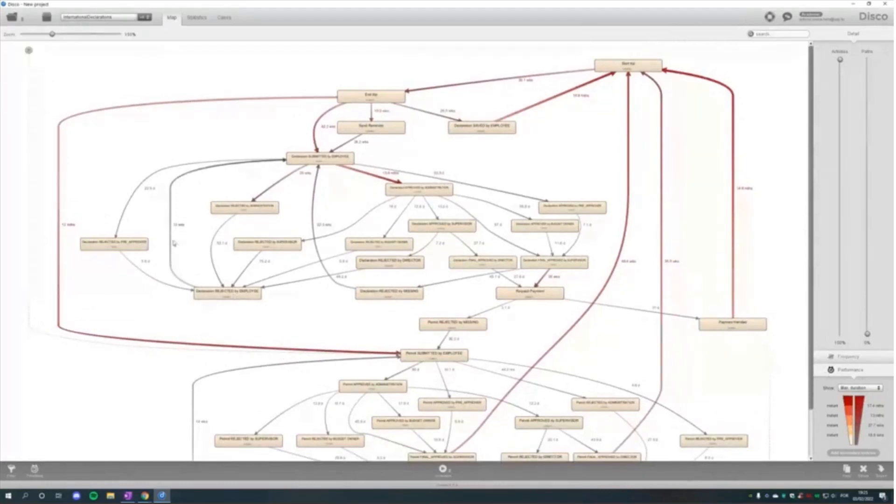
scroll(173, 242, "up", 5)
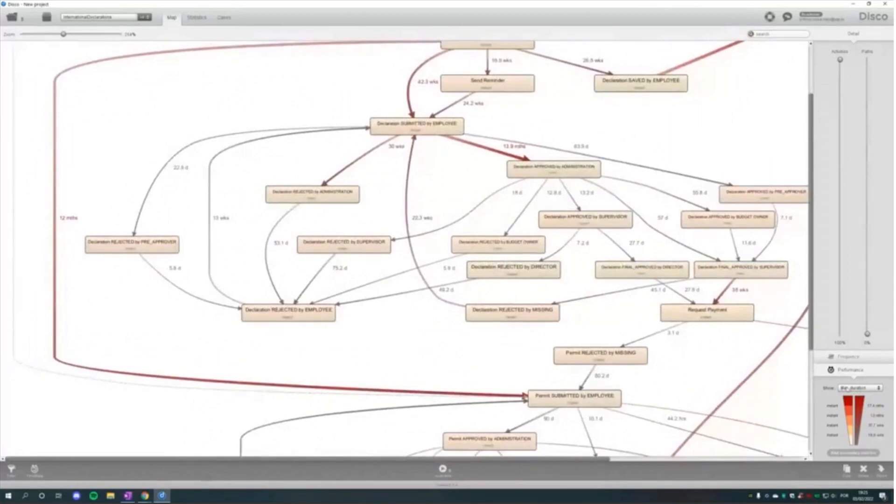
- Show the median durations, examine the paths across the process map, and return the map to its frequency view
left_click(848, 389)
left_click(851, 405)
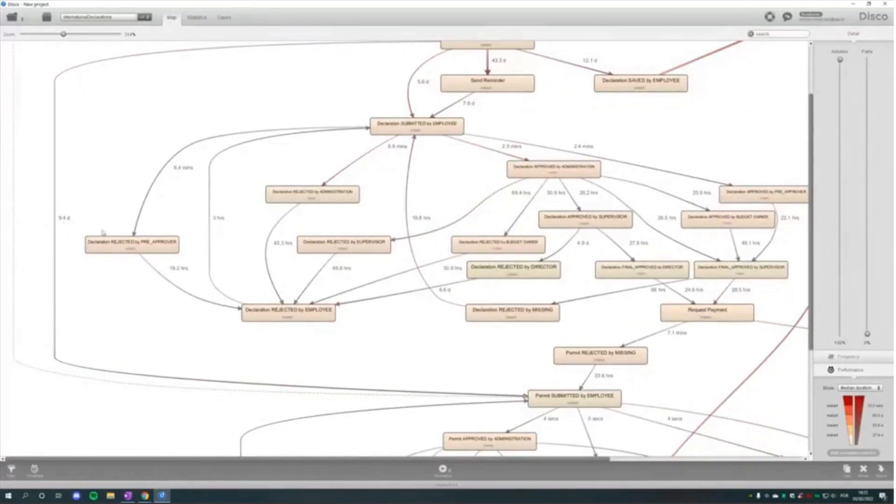
scroll(363, 314, "down", 2)
scroll(363, 314, "down", 1)
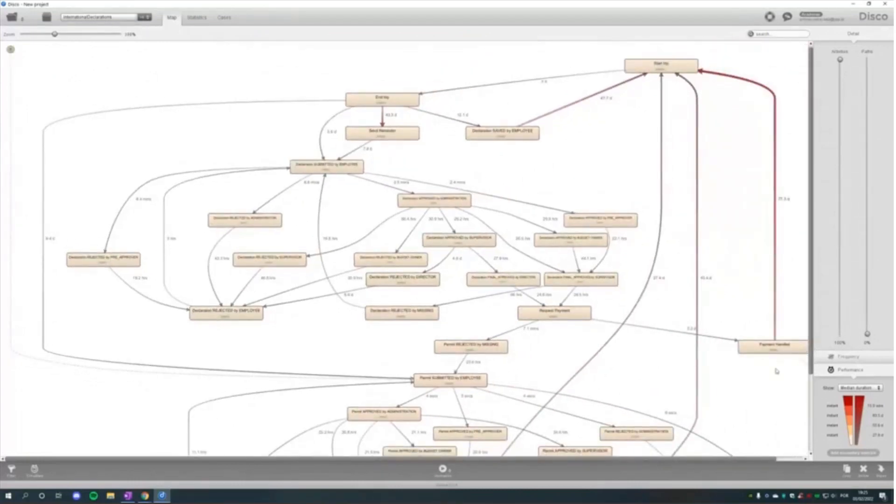
left_click_drag(581, 182, 567, 192)
scroll(567, 192, "down", 2)
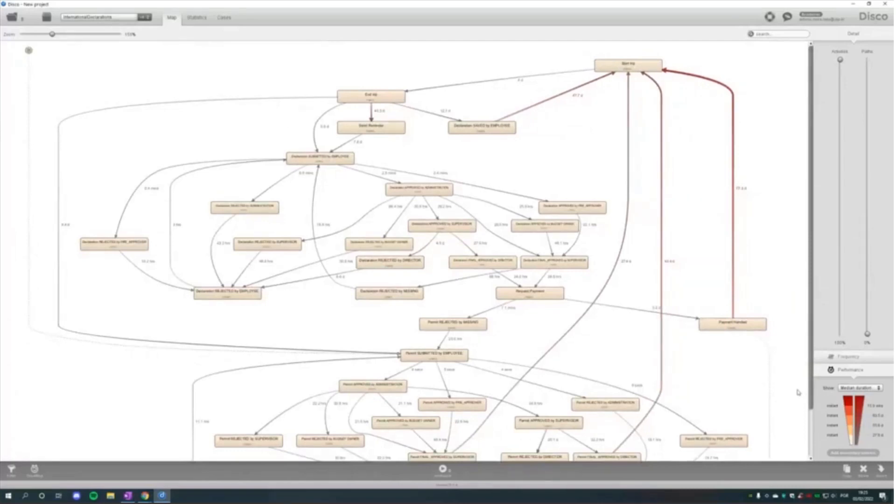
left_click(843, 357)
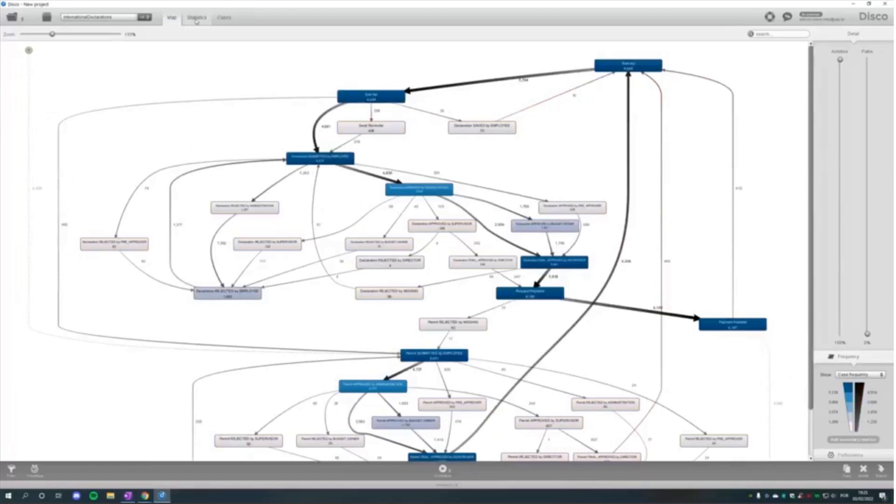
- In the overview statistics, chart the events over time and sort the cases by duration, longest first
left_click(196, 19)
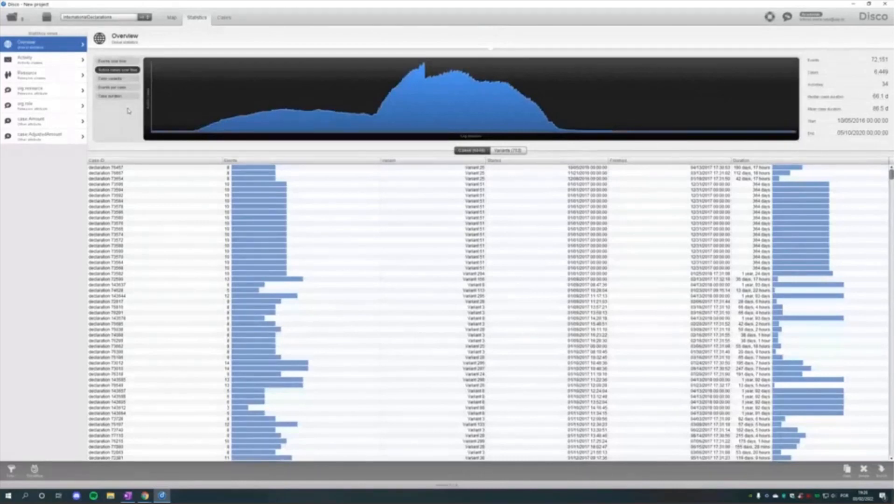
left_click(119, 61)
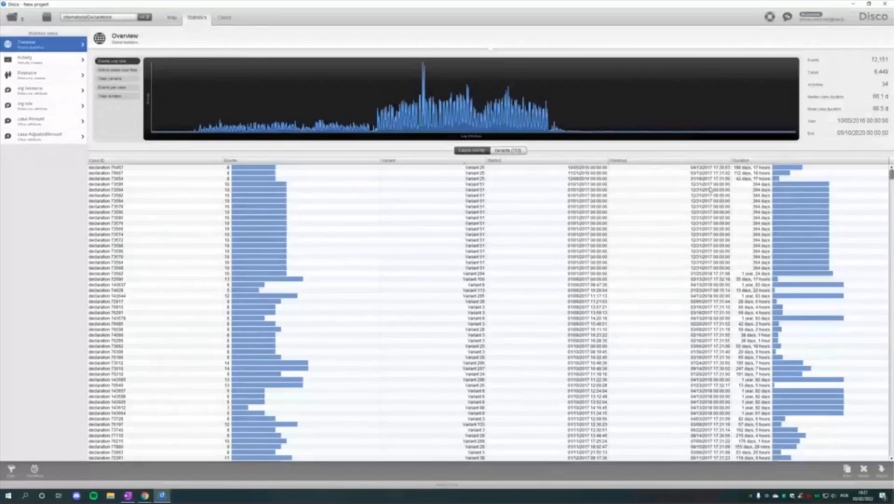
left_click(750, 161)
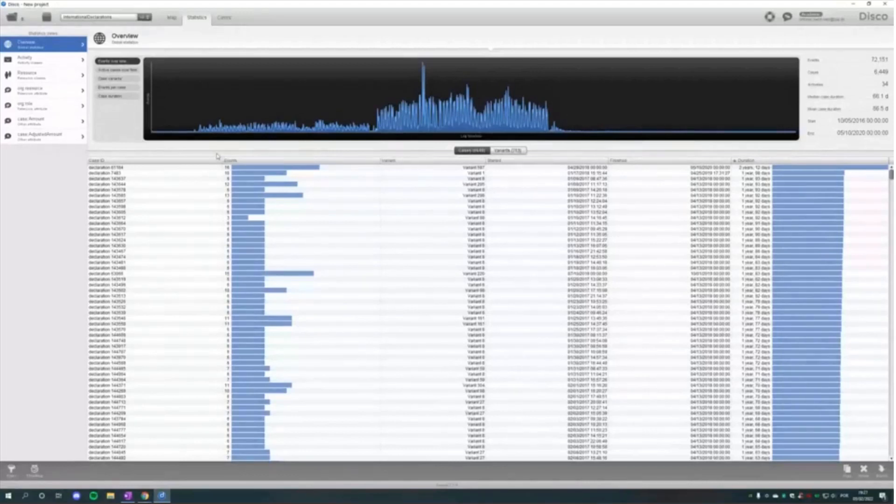
- List the variants and review the charts for active cases over time, case variants, events per case and case duration
left_click(507, 150)
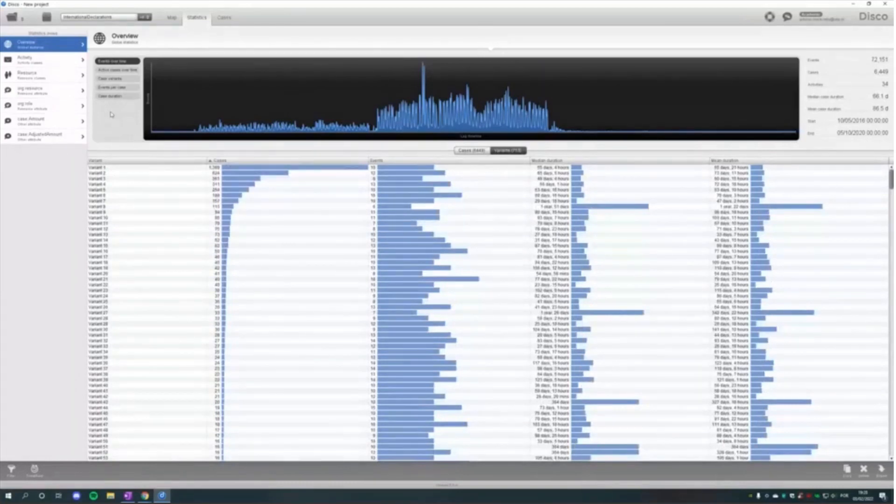
left_click(126, 70)
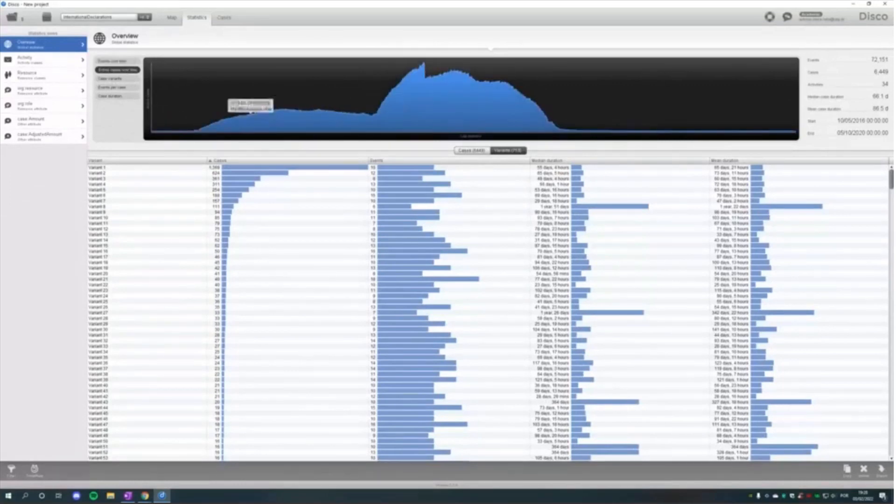
left_click(127, 79)
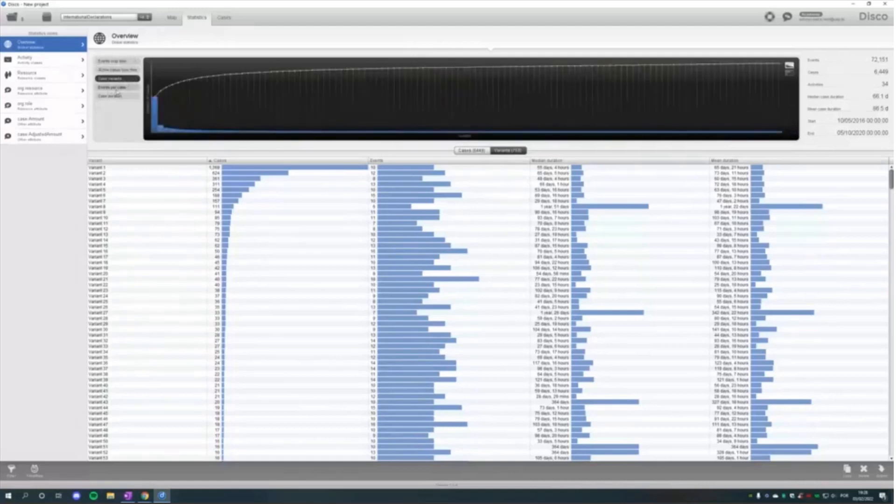
left_click(119, 88)
left_click(120, 96)
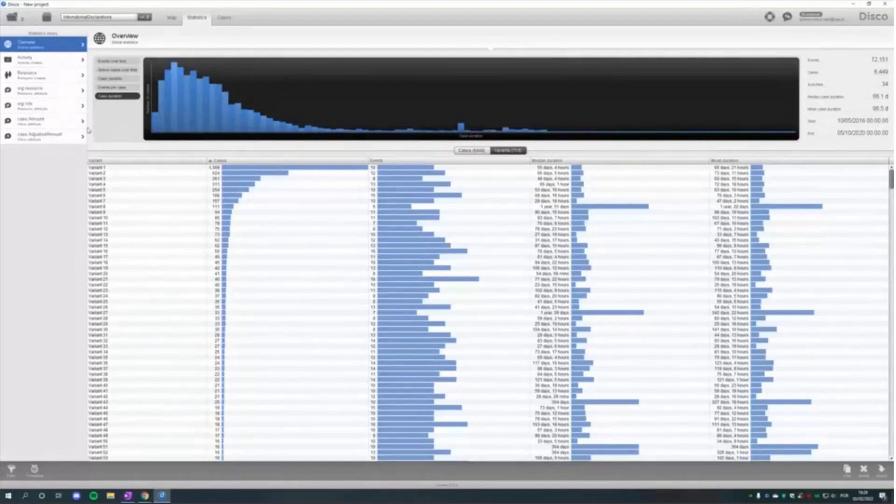
- Review the statistics of the org:role attribute, and examine the individual cases of Variant 8
left_click(56, 110)
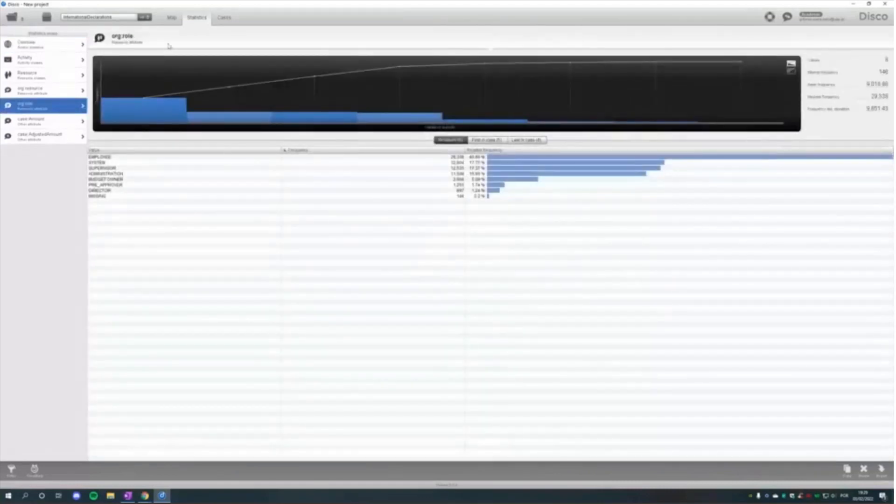
left_click(225, 21)
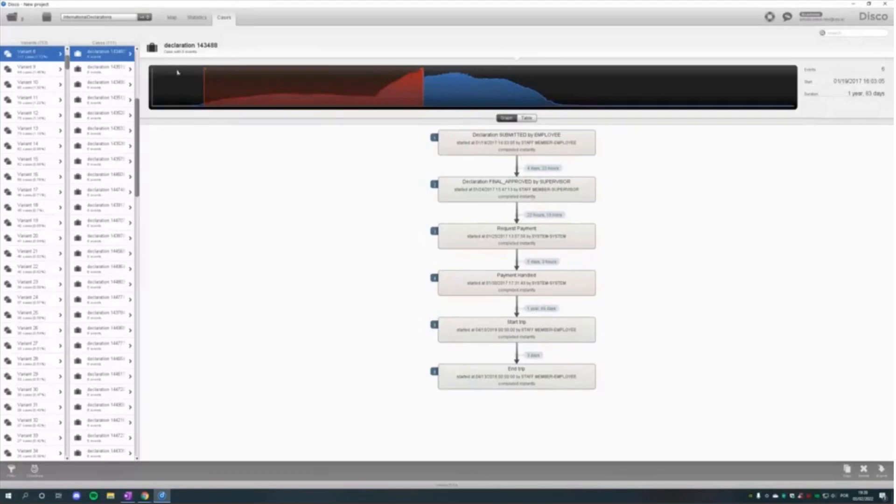
- Reduce the activities detail of the process map to 0%
left_click(173, 19)
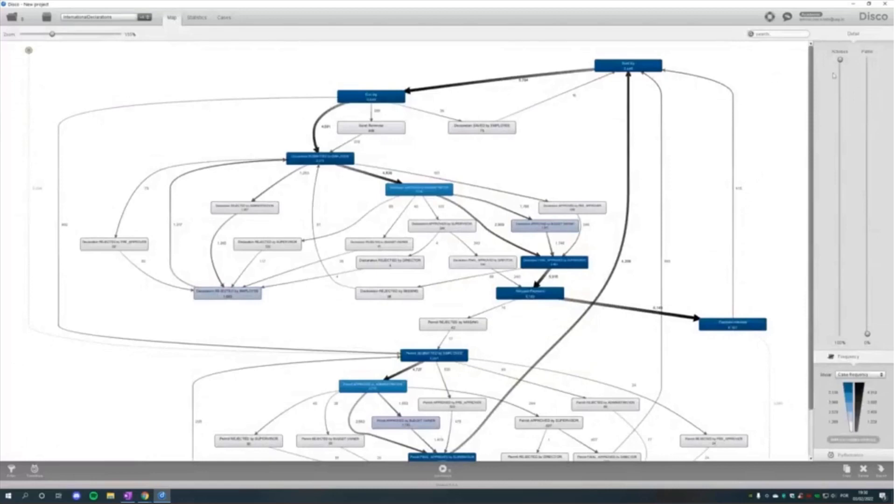
left_click_drag(840, 60, 840, 334)
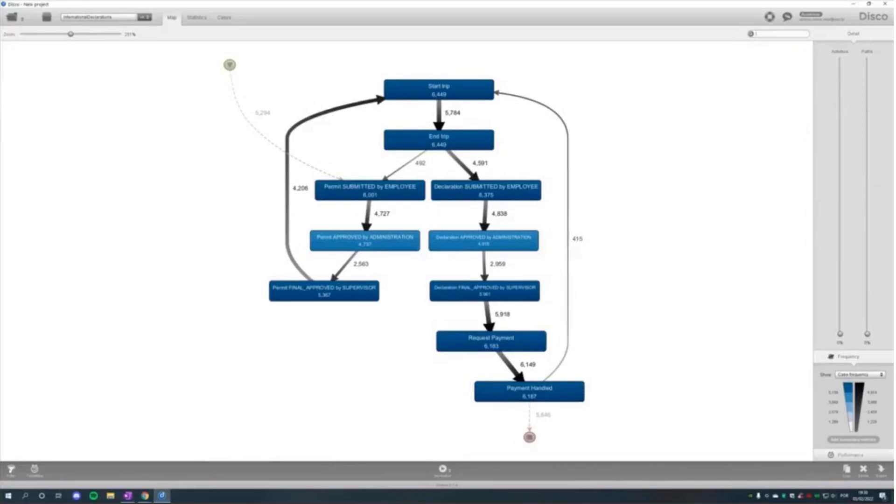
- In the event log's filter settings, try out the Timeframe filter, remove it, and look over the available filter types
left_click(11, 471)
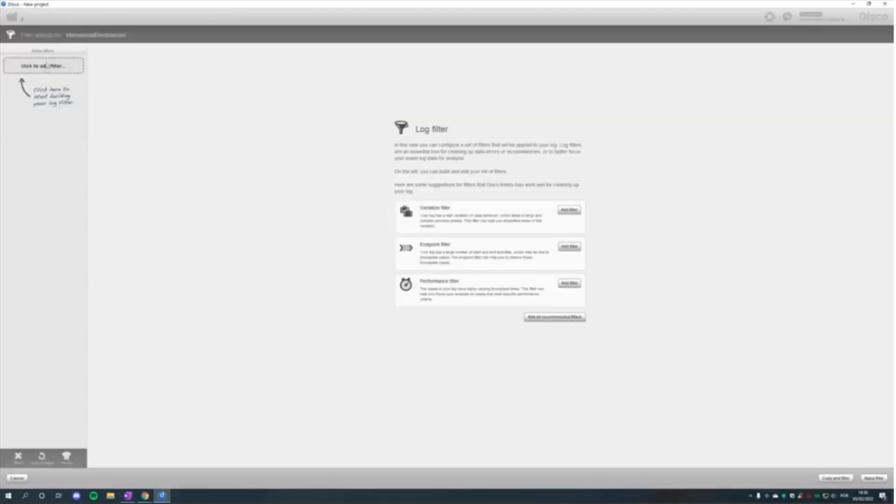
left_click(55, 67)
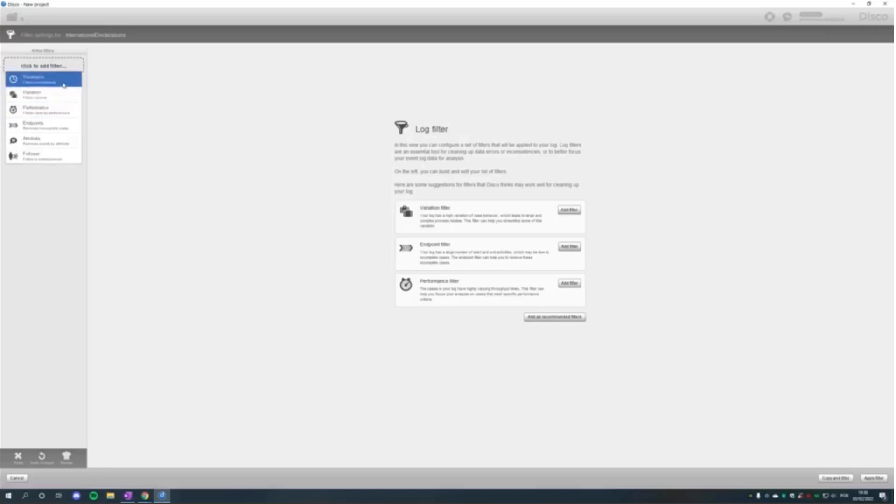
left_click(64, 85)
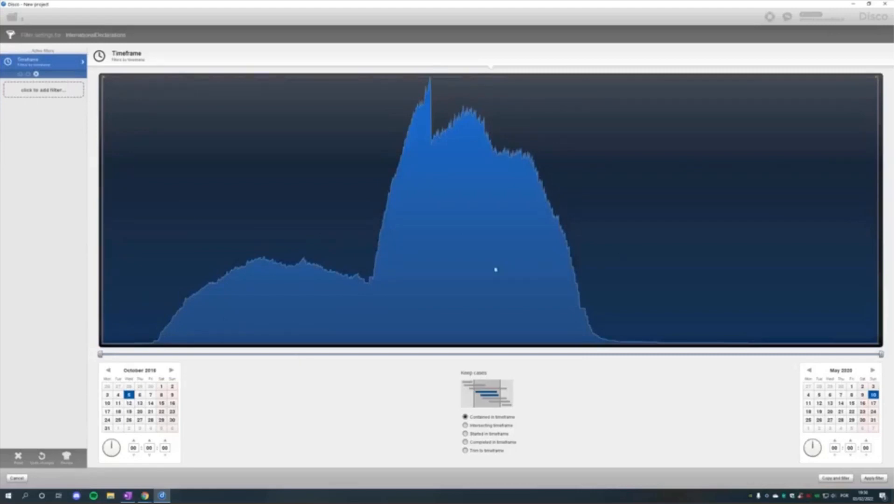
left_click(36, 73)
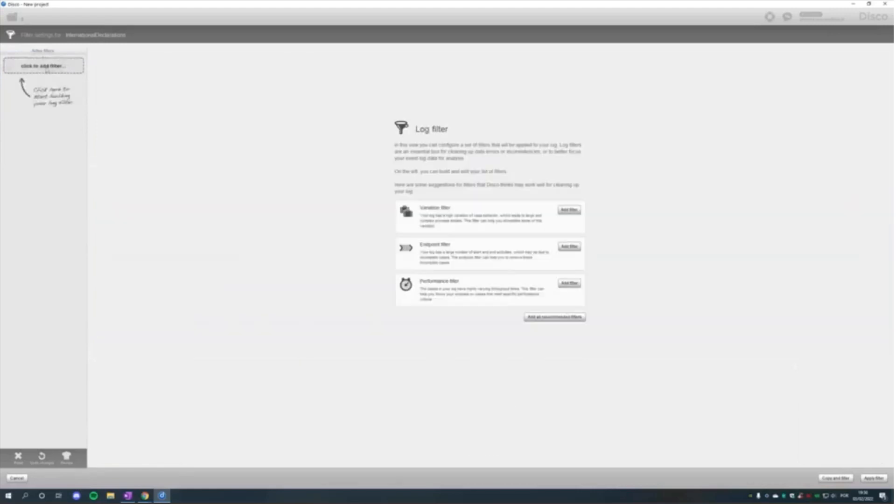
left_click(42, 67)
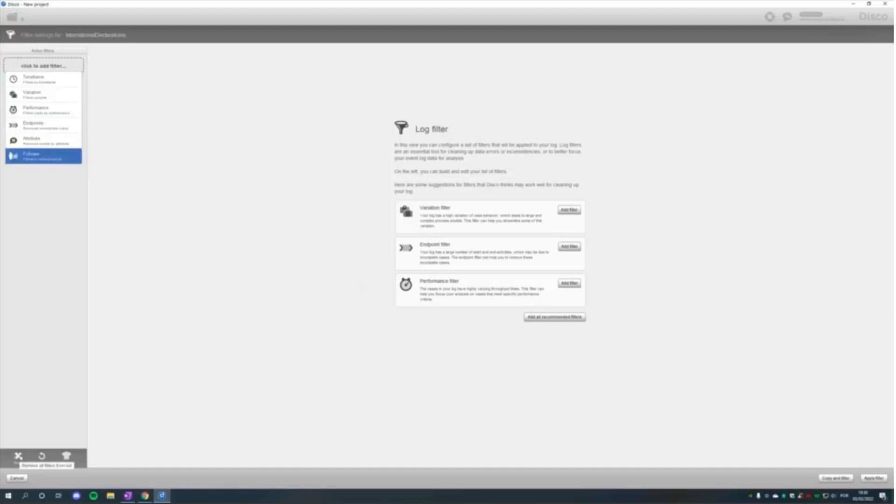
- Leave the filter settings and filter the log to cases where Payment Handled is directly followed by Start trip, using that path in the map
left_click(17, 478)
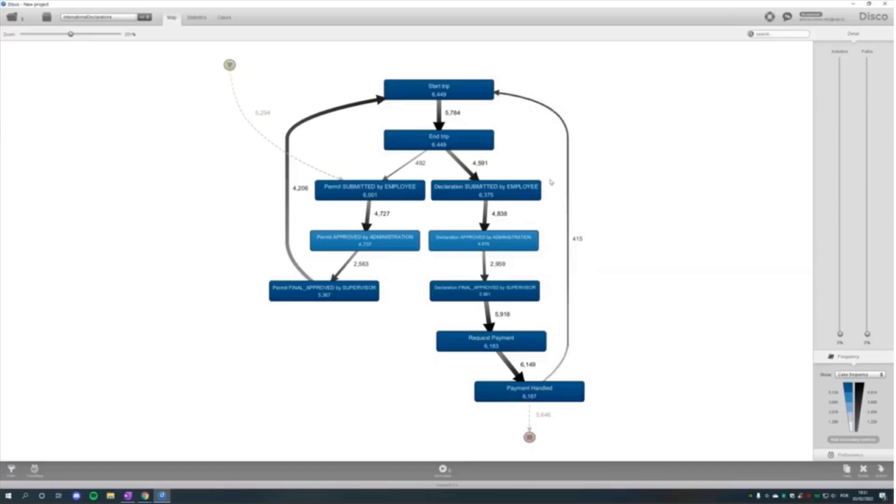
left_click(569, 240)
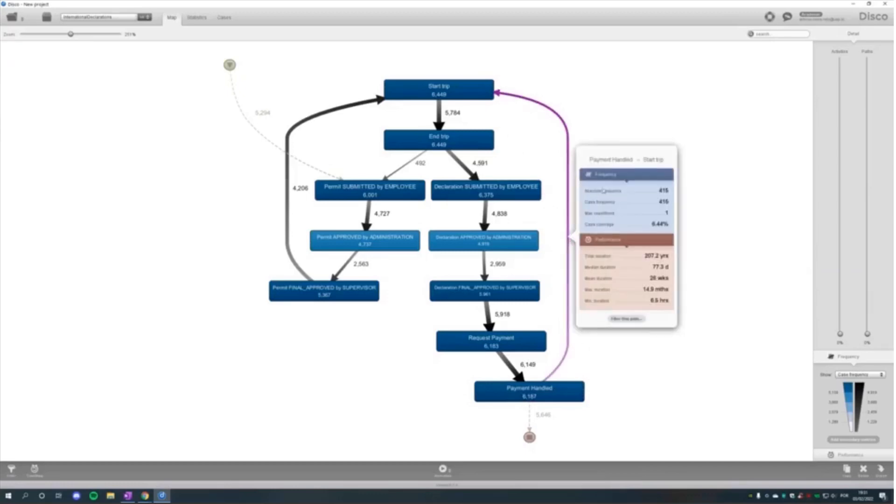
left_click(627, 319)
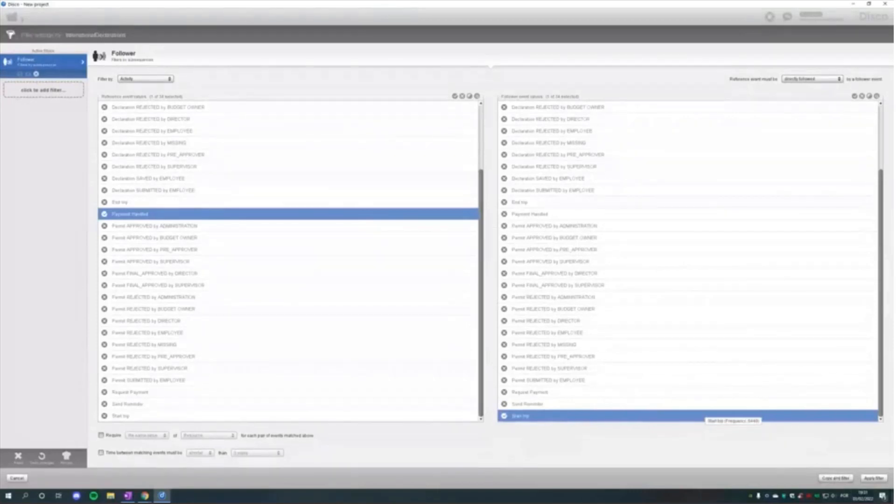
left_click(875, 479)
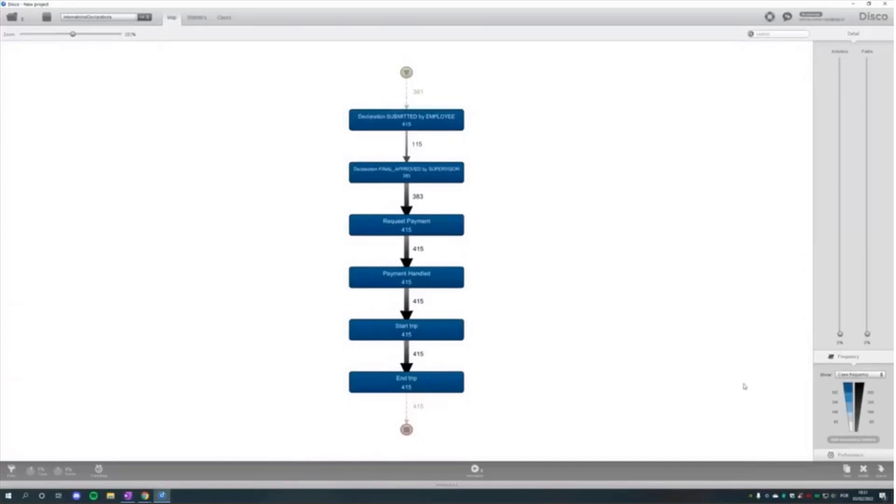
- Raise both the activities and paths detail of the filtered process map to 100%
left_click(840, 339)
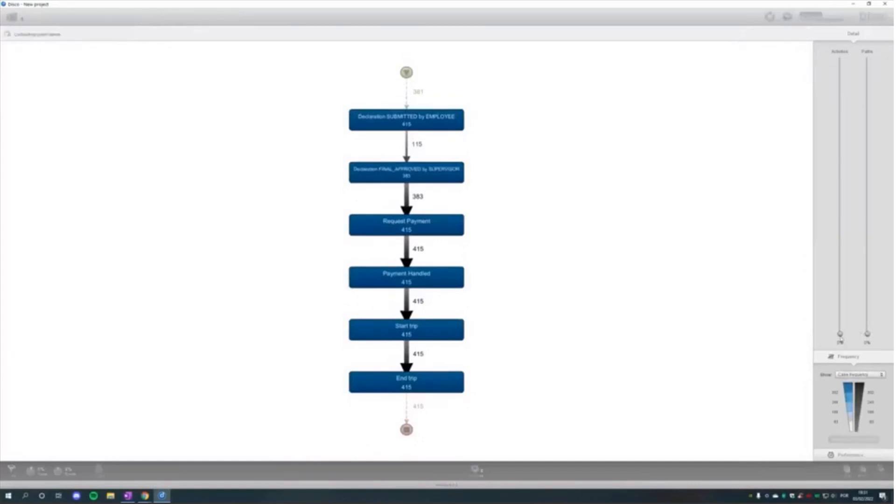
left_click_drag(840, 340, 840, 60)
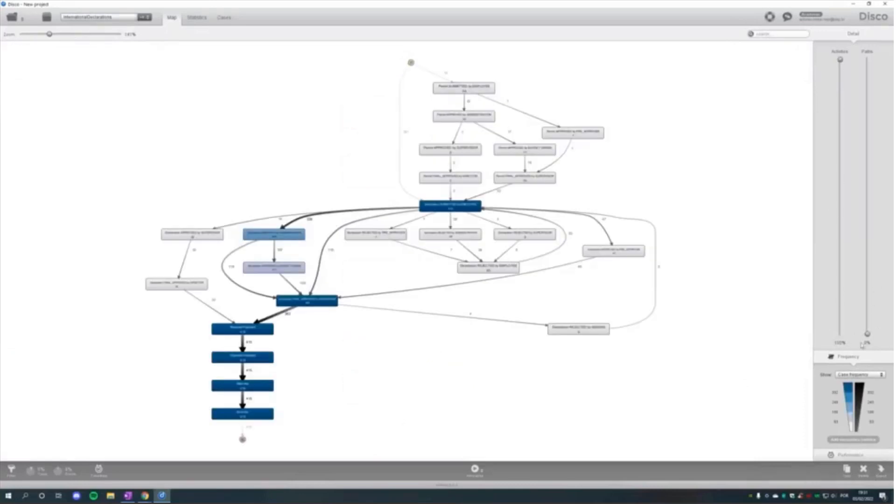
left_click_drag(867, 335, 867, 60)
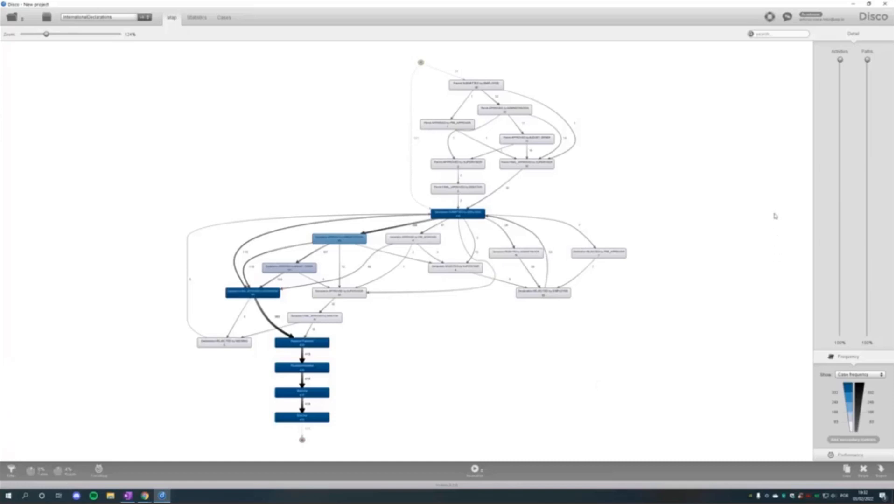
- Set the paths detail to 0% with activities at 100%, and examine the filtered map from the permit steps down to End trip
left_click_drag(840, 60, 840, 334)
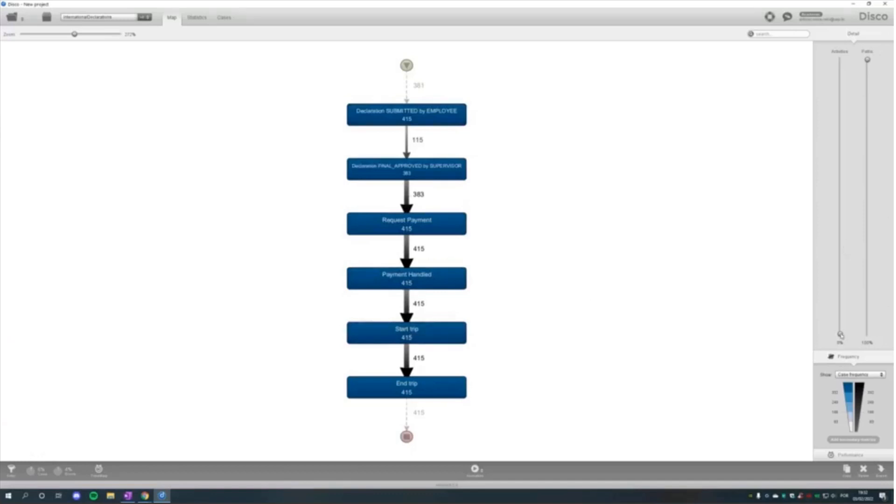
left_click_drag(841, 334, 868, 334)
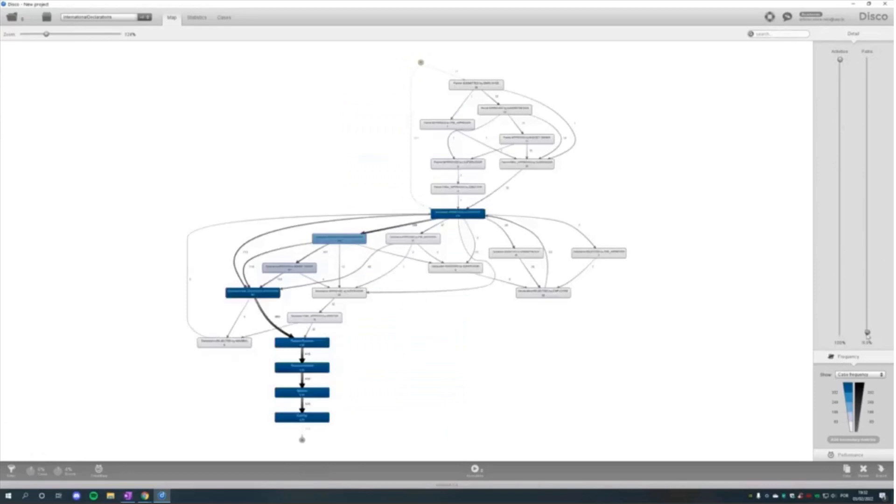
scroll(483, 194, "up", 3)
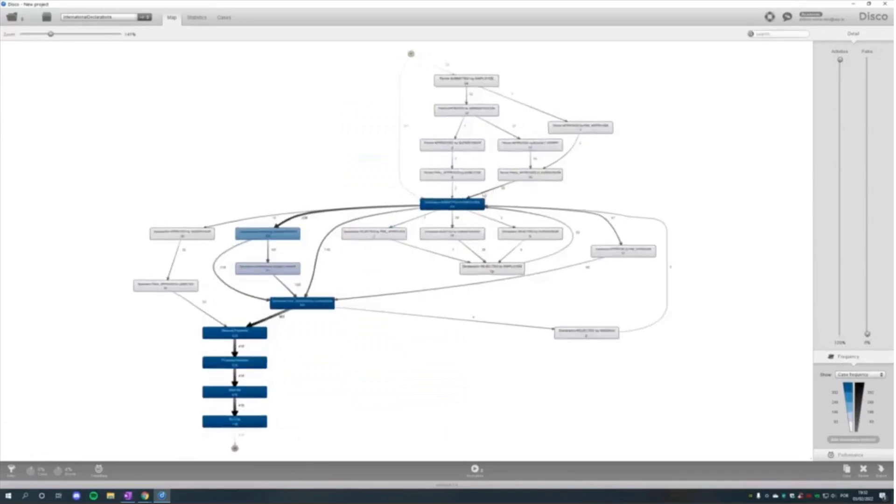
scroll(484, 195, "up", 1)
left_click_drag(693, 150, 676, 220)
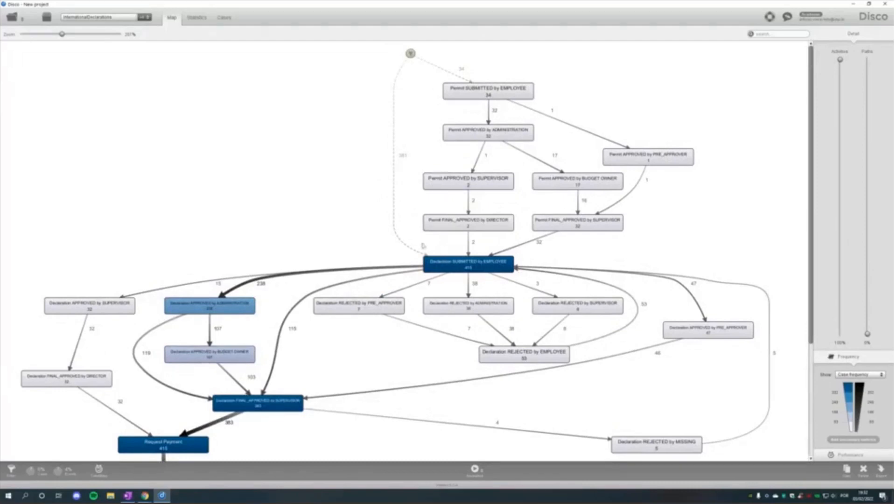
scroll(346, 427, "down", 4)
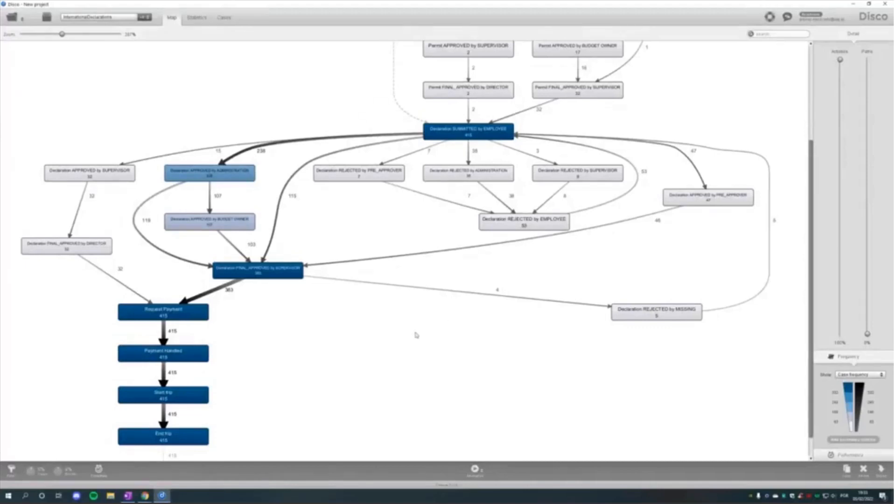
scroll(415, 335, "down", 3)
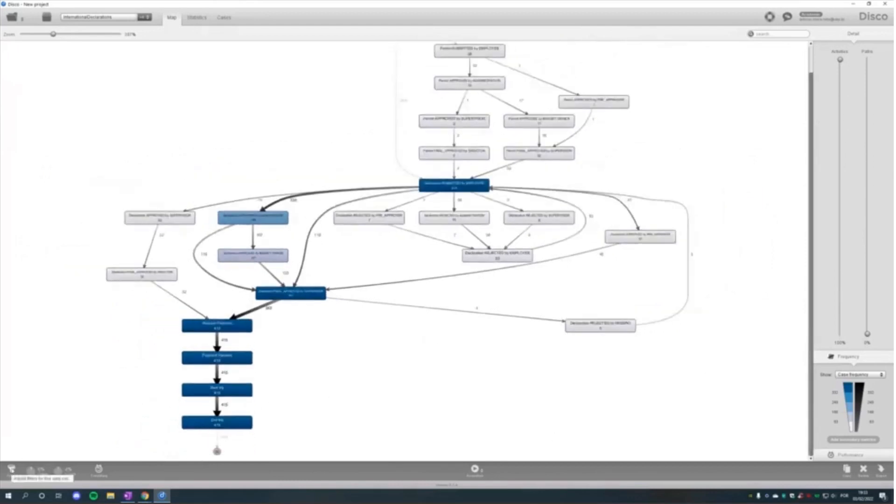
- Look at the Follower filter's option for creating a filtered copy of the log, and leave without creating one
left_click(11, 469)
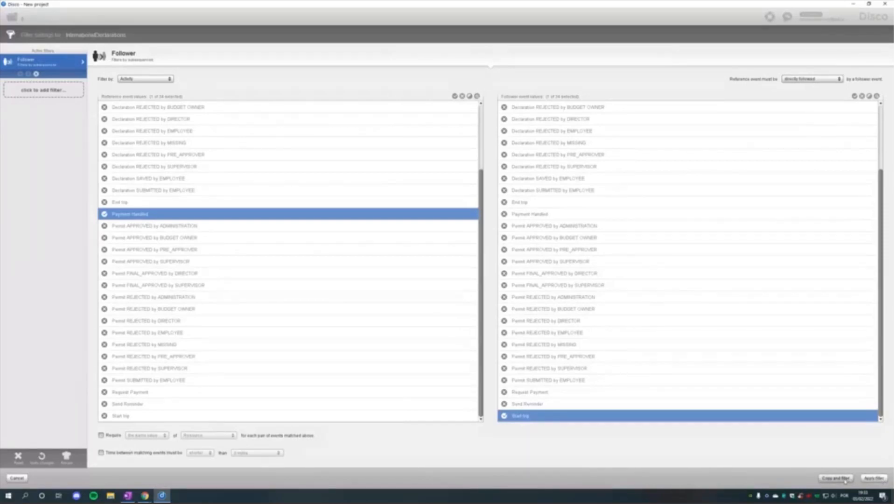
left_click(845, 480)
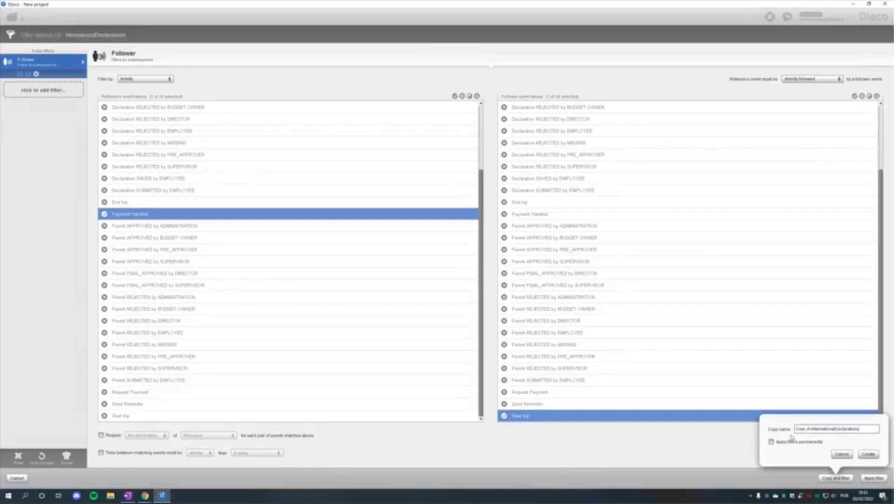
left_click(680, 451)
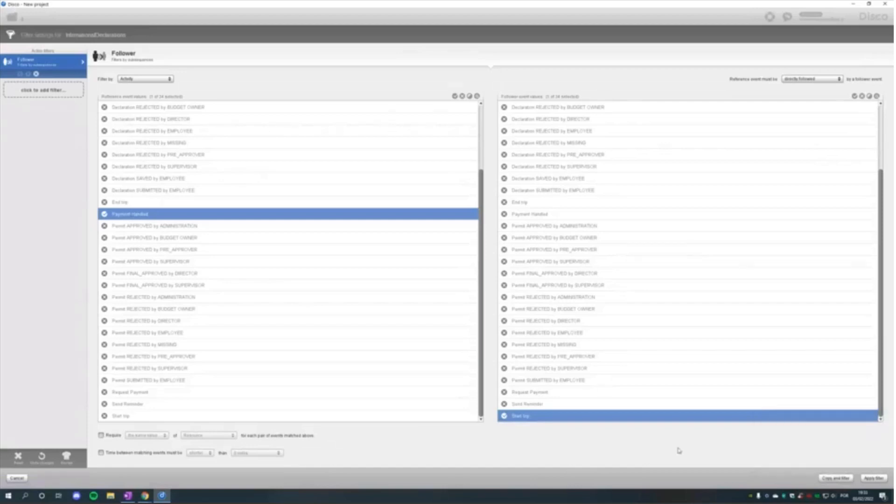
left_click(16, 478)
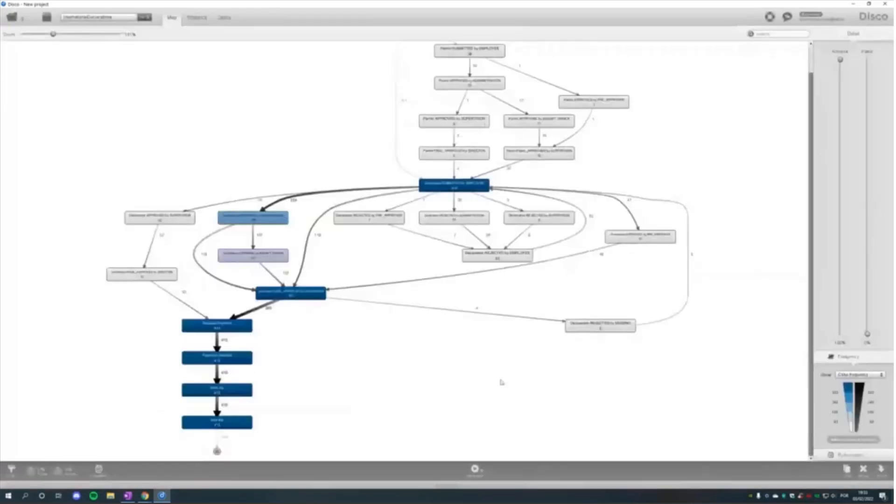
- Remove the Follower filter from the log, and reduce the activities detail of the full process map to 0%
left_click(12, 470)
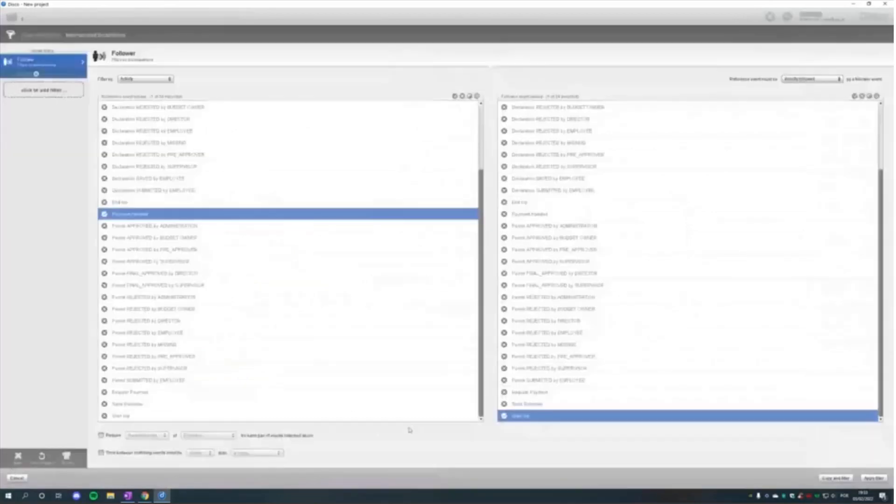
left_click(18, 456)
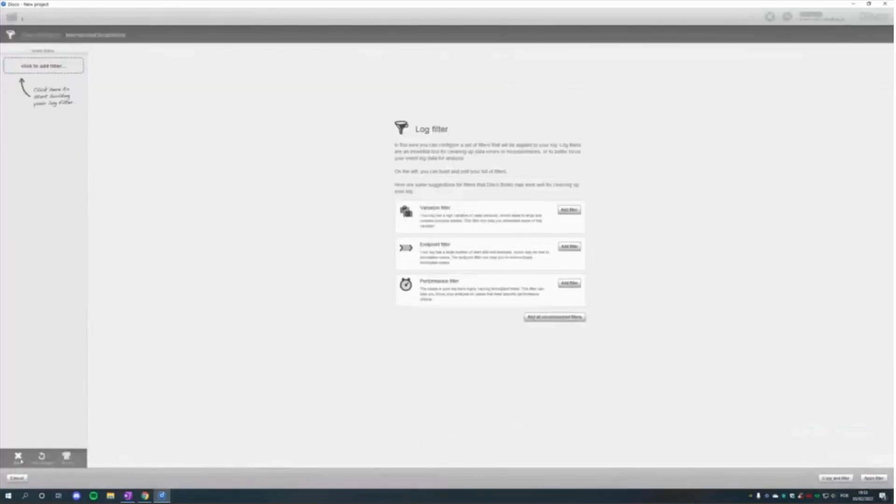
left_click(877, 480)
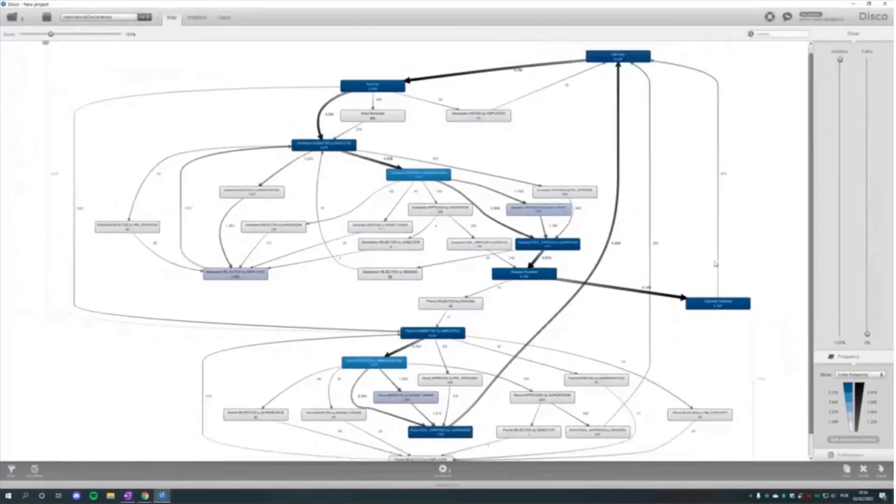
left_click_drag(840, 60, 840, 334)
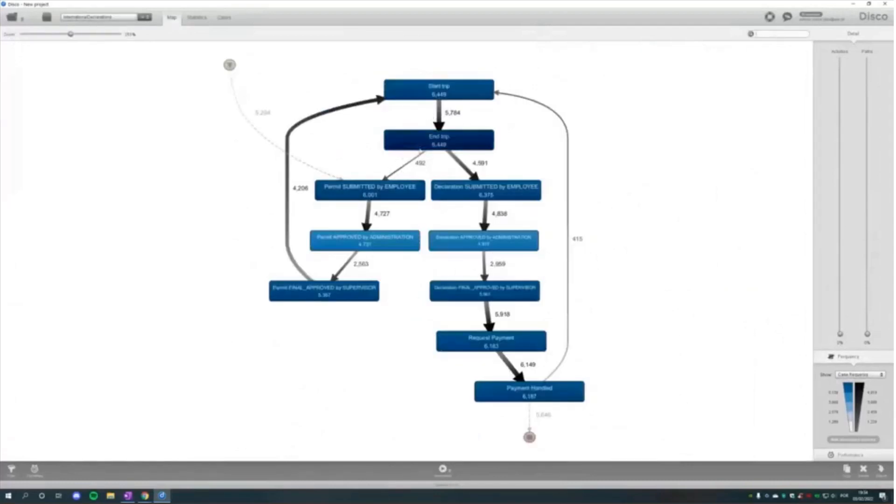
- Filter the log to cases where End trip is directly followed by Permit SUBMITTED by EMPLOYEE, using that path in the map
left_click(412, 164)
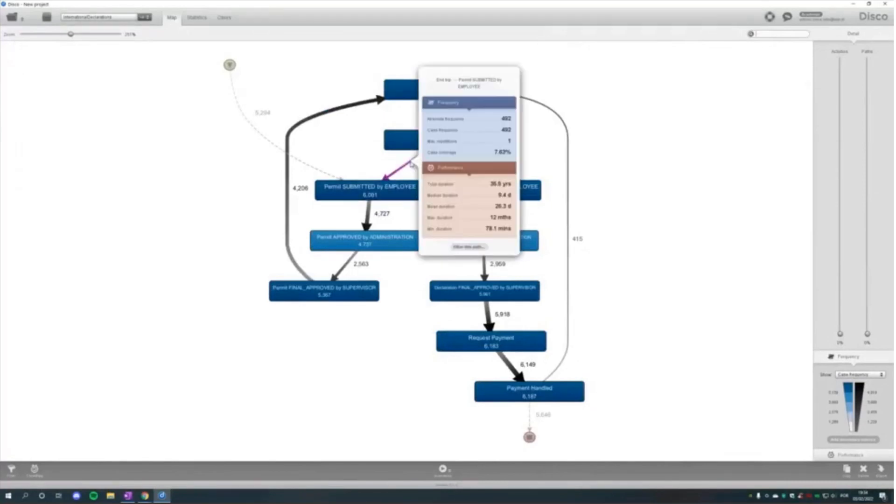
left_click(465, 247)
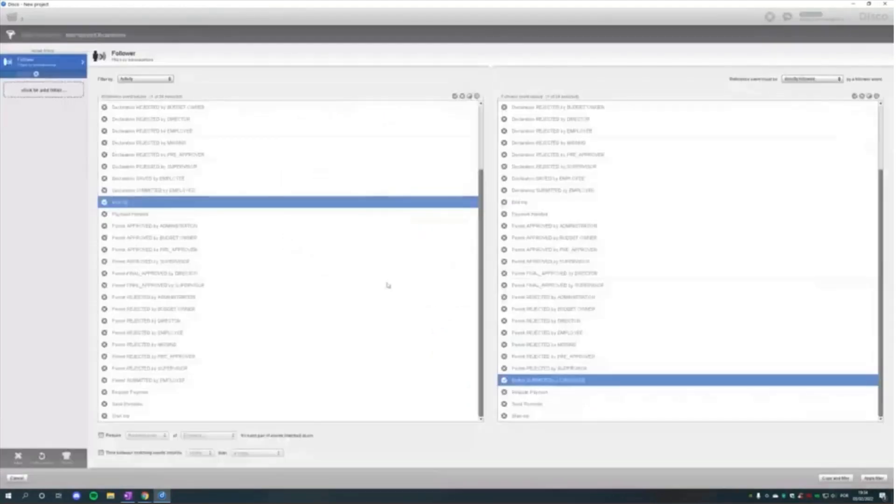
left_click(876, 478)
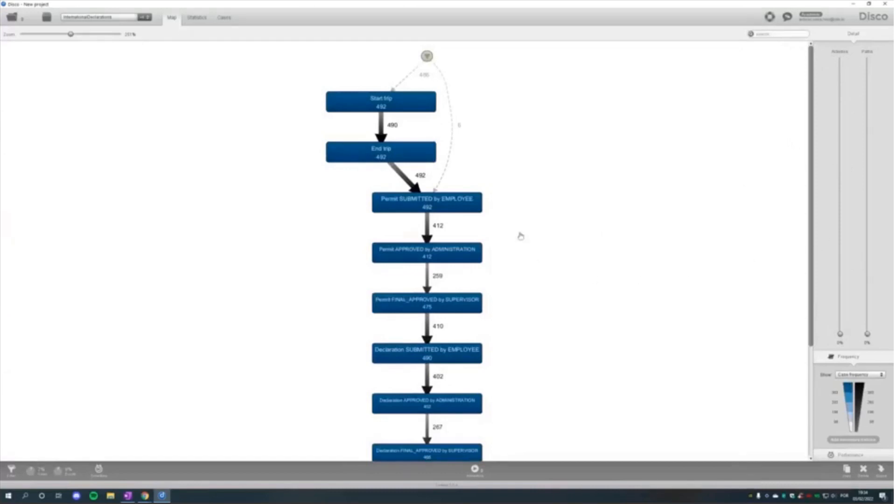
- Examine the filtered process flow and its case frequencies from Start trip through to Payment Handled
scroll(518, 231, "down", 2)
scroll(511, 192, "down", 1)
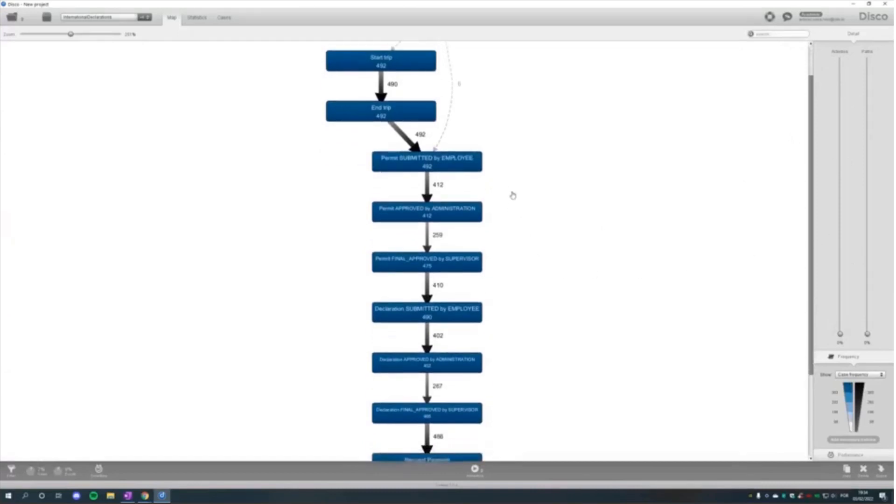
scroll(516, 206, "up", 2)
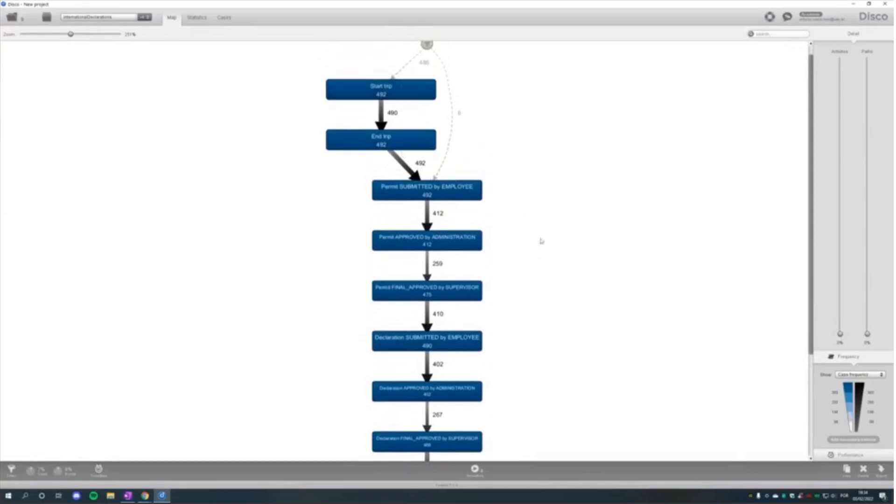
scroll(541, 238, "down", 1)
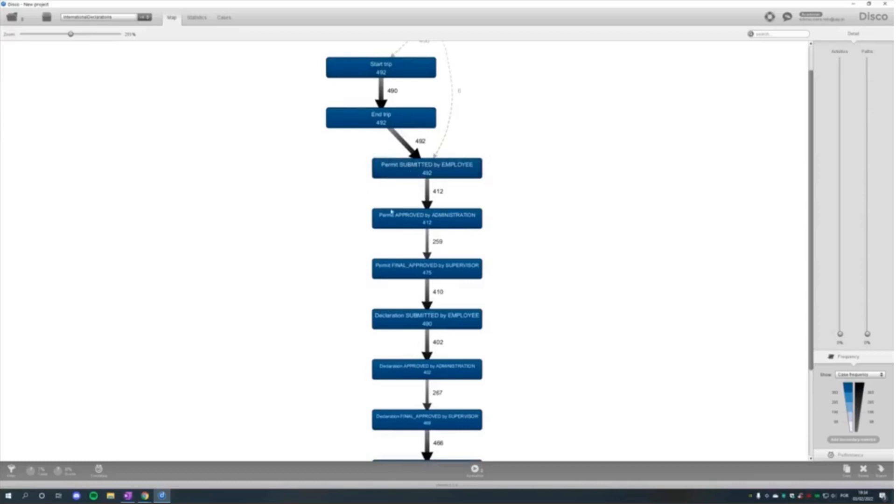
scroll(557, 318, "down", 4)
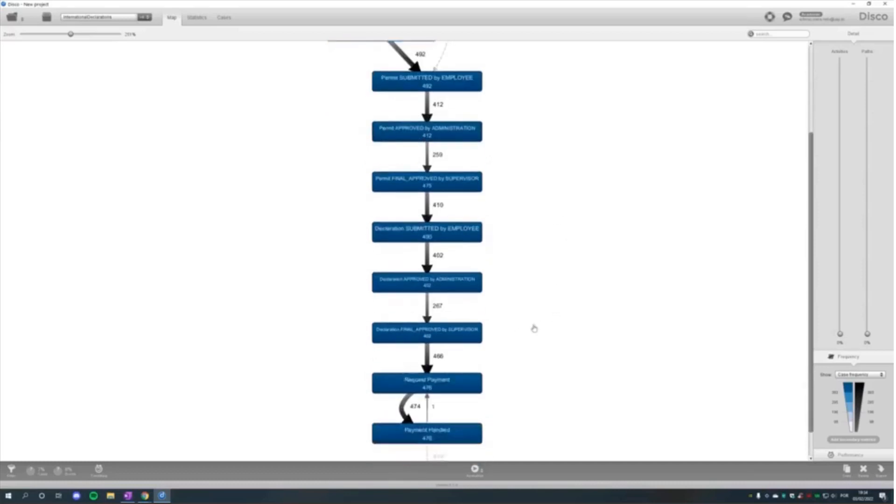
scroll(534, 326, "down", 2)
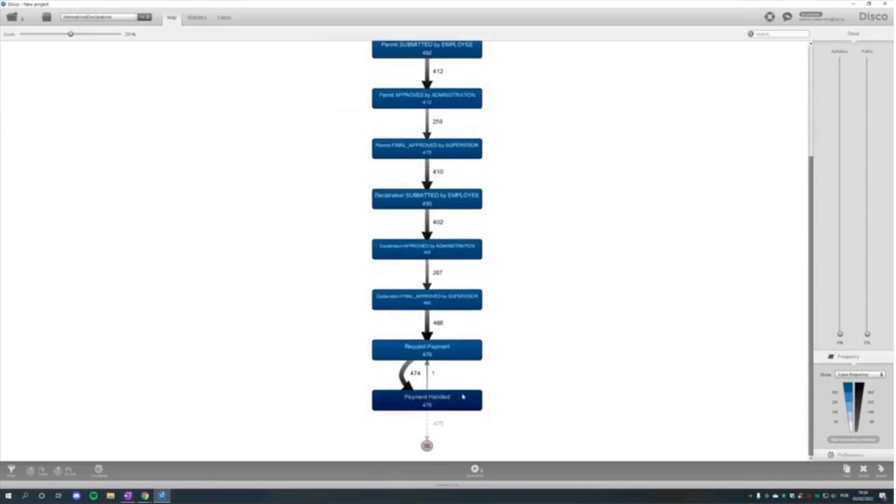
scroll(566, 224, "up", 6)
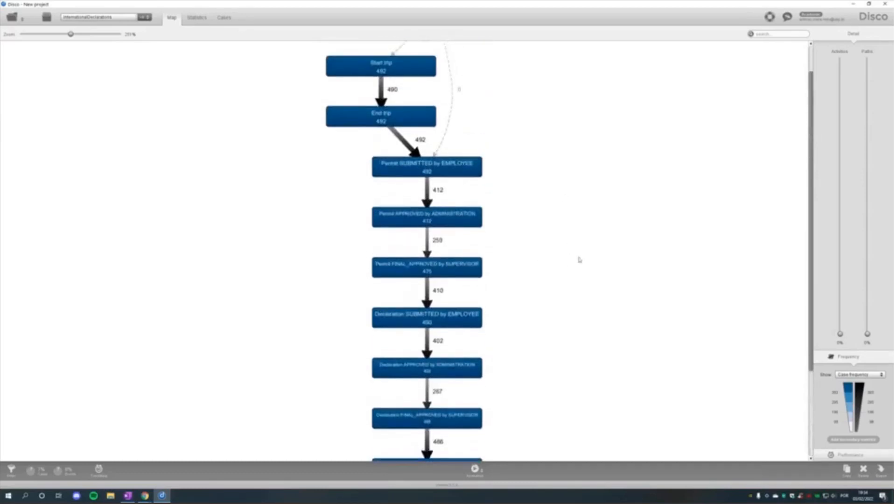
scroll(578, 259, "up", 2)
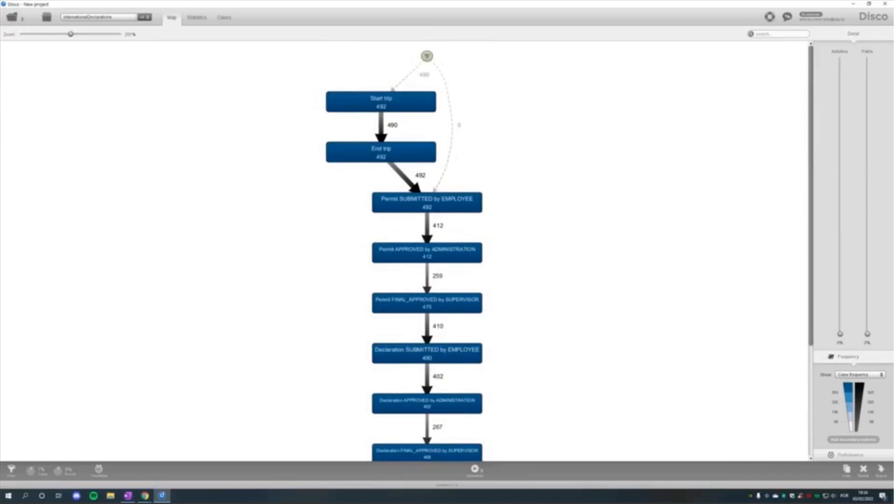
- Remove the Follower filter on End trip and apply the empty filter list to the log
left_click(11, 470)
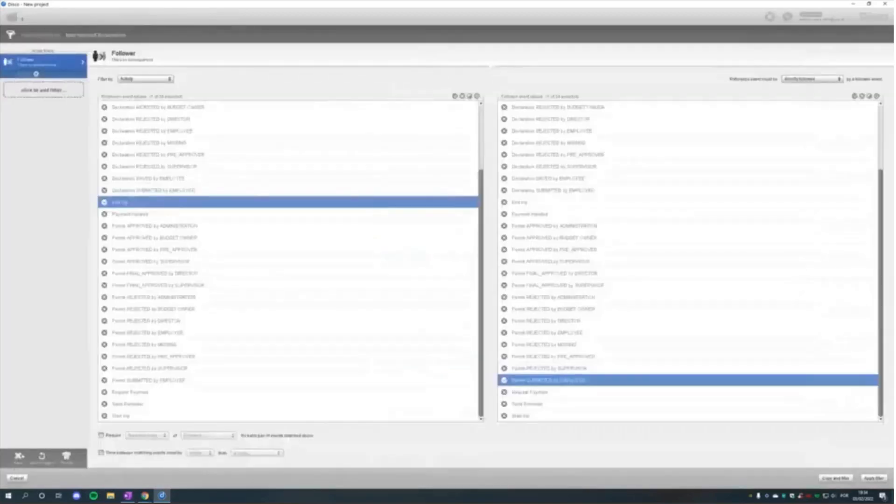
left_click(18, 456)
left_click(875, 479)
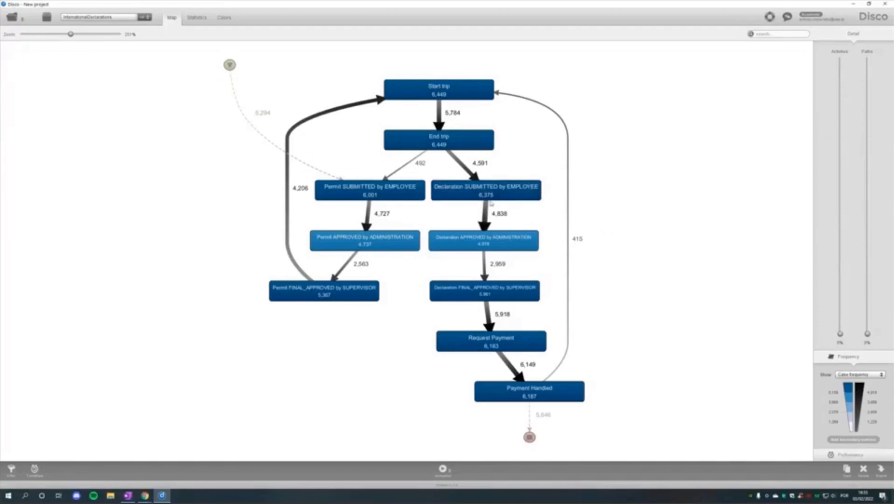
- Review the org:role attribute statistics for the unfiltered log, and return to the process map
left_click(188, 21)
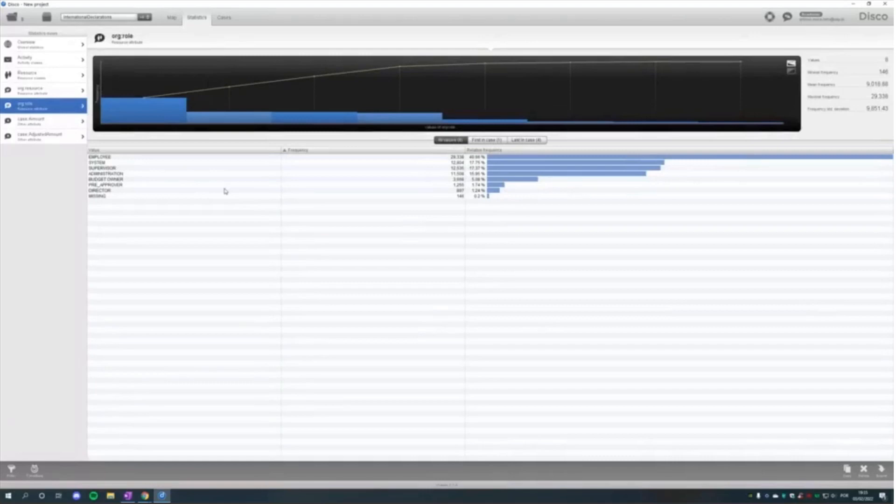
left_click(171, 20)
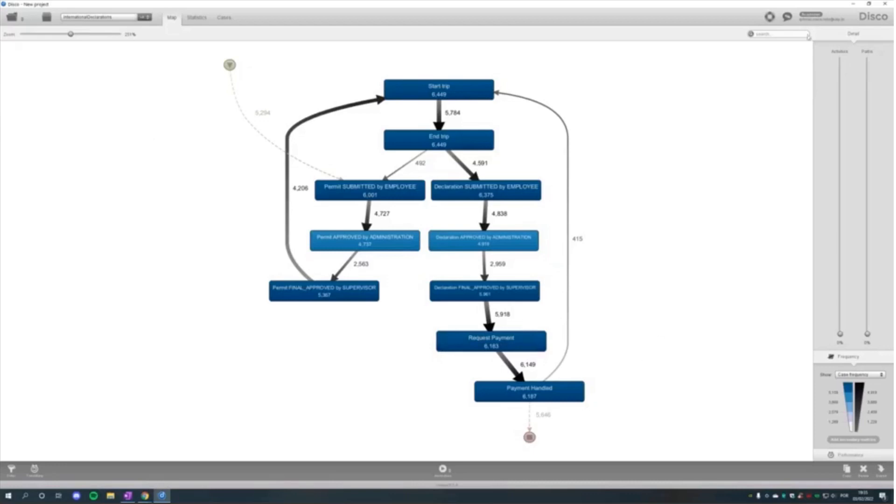
- Switch to the Apromore portal, open InternationalDeclarations_csv from the Demonstração folder in Process Discoverer, and close the old Process Discoverer page
left_click(853, 6)
left_click(584, 7)
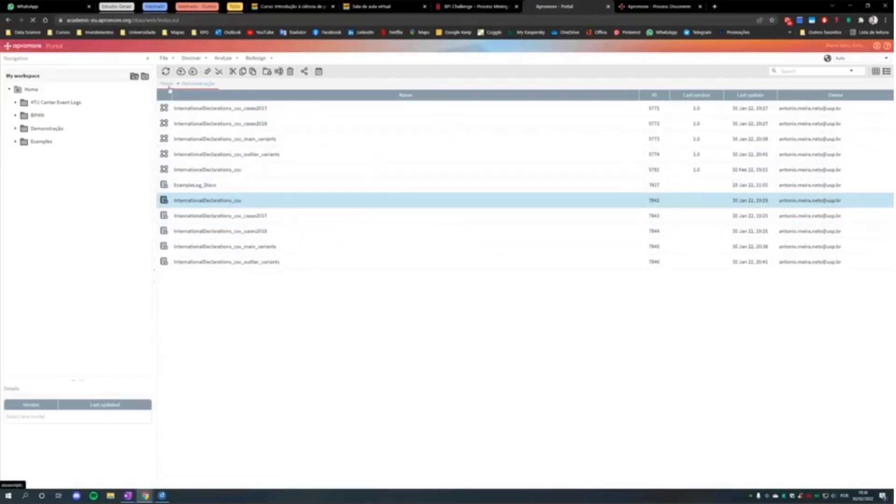
left_click(168, 87)
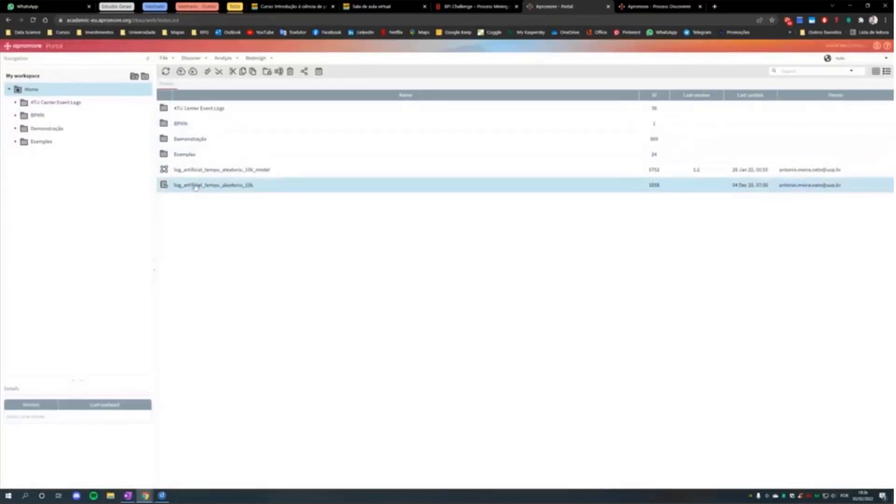
double_click(198, 142)
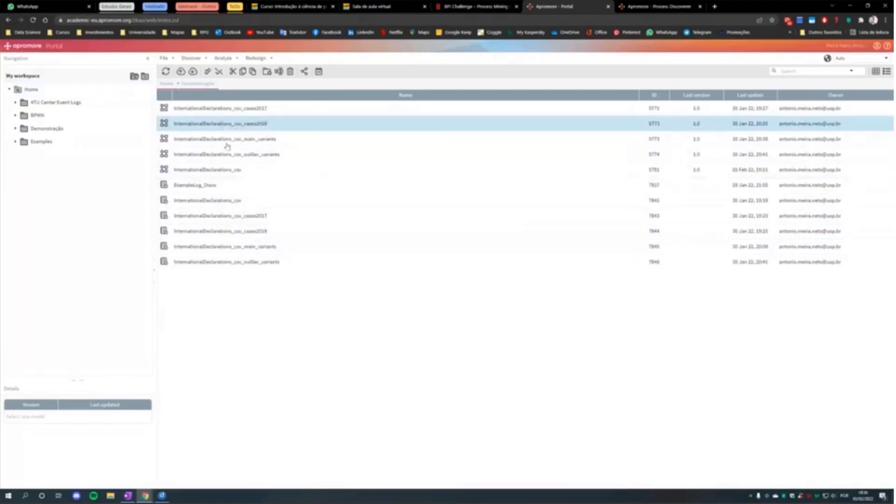
double_click(235, 204)
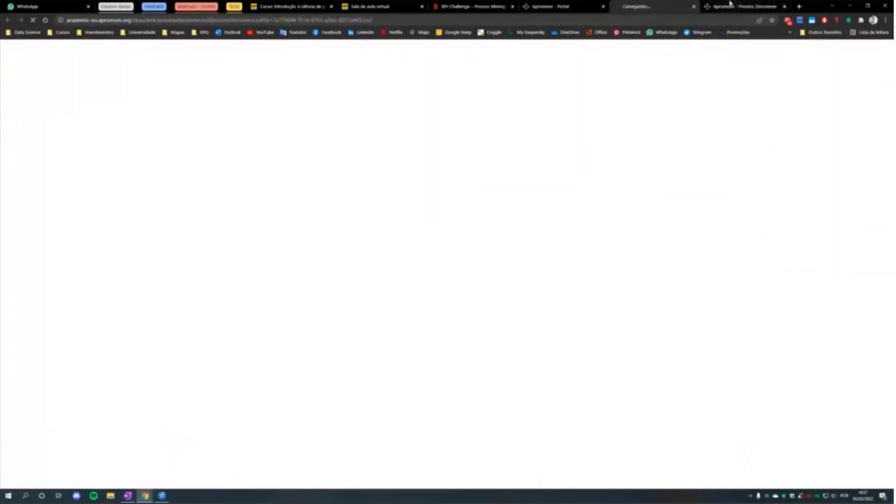
middle_click(736, 9)
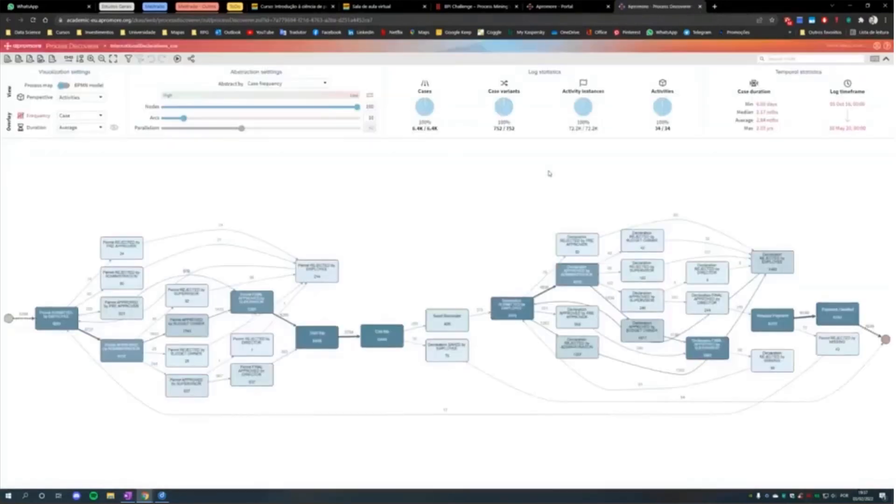
- Set the Arcs abstraction of the process map to 0, keeping Nodes at 100
mouse_move(369, 202)
left_mouse_down()
mouse_move(396, 201)
mouse_move(374, 201)
left_mouse_up()
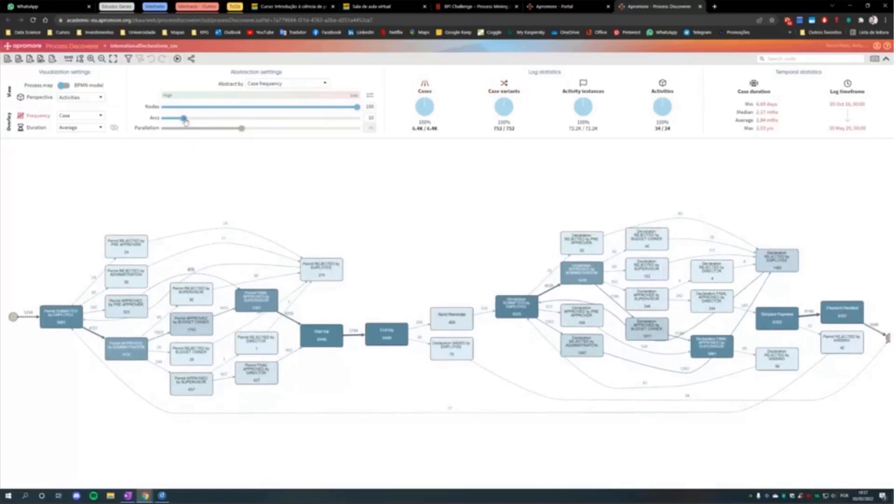
left_click_drag(184, 118, 157, 121)
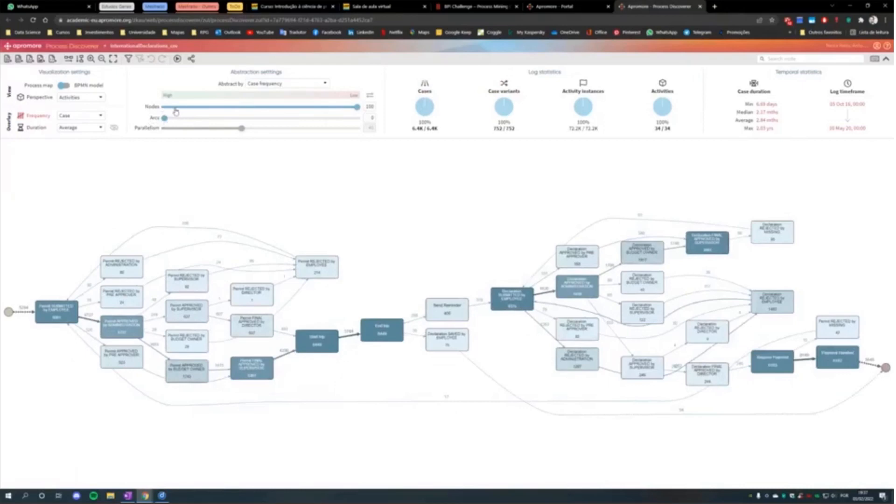
mouse_move(357, 106)
left_mouse_down()
mouse_move(164, 112)
mouse_move(365, 104)
left_mouse_up()
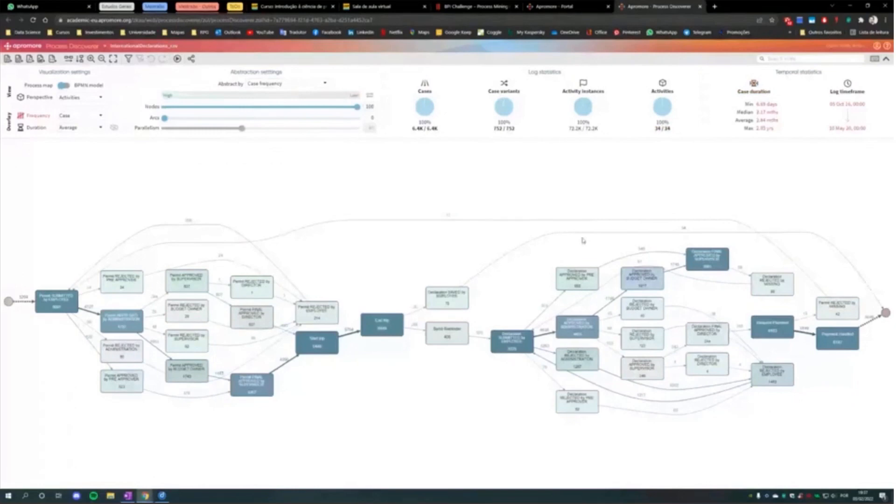
left_click_drag(316, 188, 324, 189)
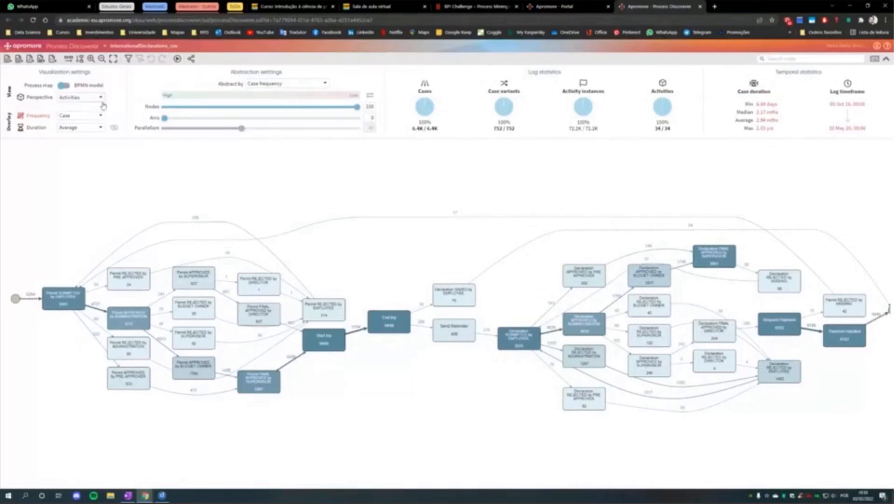
- Inspect the activity map around Start trip and set the map's perspective to Roles
left_click_drag(380, 257, 400, 236)
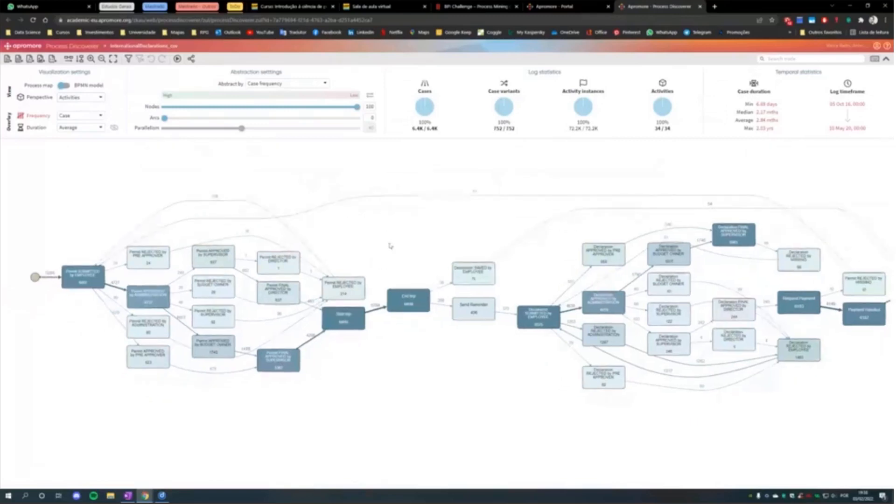
scroll(344, 328, "up", 2)
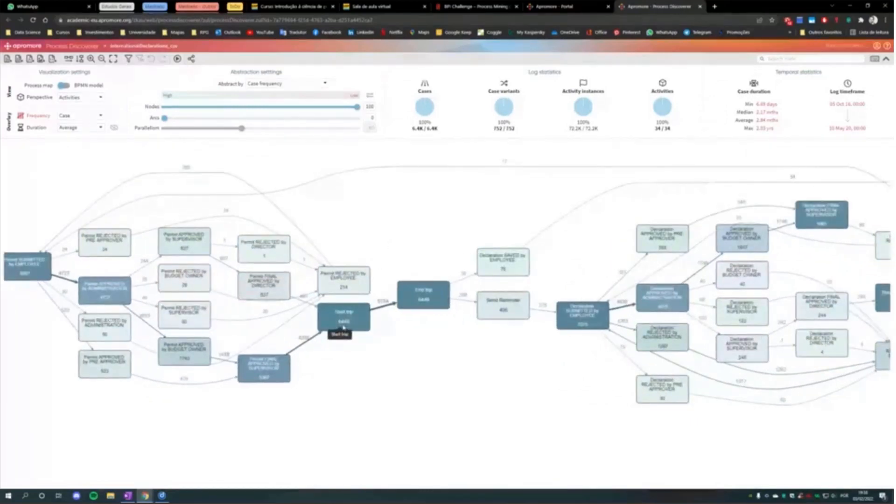
left_click_drag(343, 328, 441, 401)
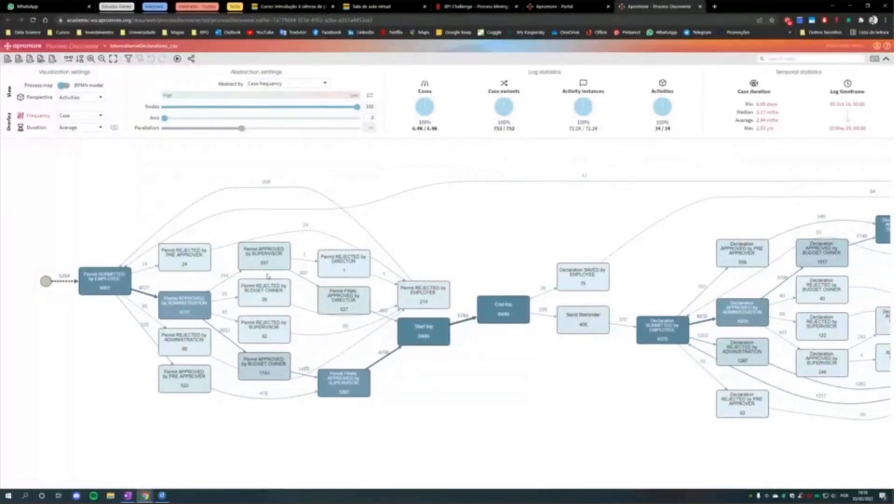
left_click(98, 100)
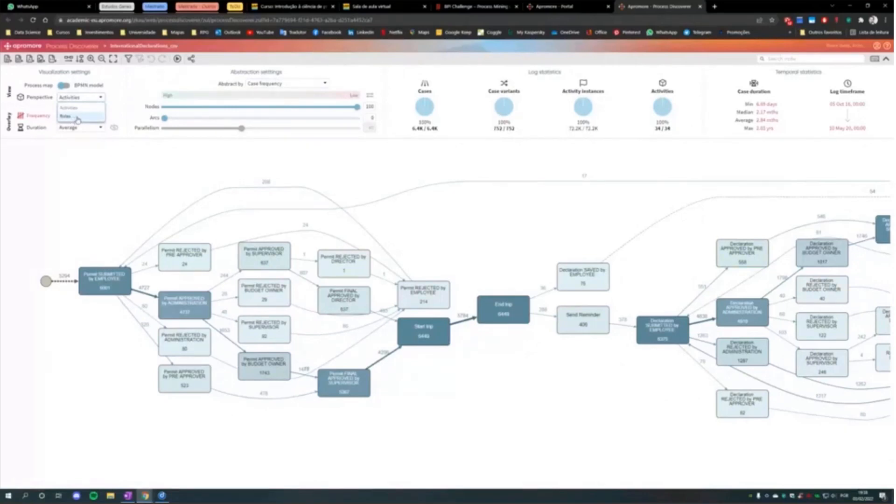
left_click(76, 117)
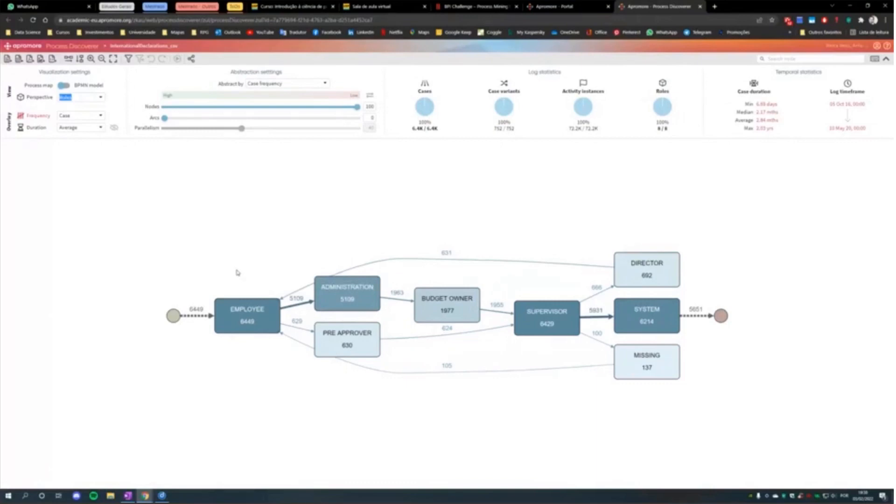
- Reposition the PRE APPROVER, ADMINISTRATION and BUDGET OWNER nodes to separate the two routes from EMPLOYEE to SUPERVISOR
left_click_drag(278, 248, 238, 239)
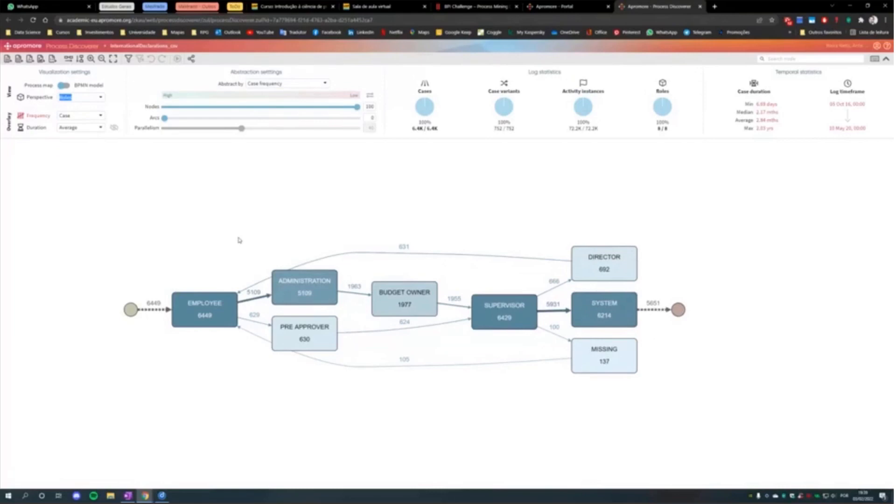
left_click_drag(247, 240, 238, 242)
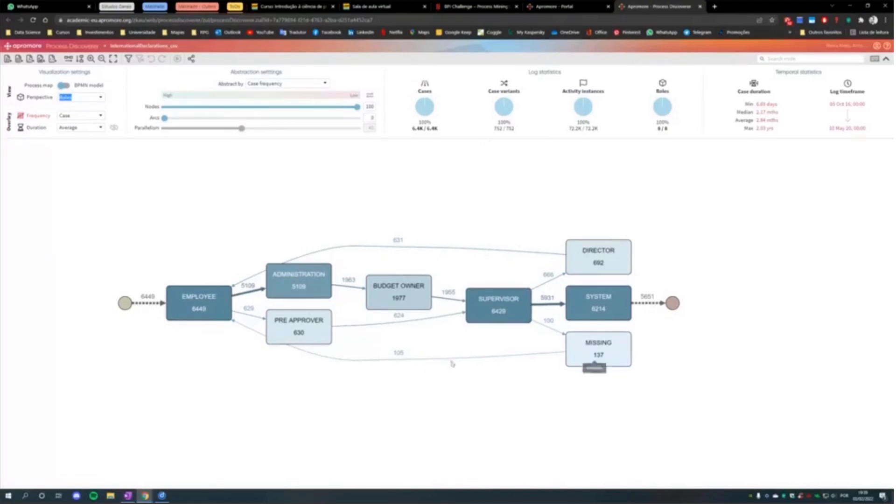
left_click_drag(313, 337, 375, 382)
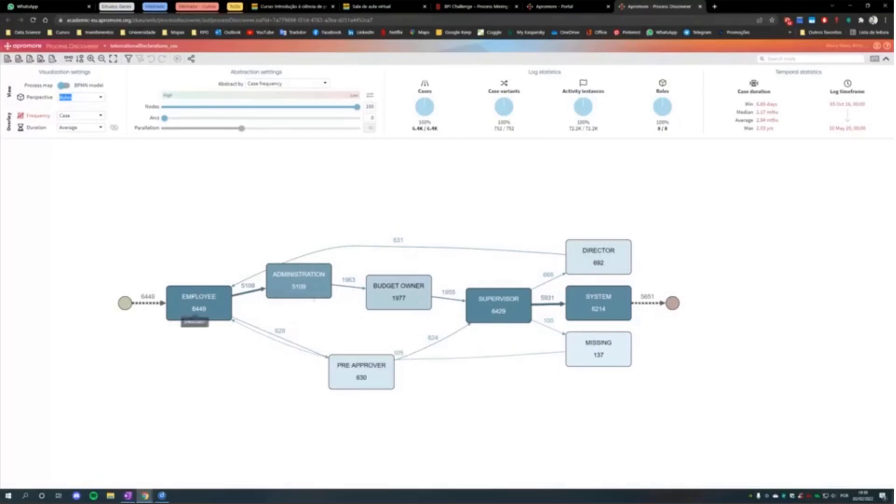
left_click_drag(395, 286, 390, 266)
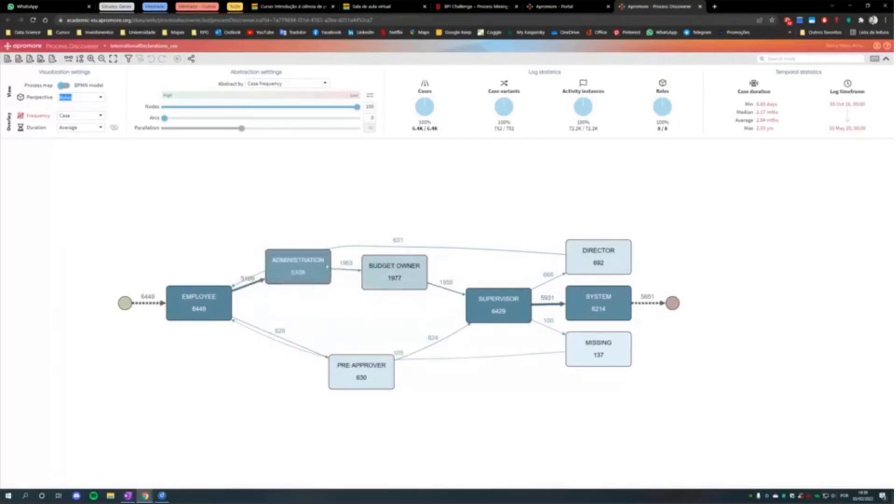
left_click_drag(329, 281, 329, 289)
left_click_drag(397, 273, 402, 285)
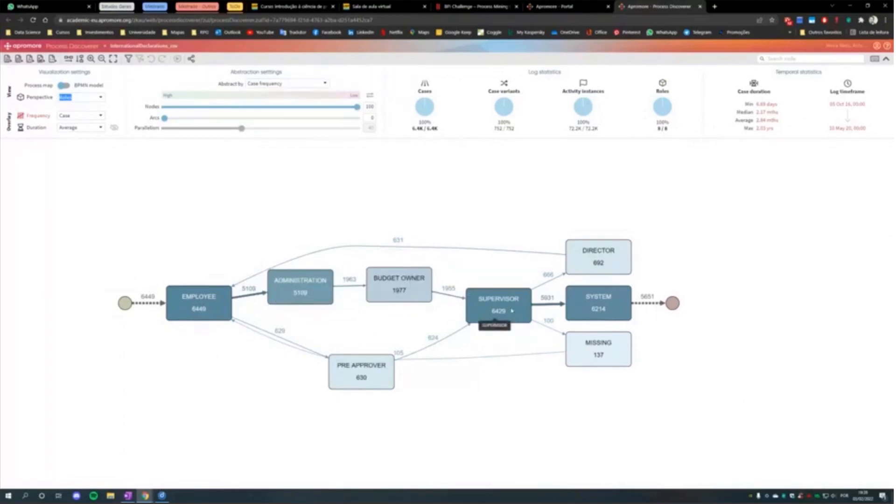
left_click_drag(332, 364, 330, 332)
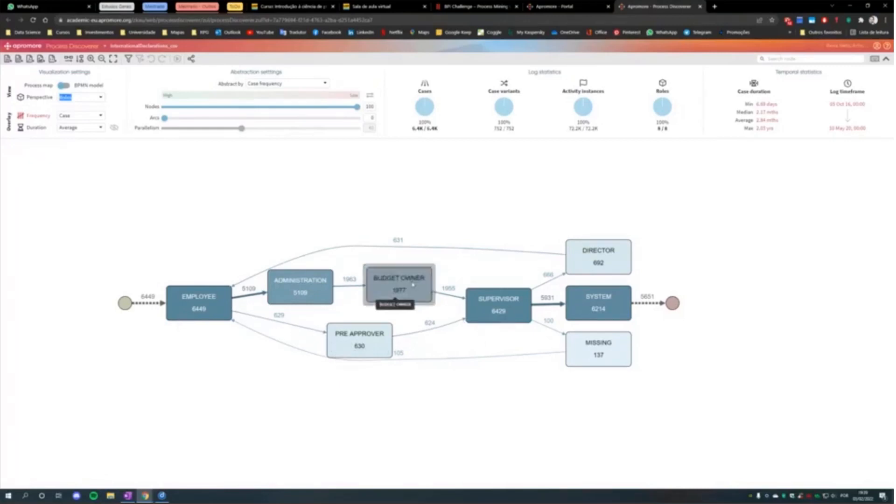
left_click_drag(398, 290, 395, 282)
left_click_drag(320, 288, 324, 285)
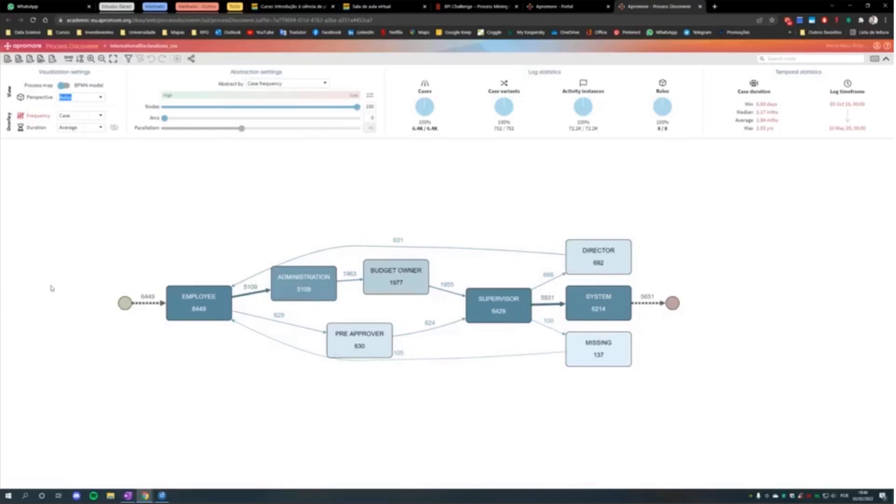
- Move the DIRECTOR node above and the MISSING node below the main flow, near SUPERVISOR
left_click(609, 260)
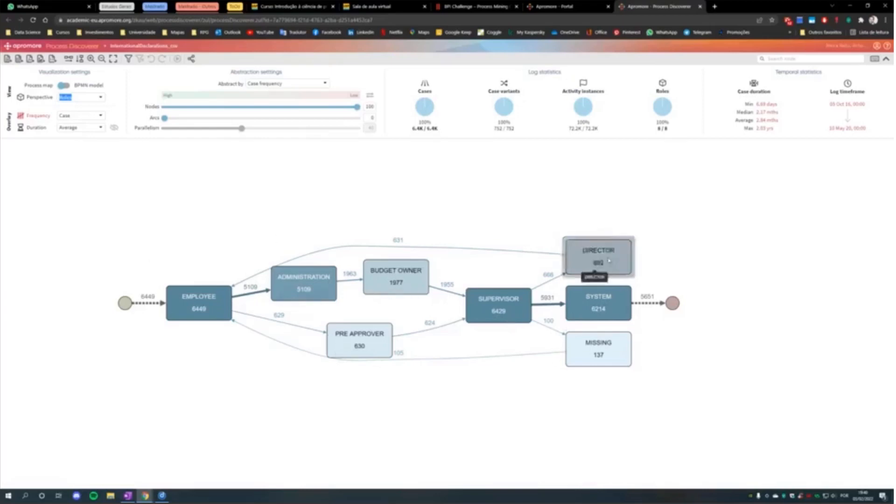
left_click_drag(609, 260, 480, 209)
left_click_drag(611, 346, 524, 406)
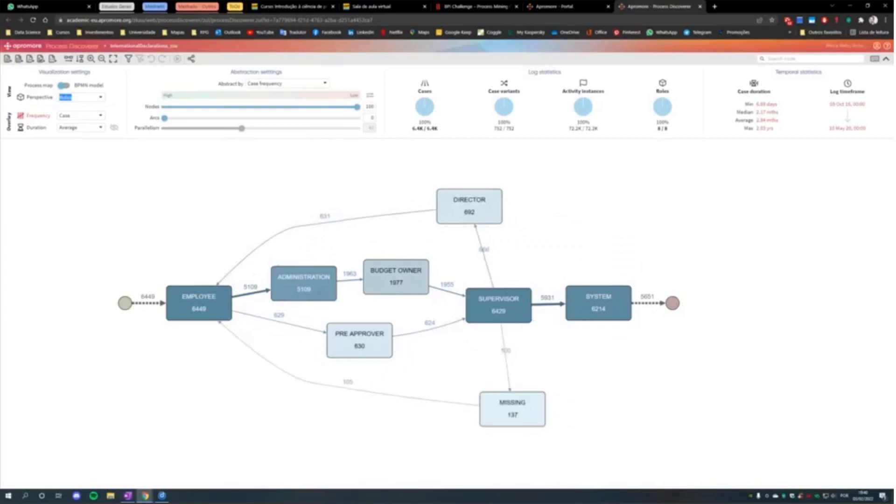
key("alt+Tab")
left_click(200, 218)
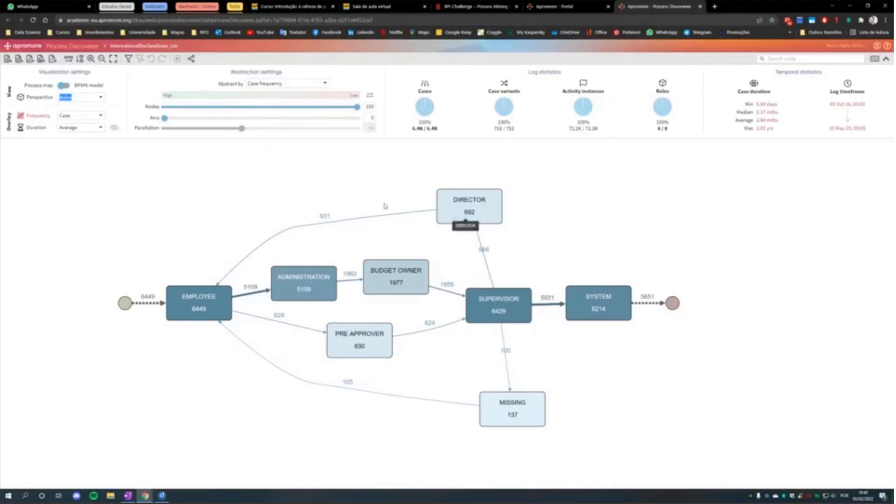
left_click(583, 8)
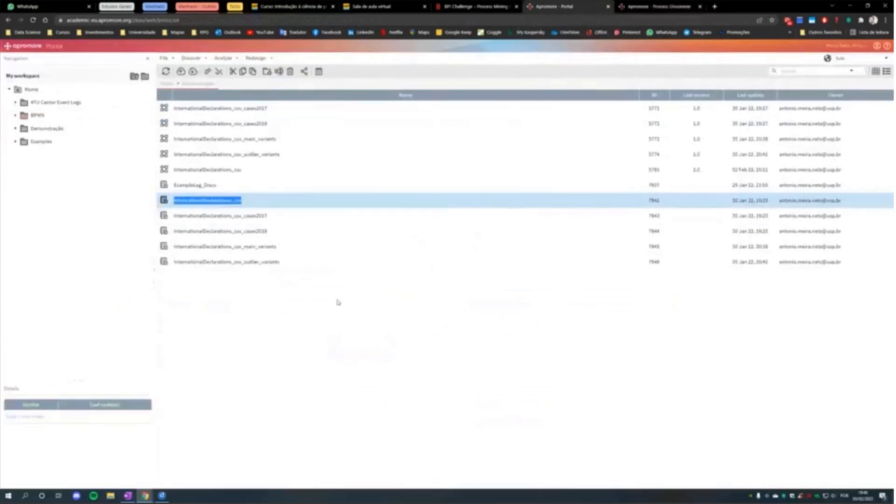
left_click(659, 7)
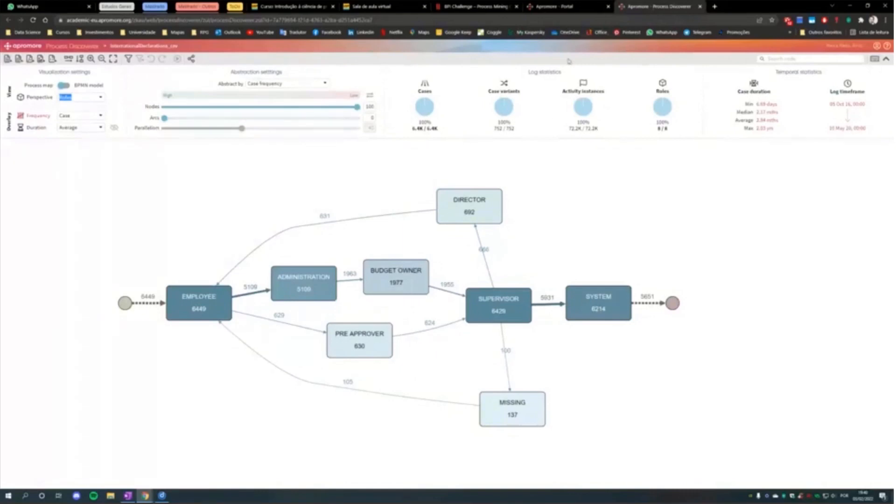
- Open the performance dashboard for the InternationalDeclarations_csv log from the portal and place its page after Process Discoverer
left_click(582, 9)
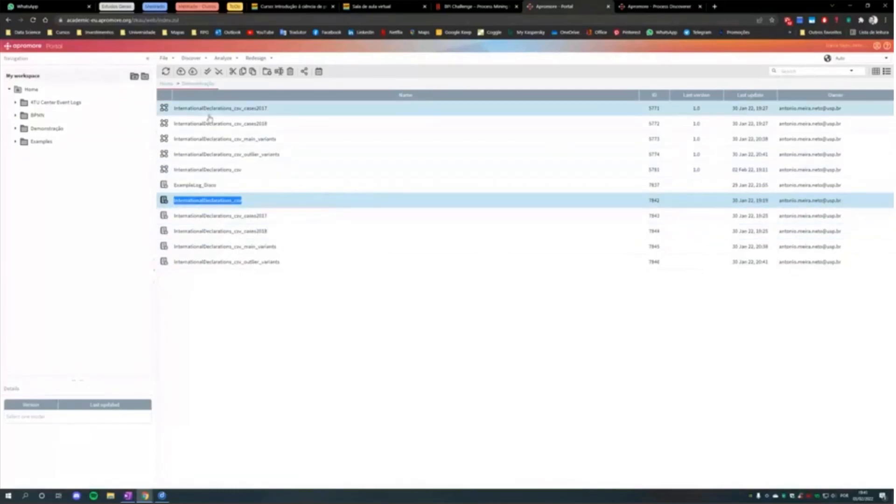
left_click(223, 58)
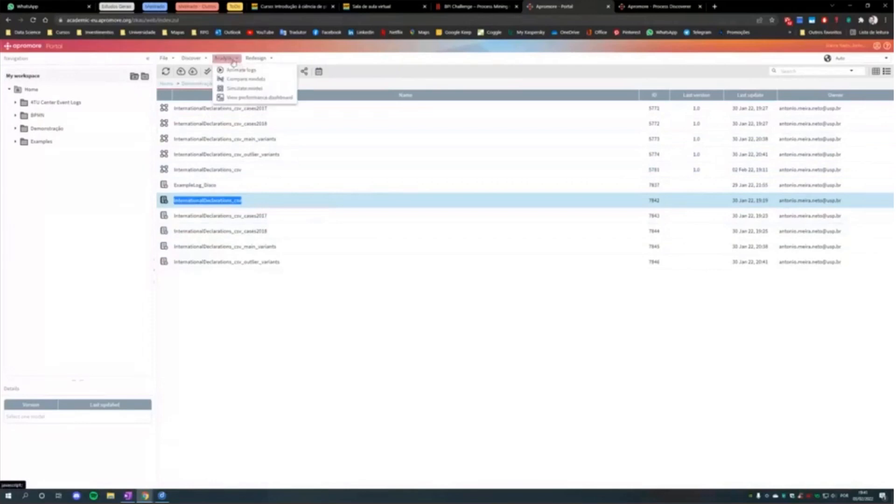
left_click(250, 99)
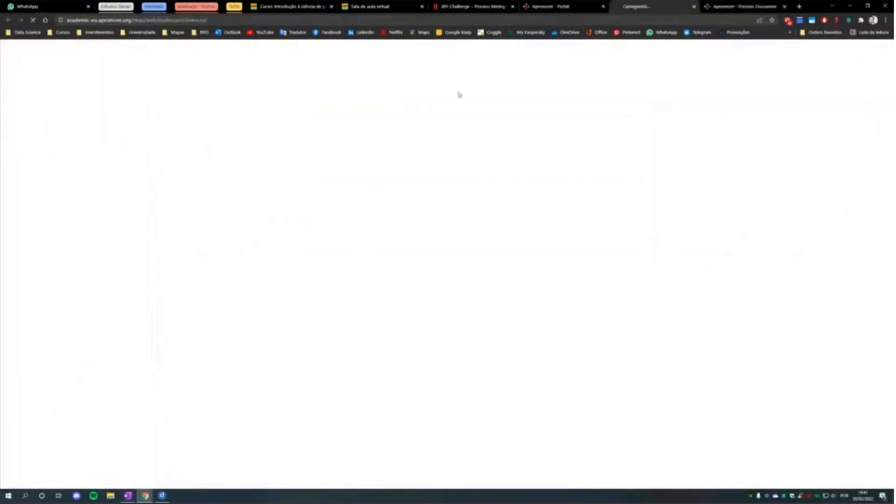
left_click_drag(743, 7, 664, 7)
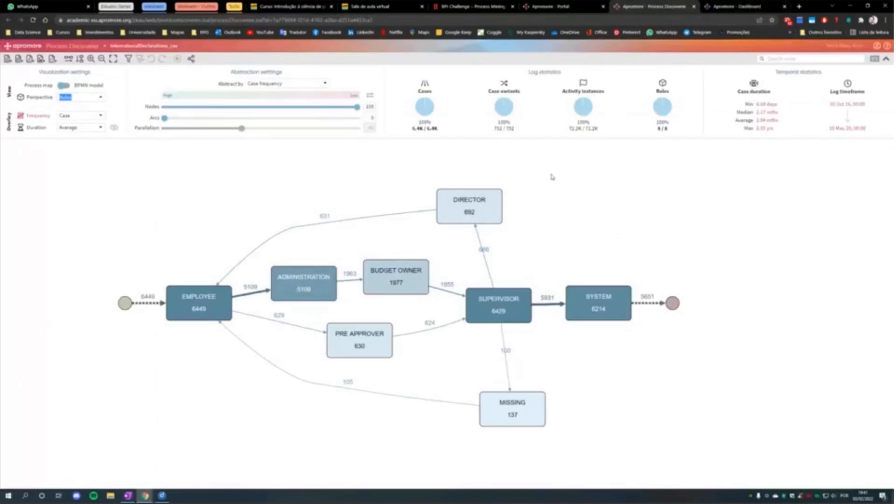
left_click(742, 7)
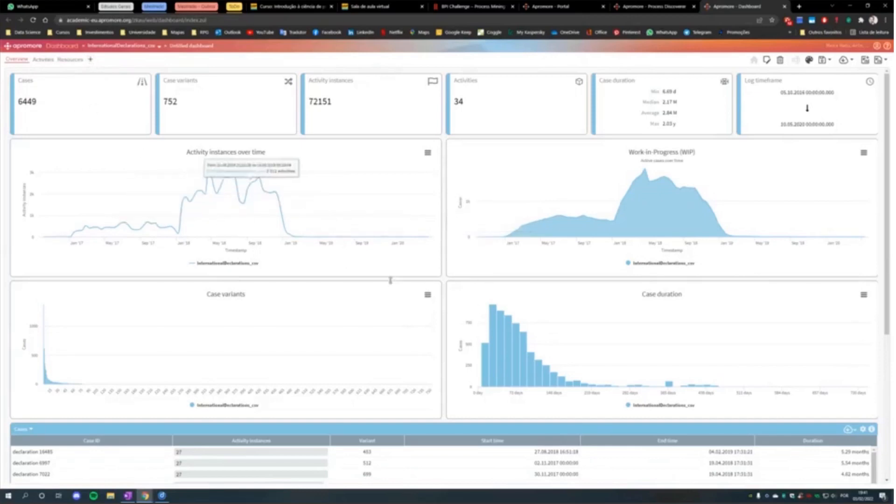
- Review the dashboard's Overview charts and tables, Activities frequencies and Resources statistics, and close the dashboard
scroll(559, 323, "down", 2)
scroll(560, 323, "down", 3)
scroll(558, 321, "up", 5)
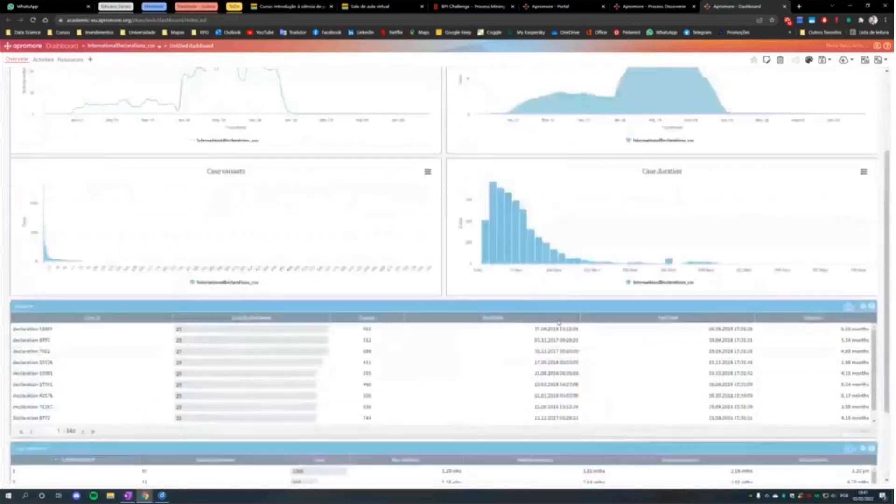
left_click(44, 60)
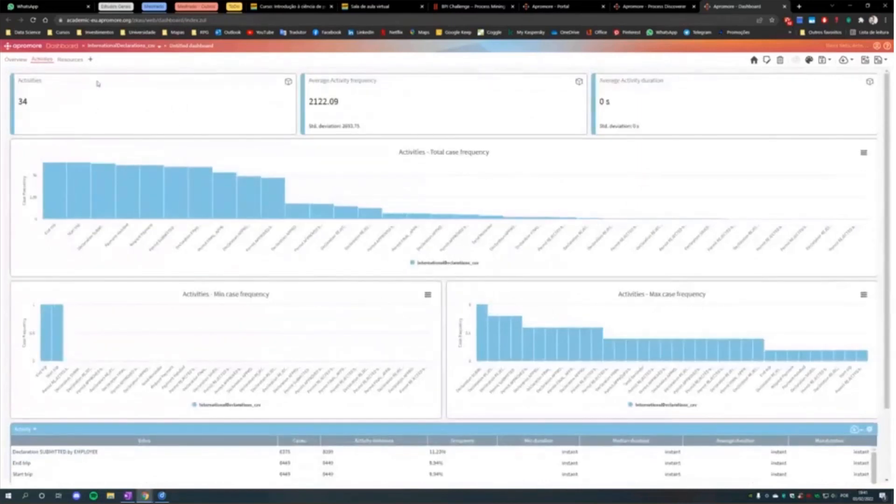
left_click(70, 61)
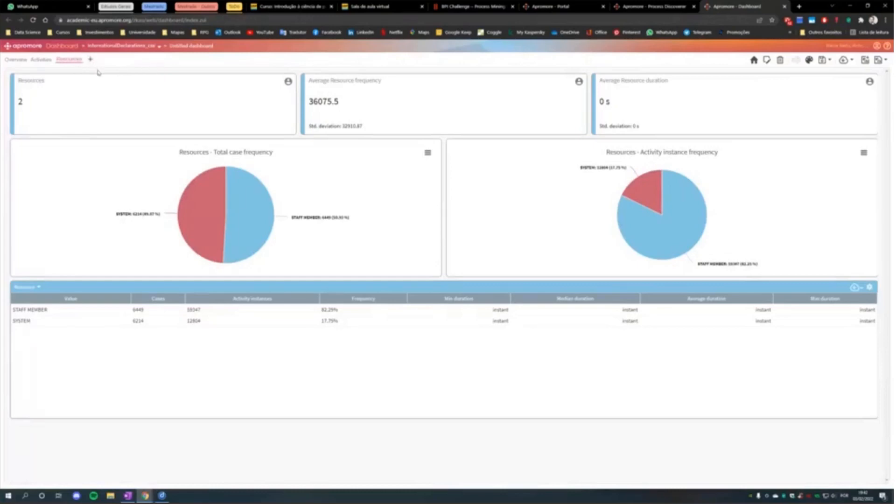
middle_click(730, 11)
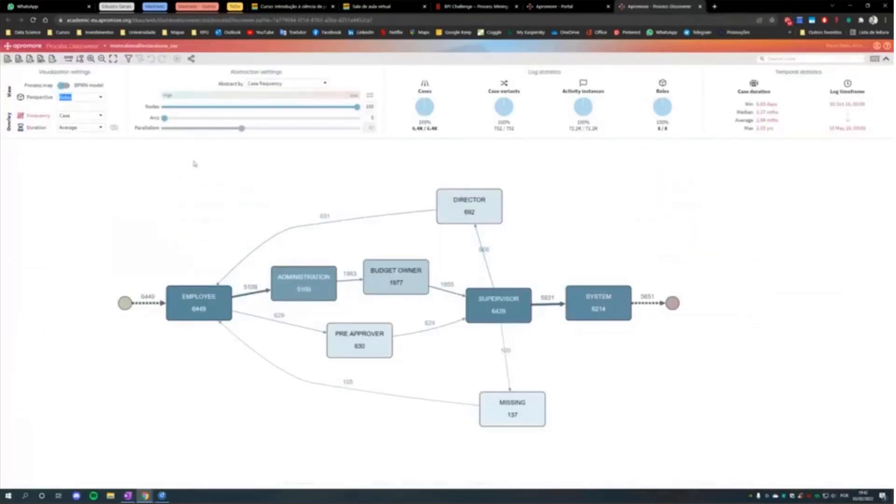
- Switch the process view to the Activities perspective and display it as a BPMN model
left_click(99, 98)
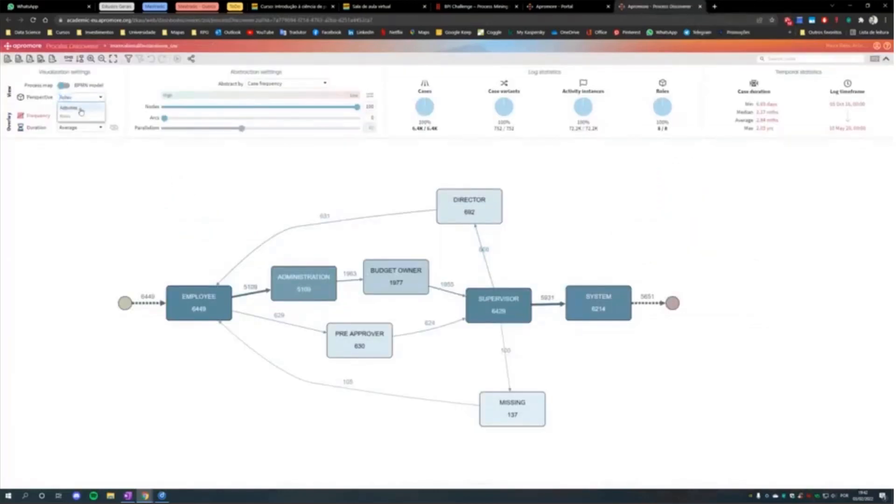
left_click(87, 107)
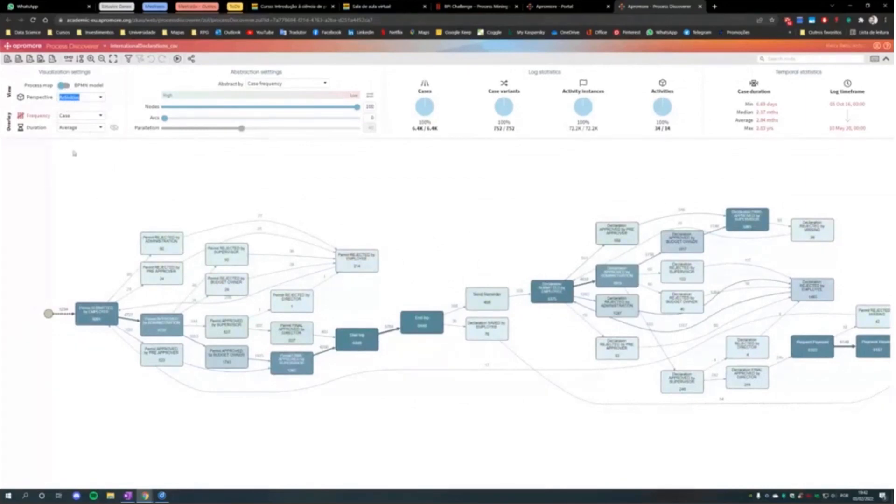
left_click(64, 86)
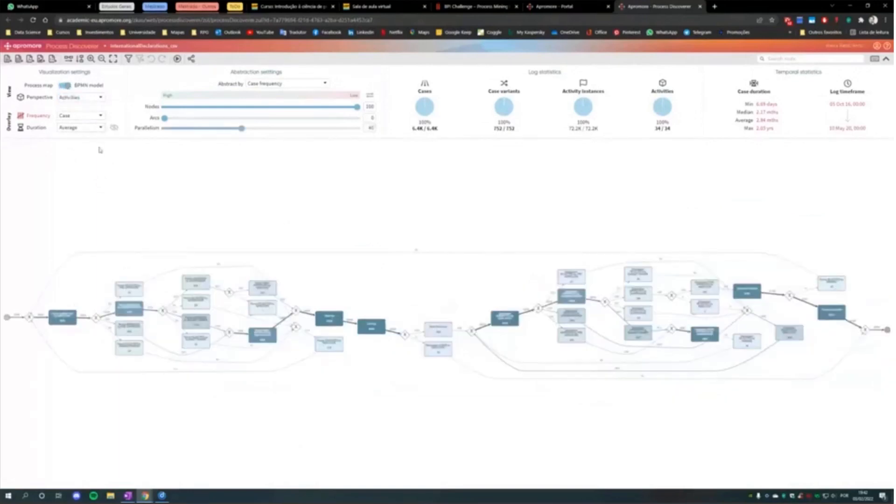
left_click_drag(352, 230, 383, 200)
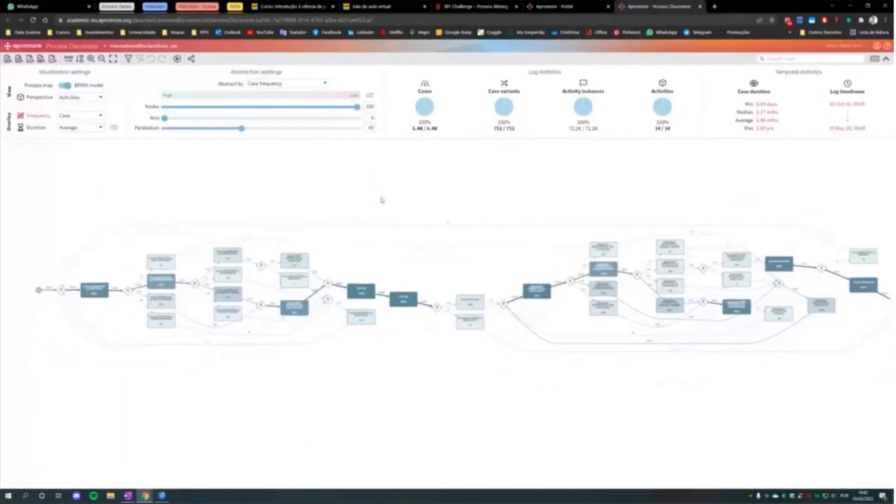
scroll(425, 427, "up", 2)
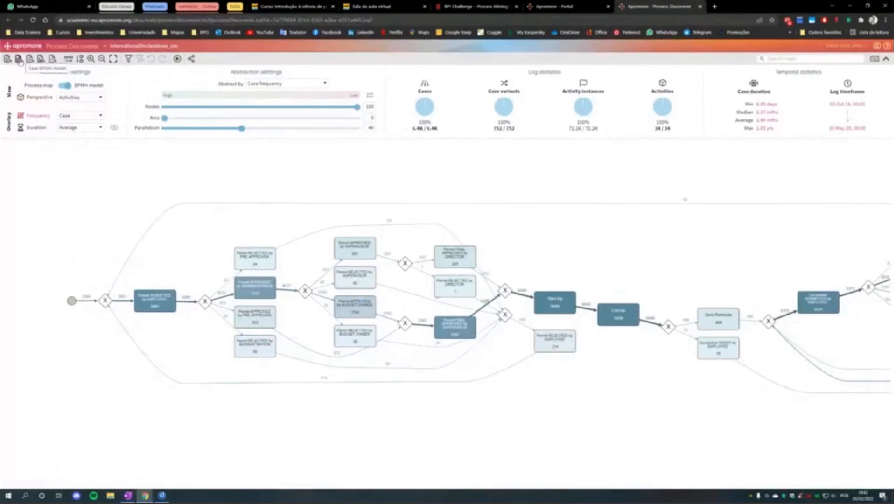
- Open the saved InternationalDeclarations_csv BPMN model from the portal, examine its flow in the BPMN editor, and close the editor
left_click(575, 10)
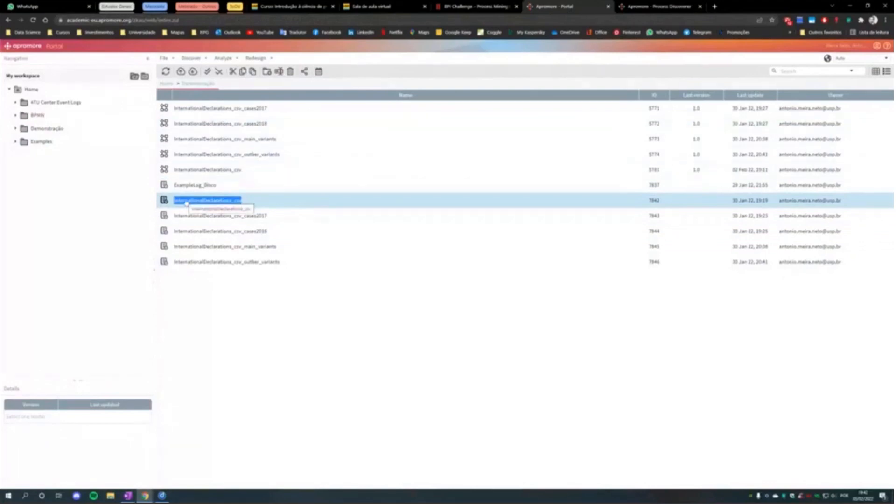
left_click(236, 170)
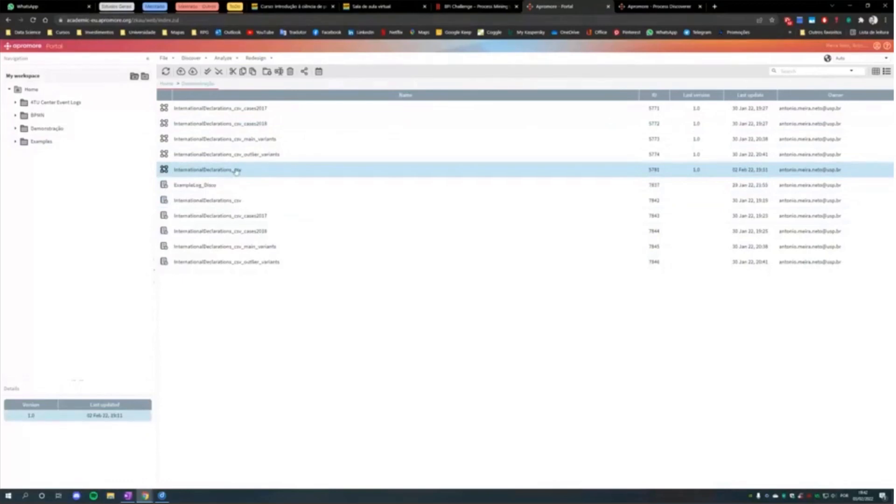
double_click(236, 170)
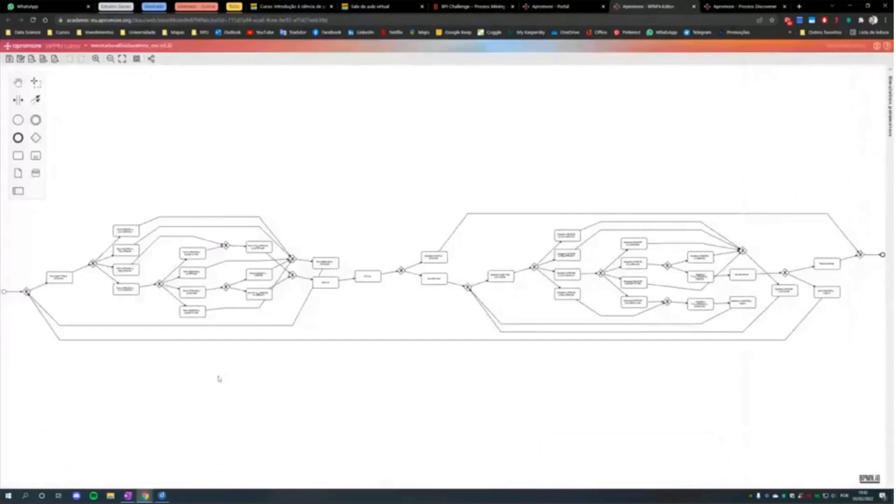
scroll(201, 377, "up", 3)
left_click_drag(195, 379, 461, 390)
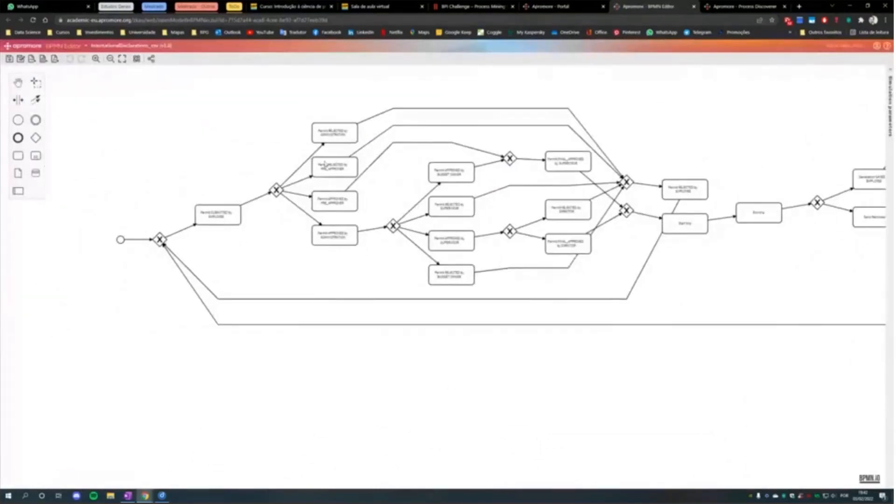
left_click_drag(396, 362, 353, 401)
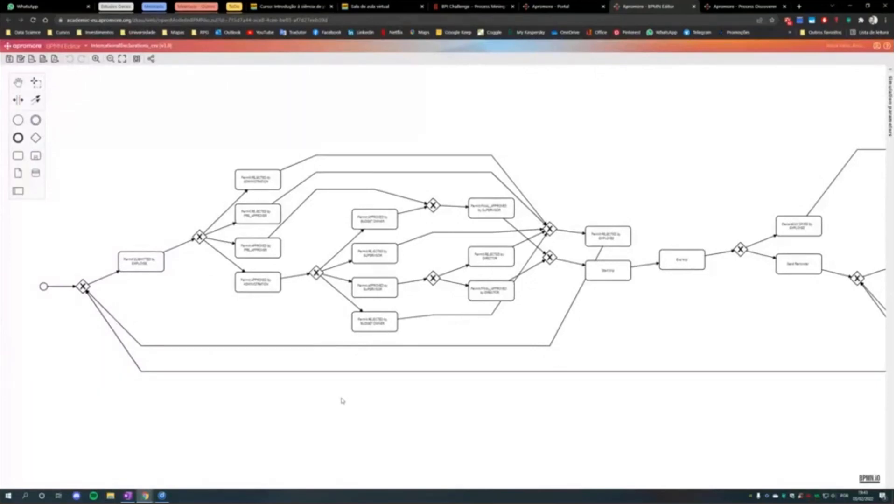
middle_click(649, 7)
- Set up a case variant filter on the log that retains only variants 1 to 13
left_click_drag(538, 179, 497, 179)
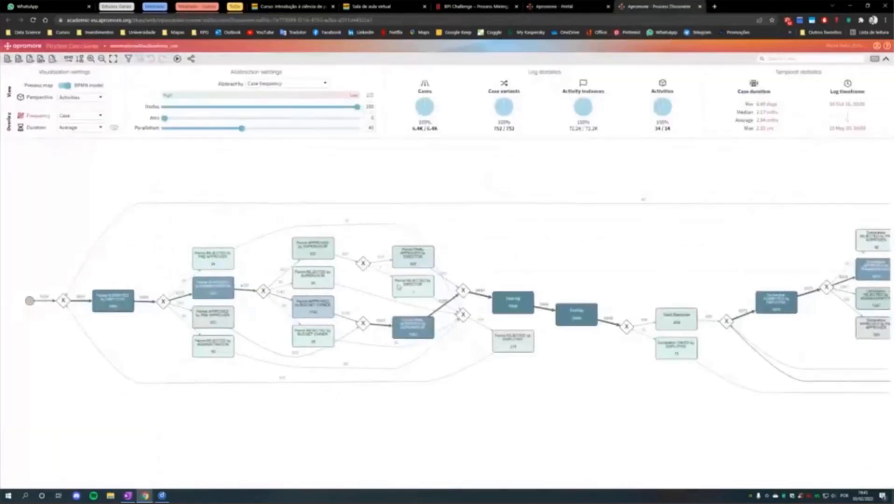
scroll(356, 324, "down", 1)
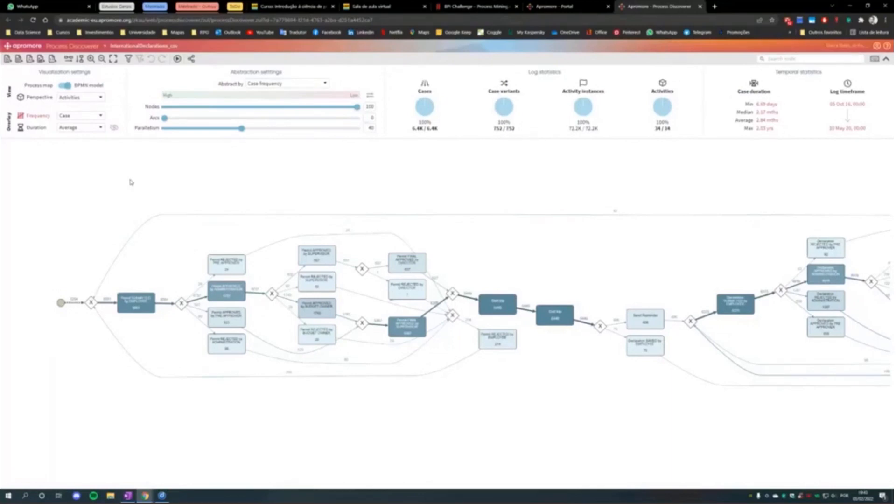
left_click(131, 59)
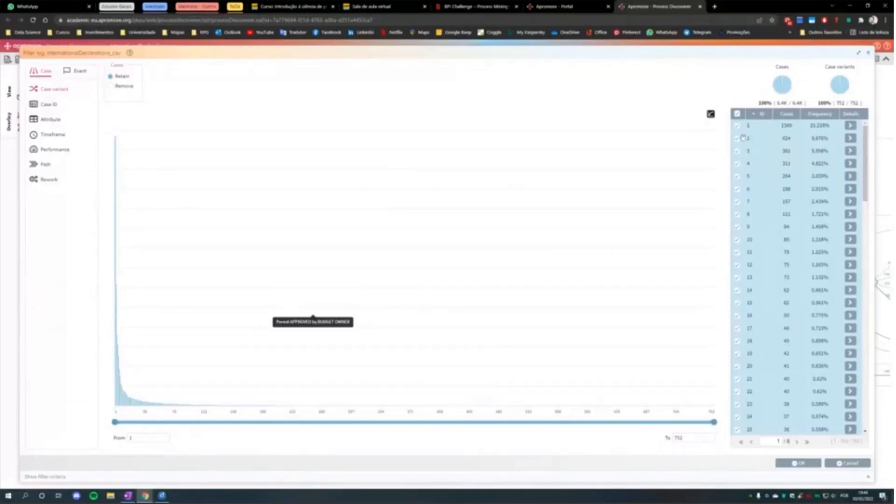
left_click(737, 114)
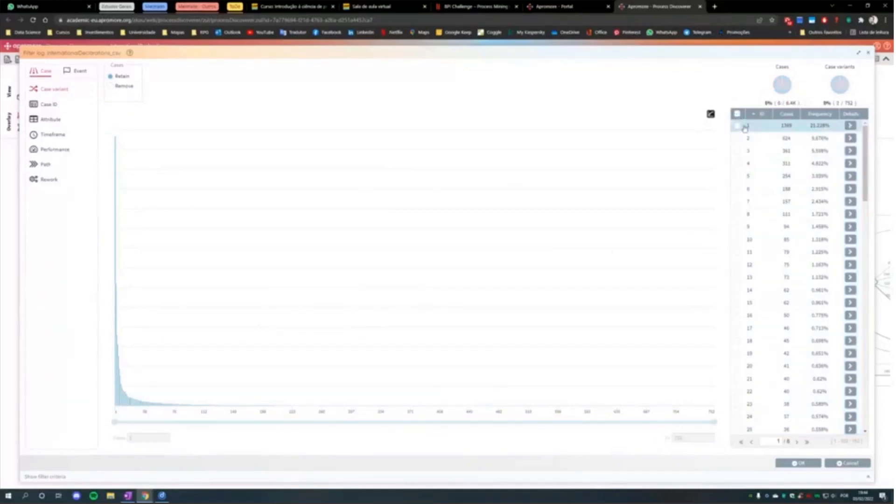
left_click(742, 126)
left_click(738, 139)
left_click(738, 151)
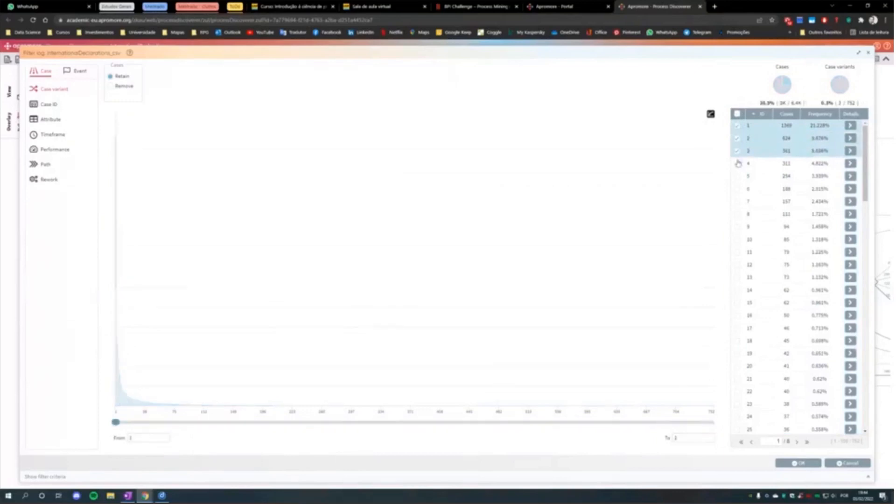
left_click(738, 163)
left_click(738, 176)
left_click(737, 189)
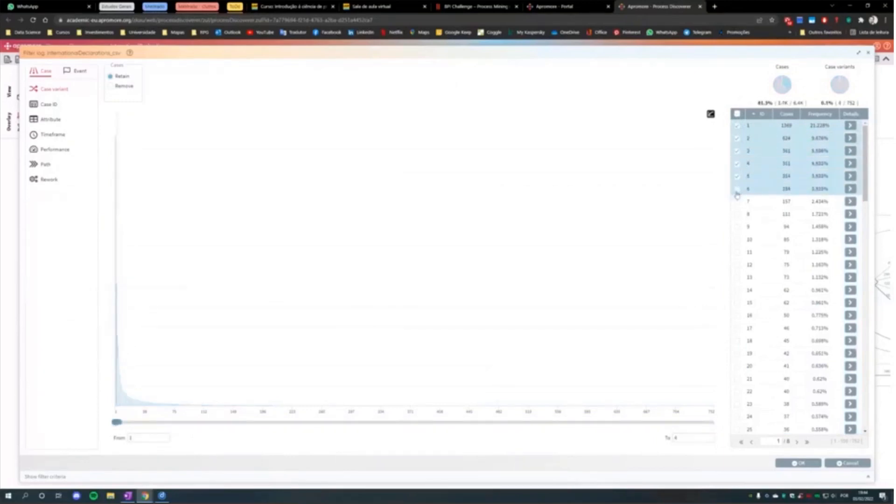
left_click(738, 201)
left_click(738, 214)
left_click(738, 227)
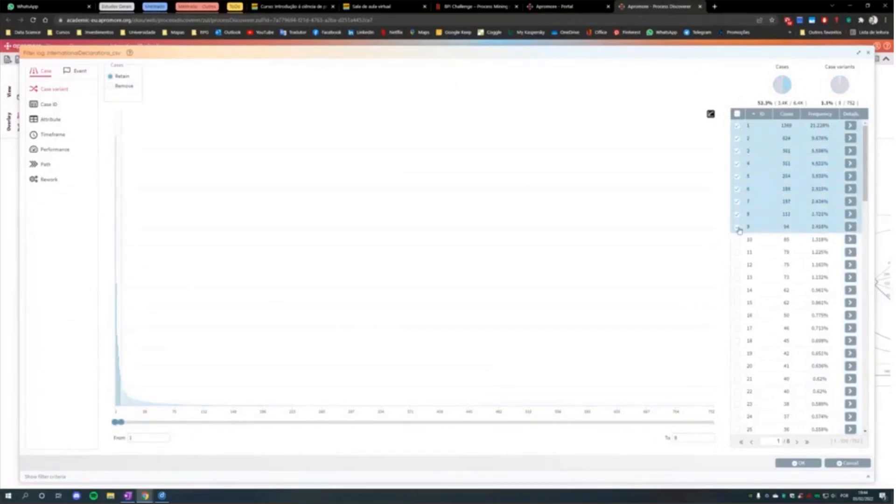
left_click(739, 240)
left_click(738, 252)
left_click(738, 264)
left_click(737, 277)
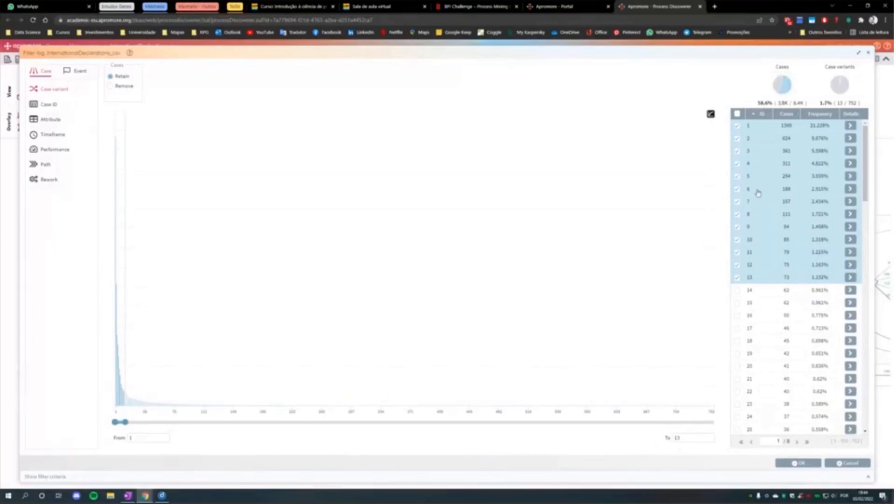
- Confirm the case variant criterion and apply the filter to the BPMN model
left_click(806, 464)
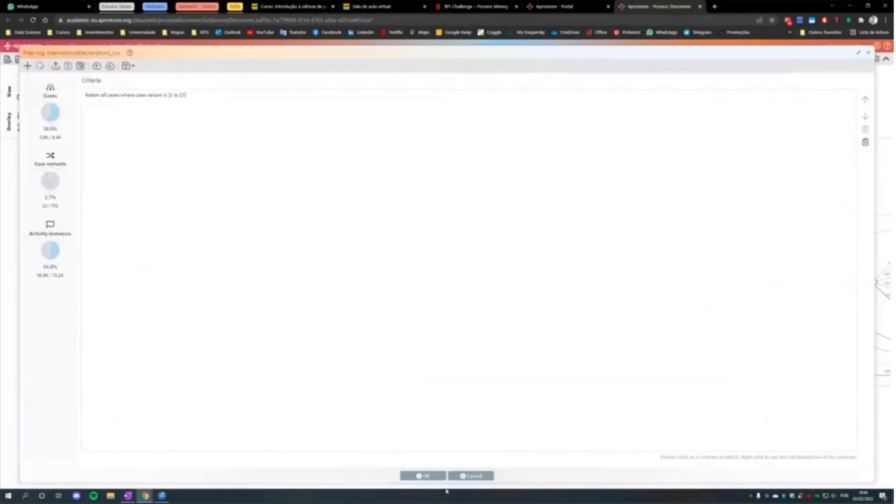
left_click(431, 477)
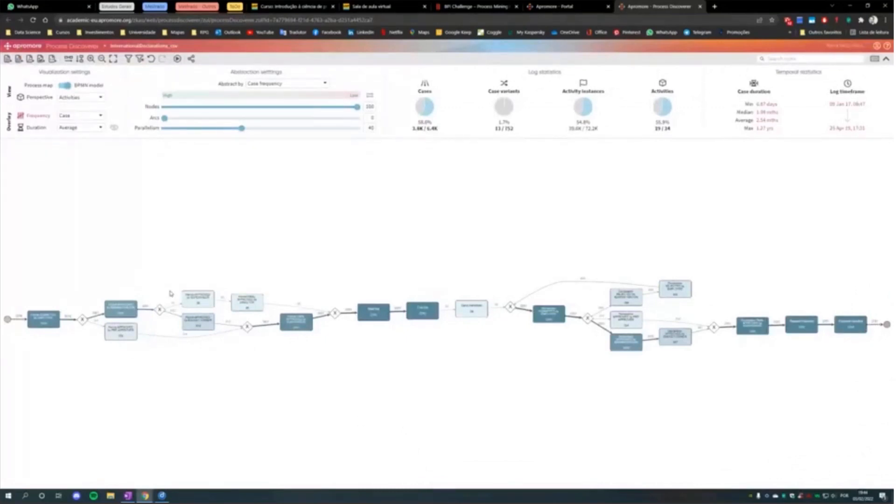
left_click_drag(242, 373, 310, 376)
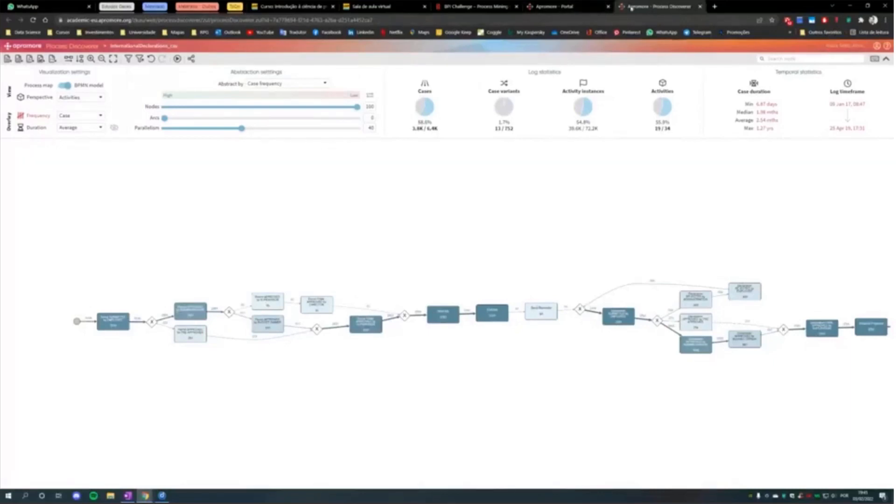
- Select the InternationalDeclarations_csv_main_variants and InternationalDeclarations_csv_outlier_variants logs in the portal and open their existing shared performance dashboard
left_click(555, 6)
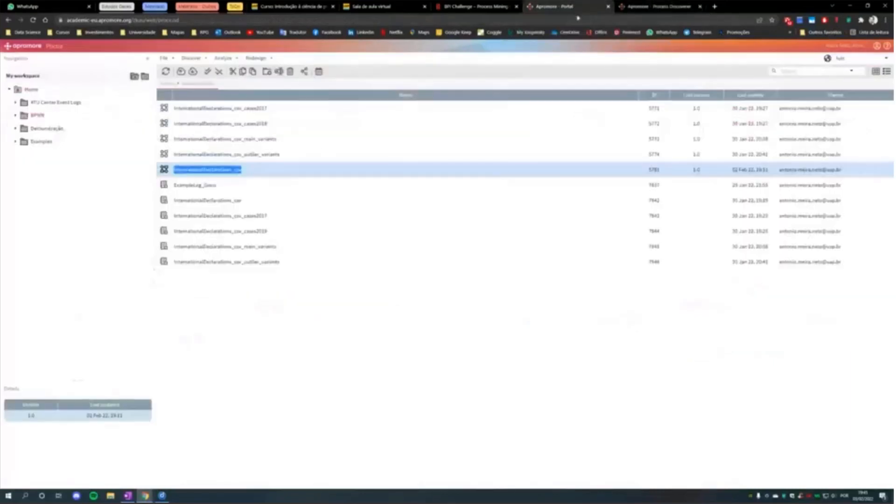
left_click(323, 362)
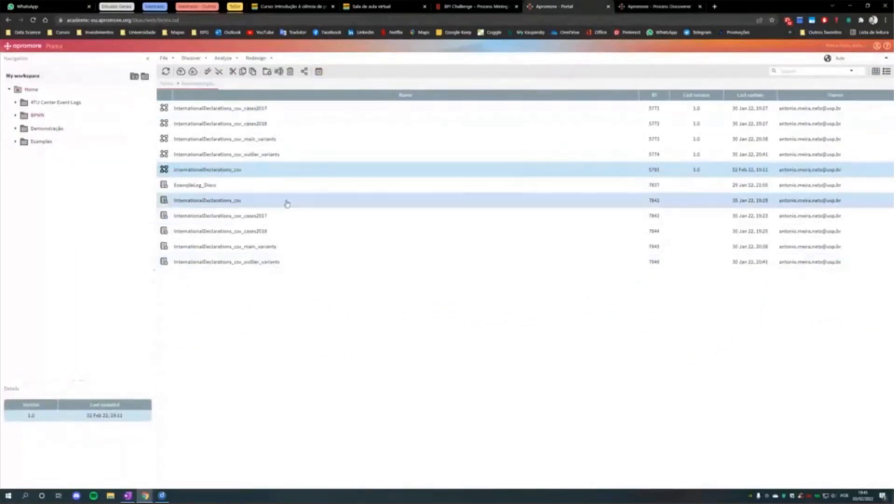
left_click(252, 215)
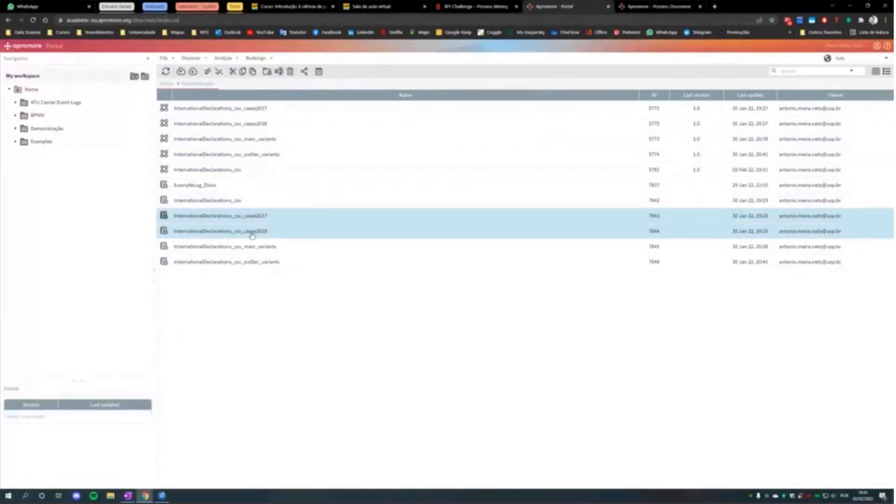
left_click(251, 230, "ctrl")
left_click(257, 251)
left_click(256, 263, "ctrl")
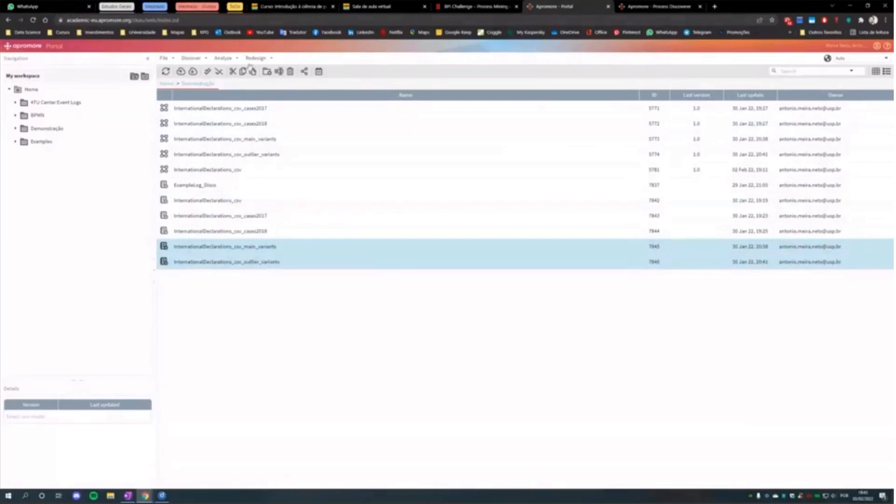
left_click(223, 58)
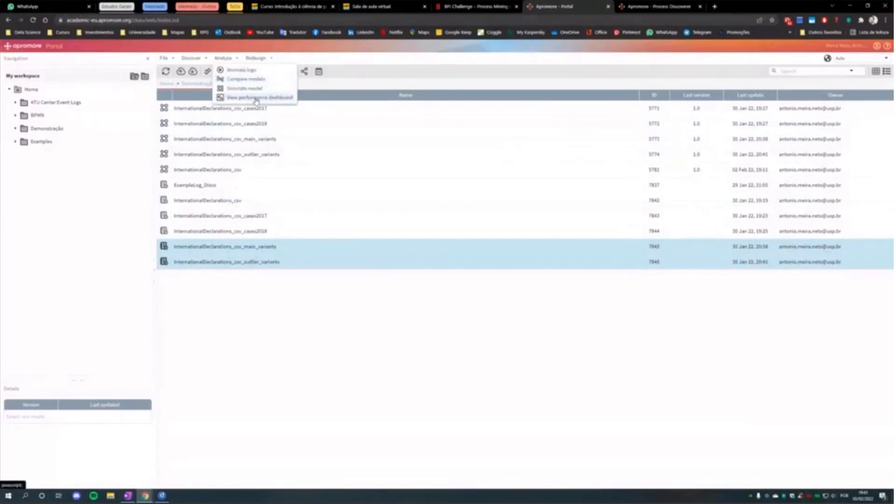
left_click(256, 97)
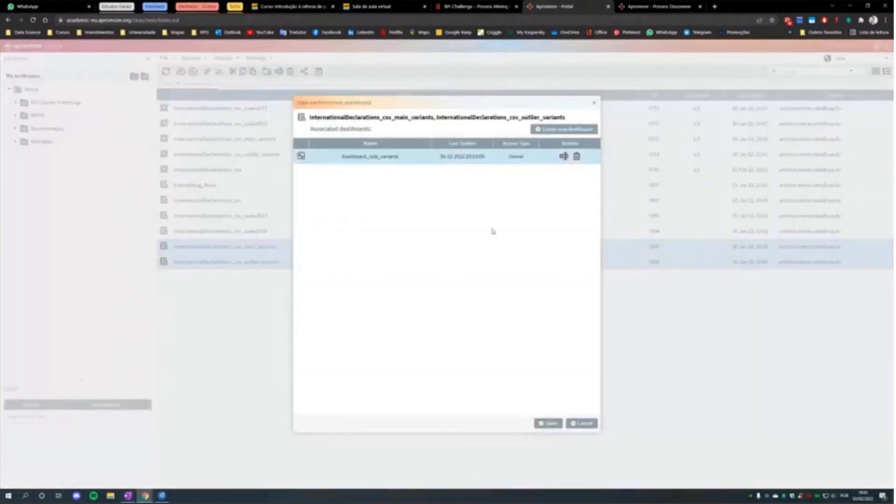
left_click(550, 423)
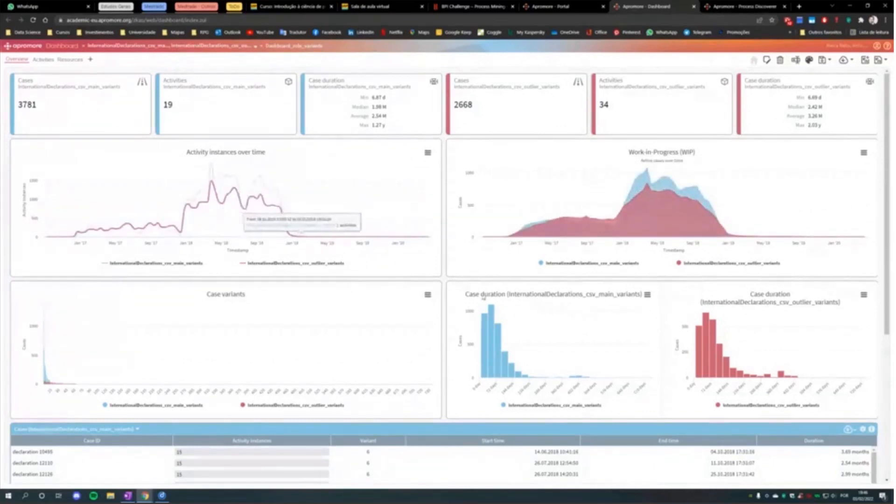
- Compare main and outlier variants in the dashboard's Overview charts and in the Activities total, minimum and maximum case frequency charts
scroll(569, 358, "down", 3)
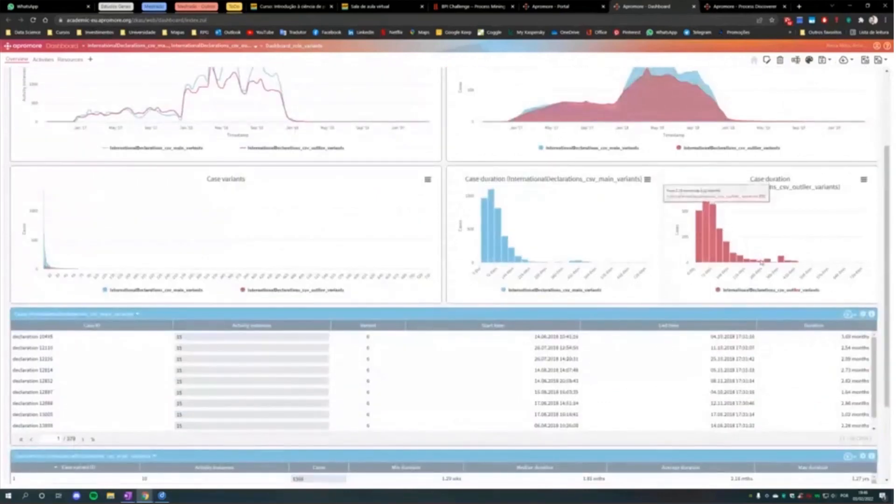
scroll(747, 248, "up", 3)
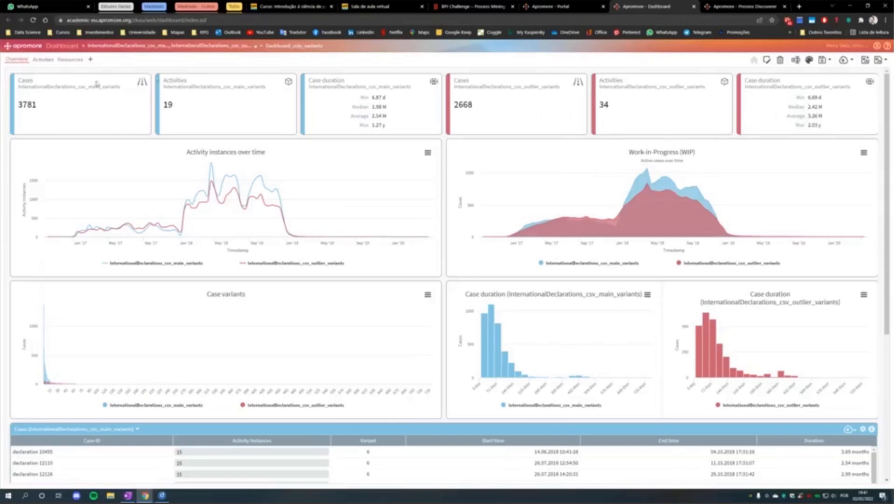
left_click(45, 63)
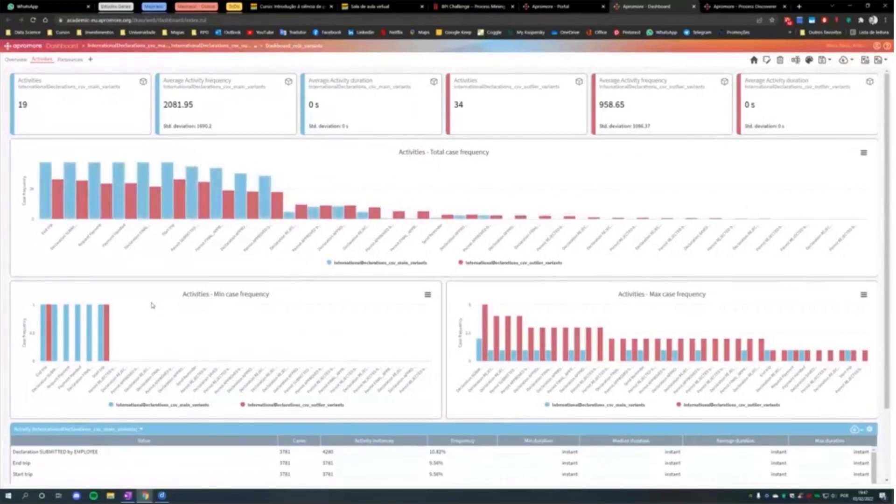
scroll(151, 305, "down", 3)
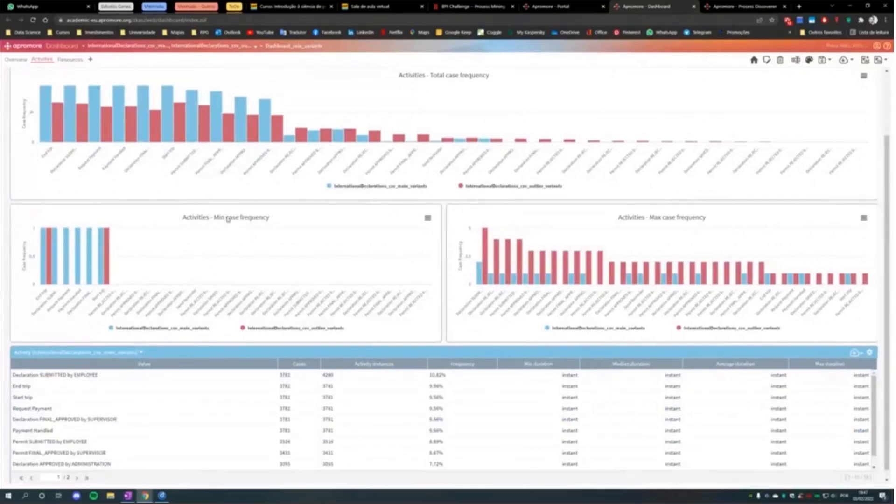
mouse_move(83, 240)
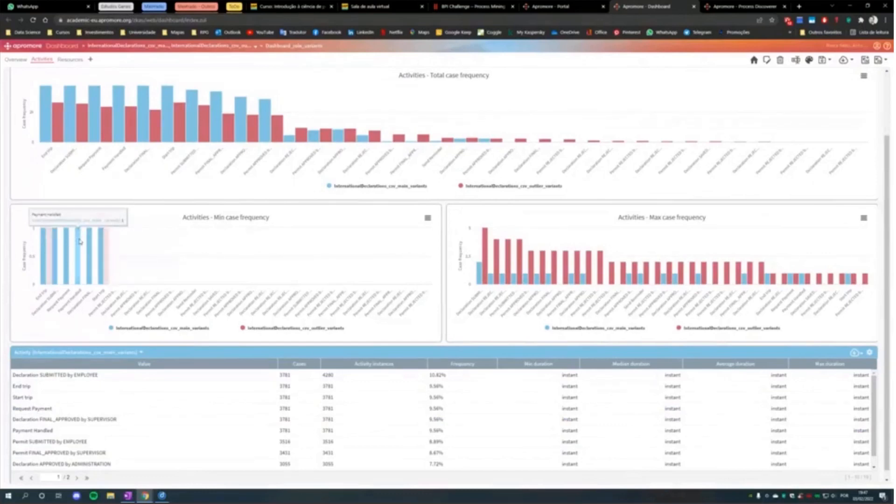
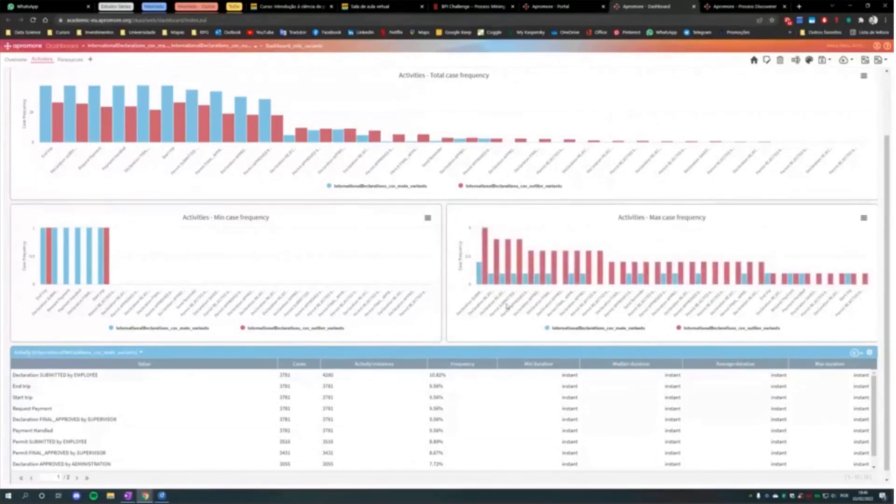
mouse_move(481, 279)
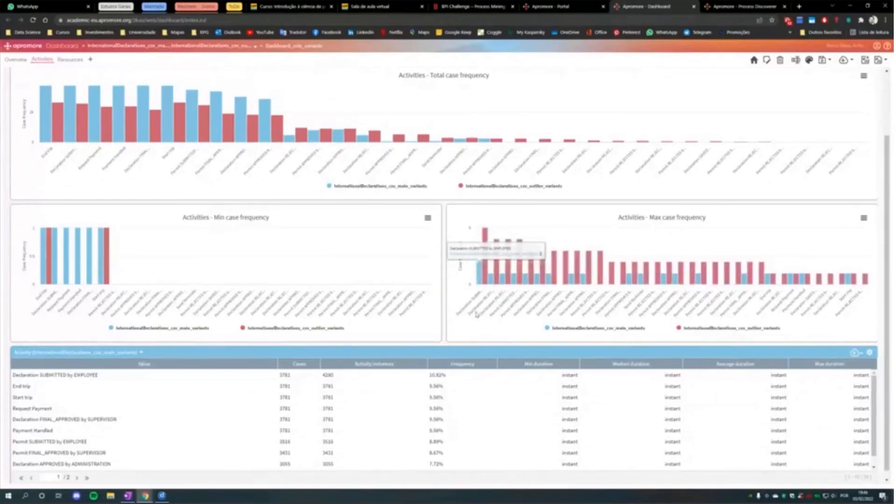
- Close the dashboard and open a model comparison of the InternationalDeclarations_csv_main_variants and InternationalDeclarations_csv_outlier_variants BPMN models in the portal
scroll(307, 286, "up", 3)
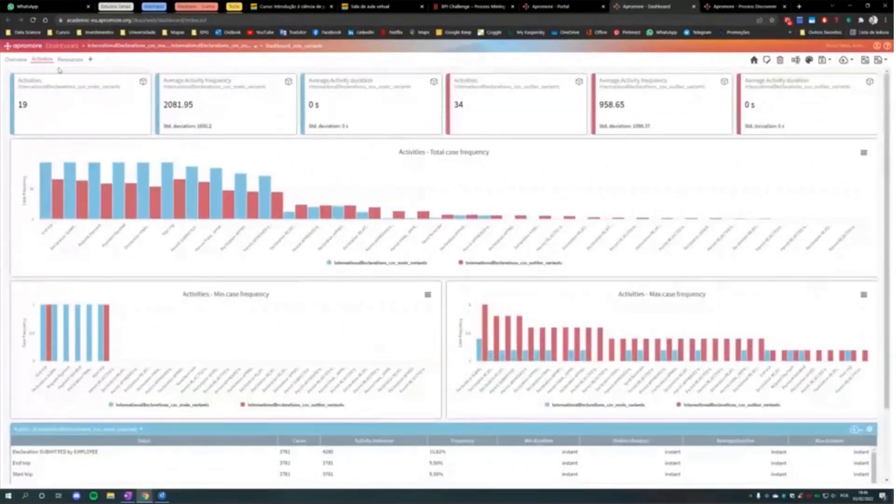
middle_click(659, 10)
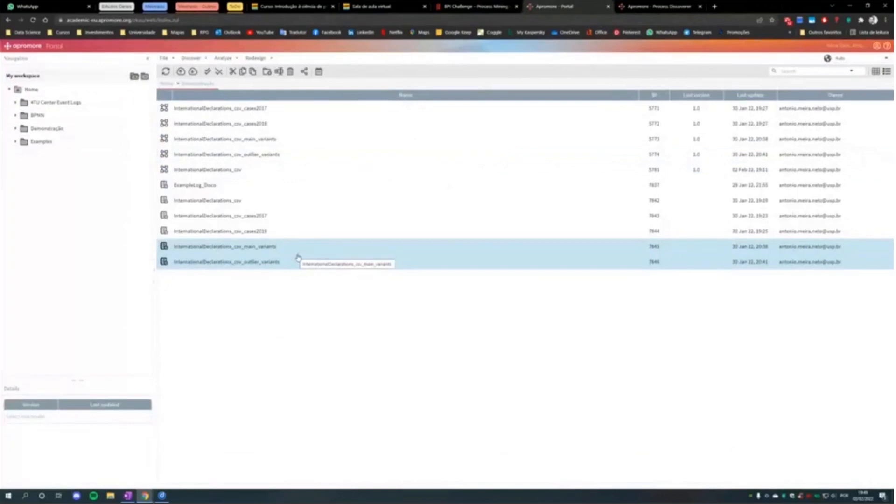
left_click(270, 139)
left_click(266, 155, "ctrl")
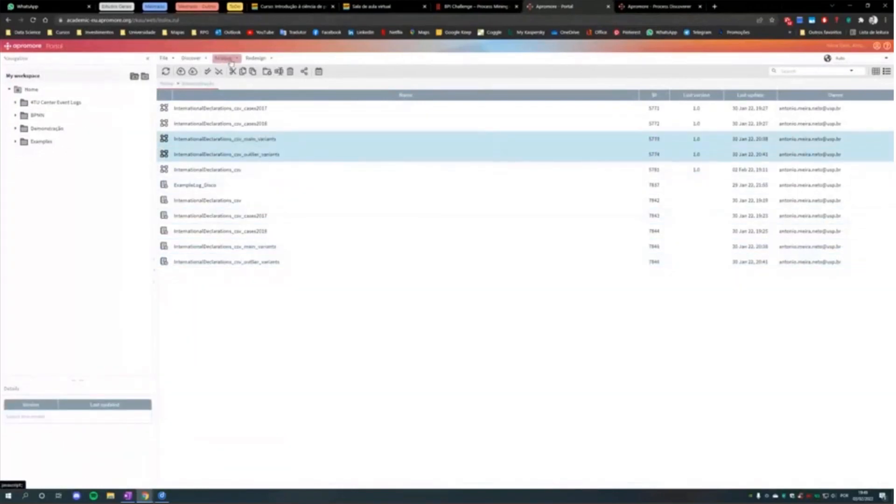
left_click(235, 59)
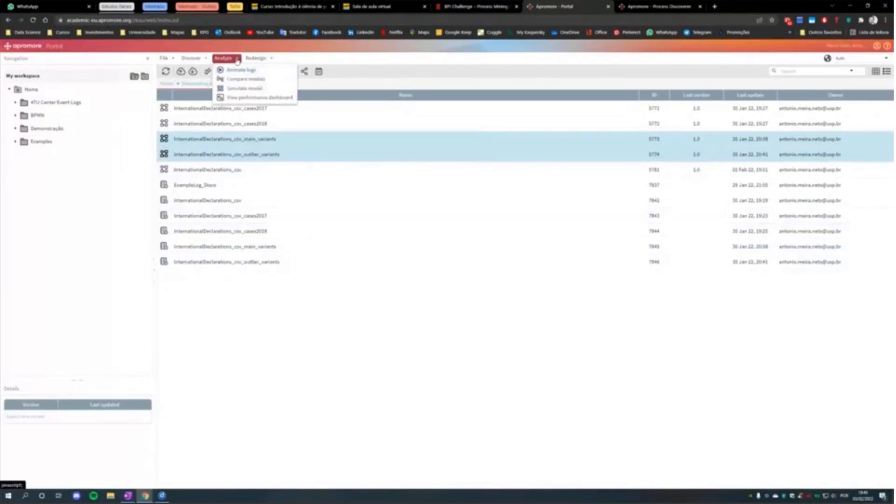
left_click(258, 82)
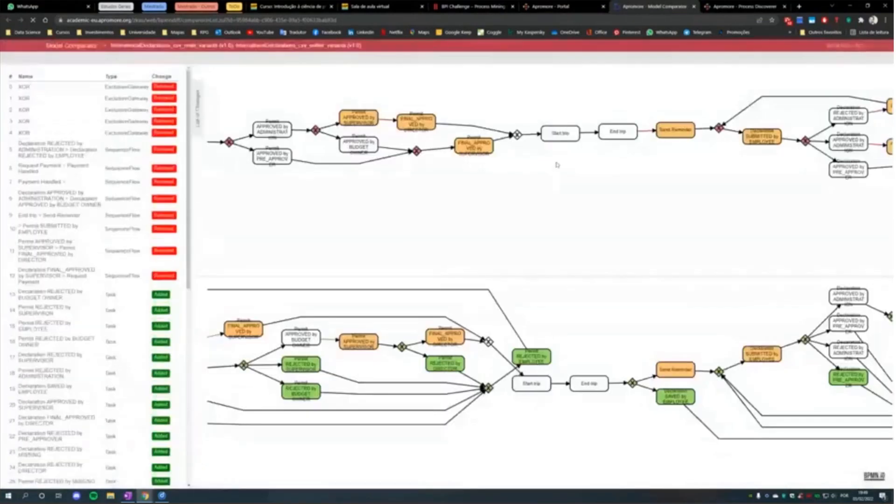
- Close the model comparison and reopen it from the portal for the same two BPMN models
middle_click(640, 8)
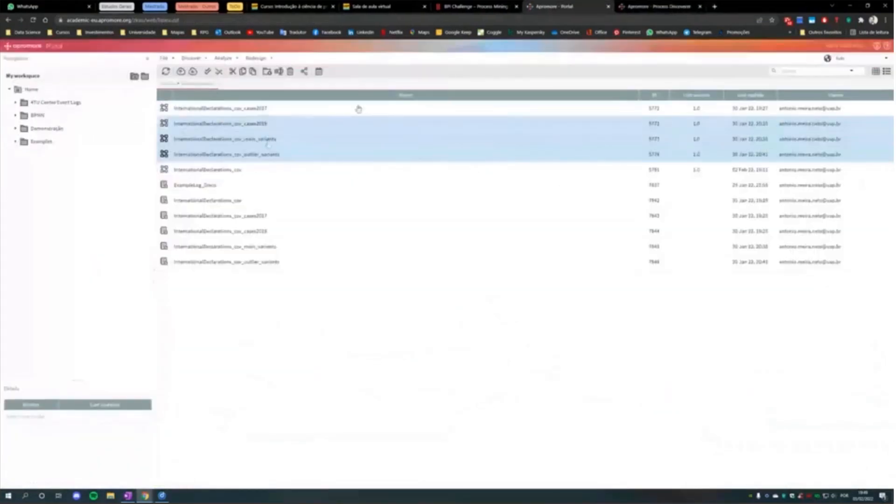
left_click(227, 59)
left_click(239, 80)
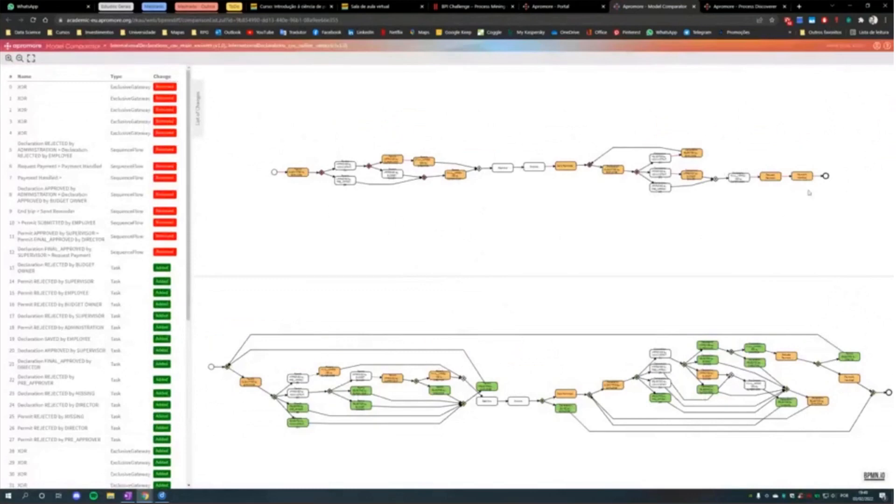
- Compare the overall structure of the main variants and outlier variants BPMN models, following the color-marked changes from start to end
left_click_drag(575, 217, 545, 213)
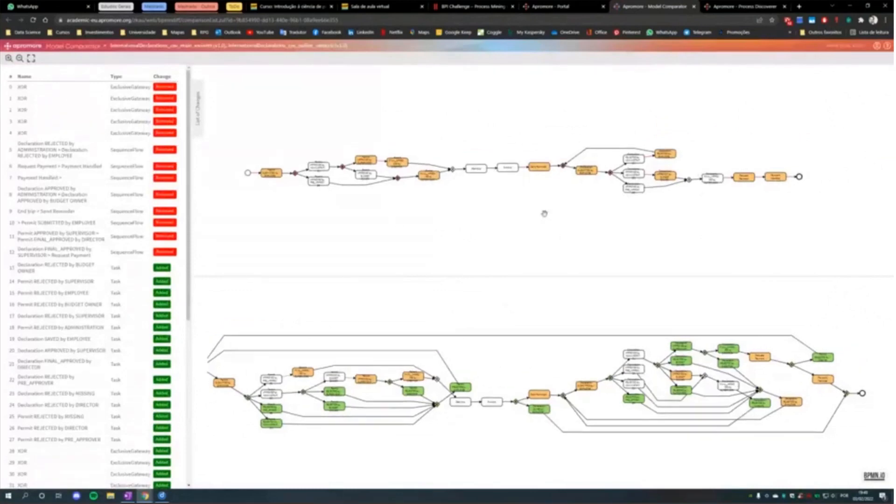
scroll(544, 214, "up", 2)
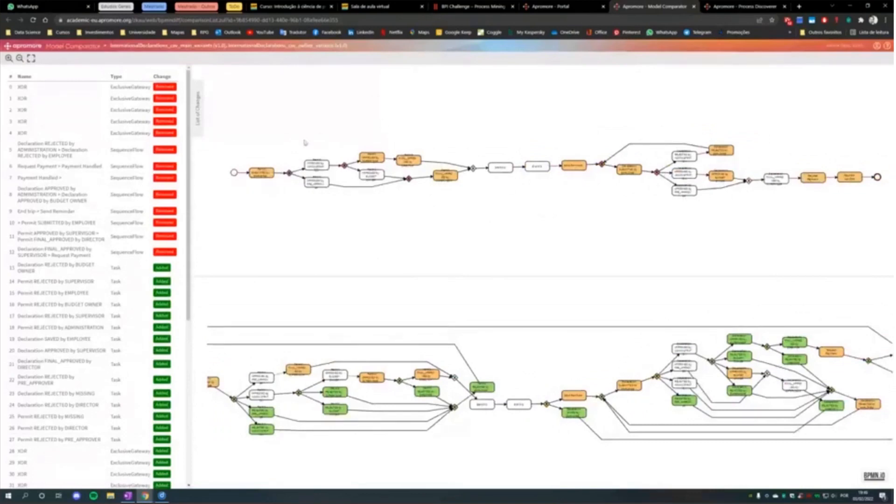
left_click_drag(524, 304, 580, 281)
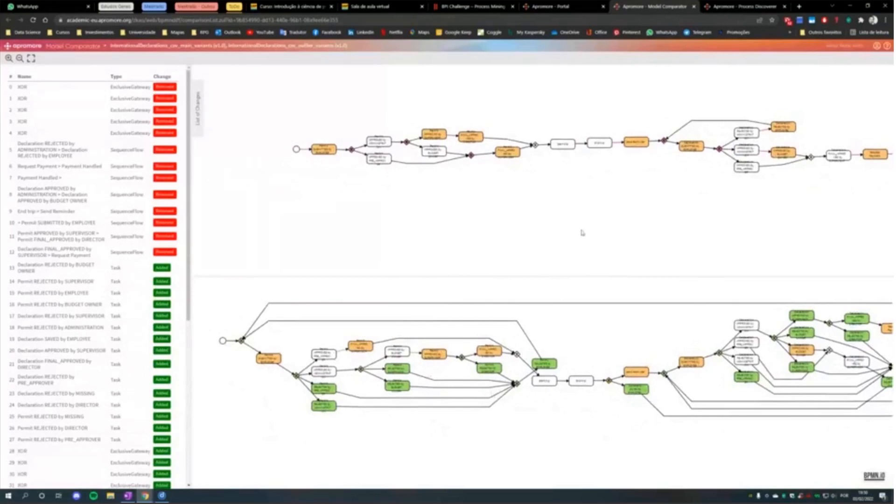
left_click_drag(582, 234, 555, 229)
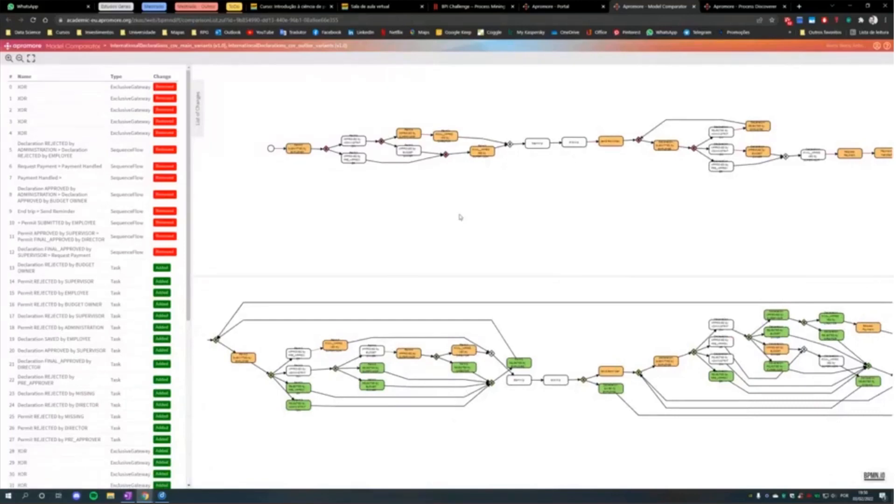
mouse_move(452, 213)
left_mouse_down()
mouse_move(462, 214)
mouse_move(448, 217)
left_mouse_up()
left_click_drag(449, 249, 448, 241)
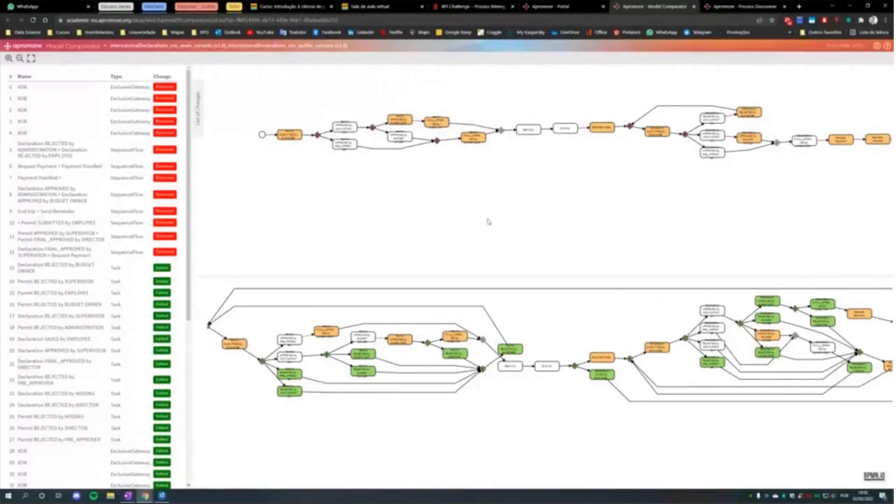
mouse_move(504, 219)
left_mouse_down()
mouse_move(464, 210)
mouse_move(498, 204)
mouse_move(511, 227)
left_mouse_up()
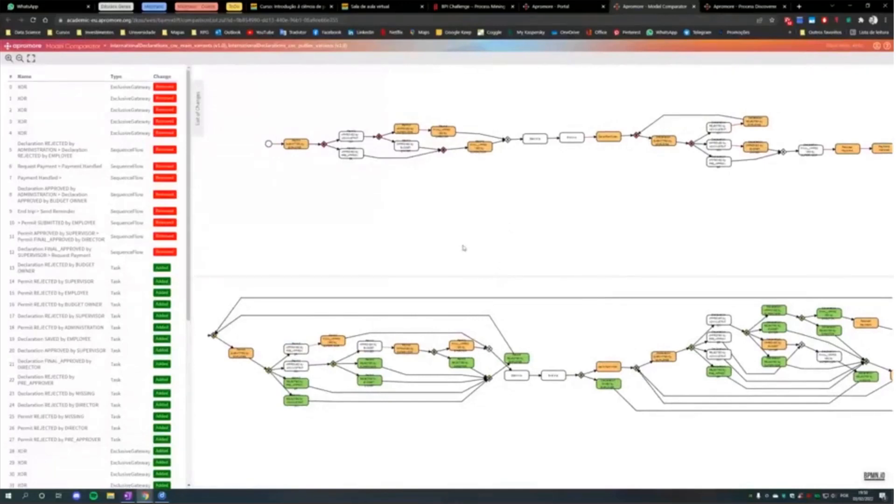
left_click_drag(462, 248, 437, 272)
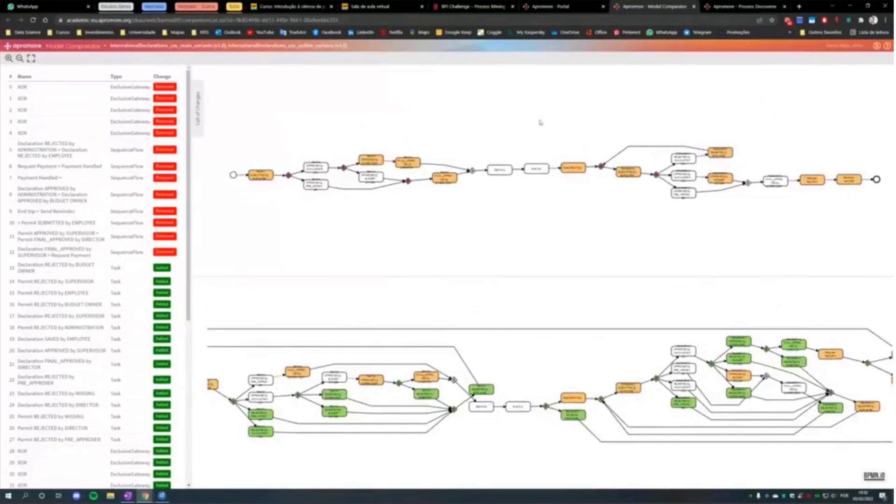
left_click_drag(618, 241, 598, 232)
left_click_drag(563, 293, 592, 282)
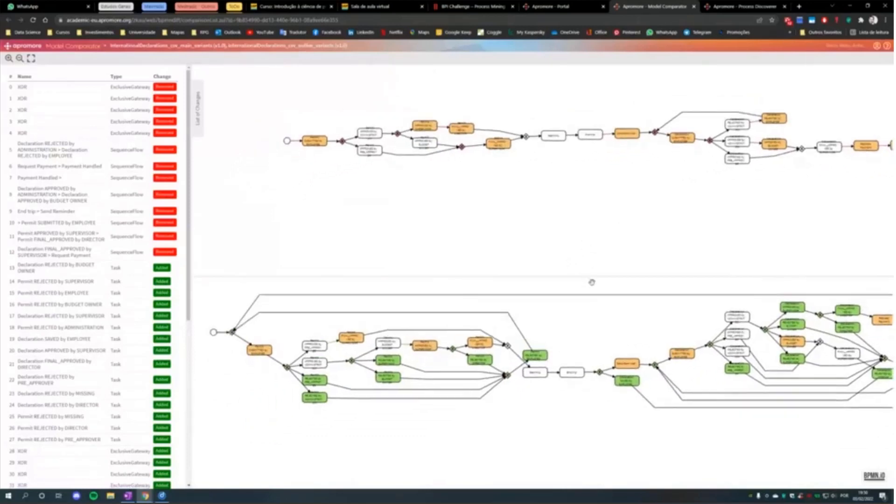
- Examine the added, removed and changed elements close up in the permit and declaration approval branches of both models
scroll(460, 373, "up", 3)
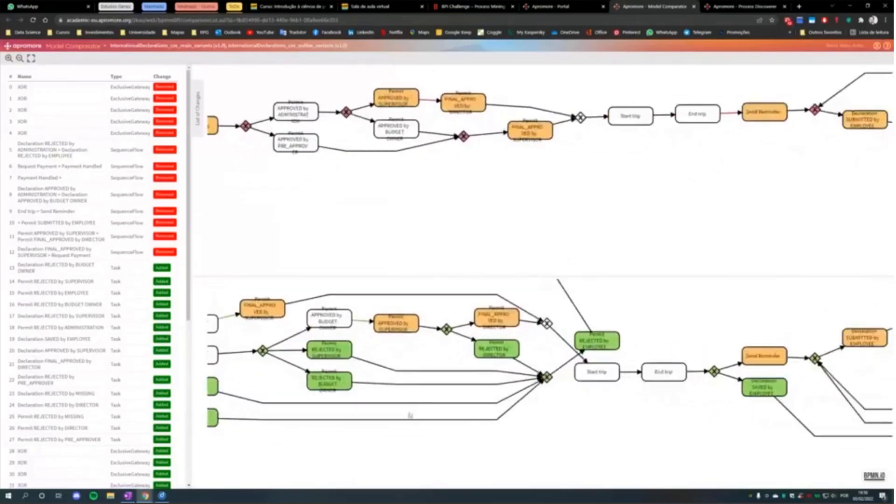
left_click_drag(552, 428, 702, 421)
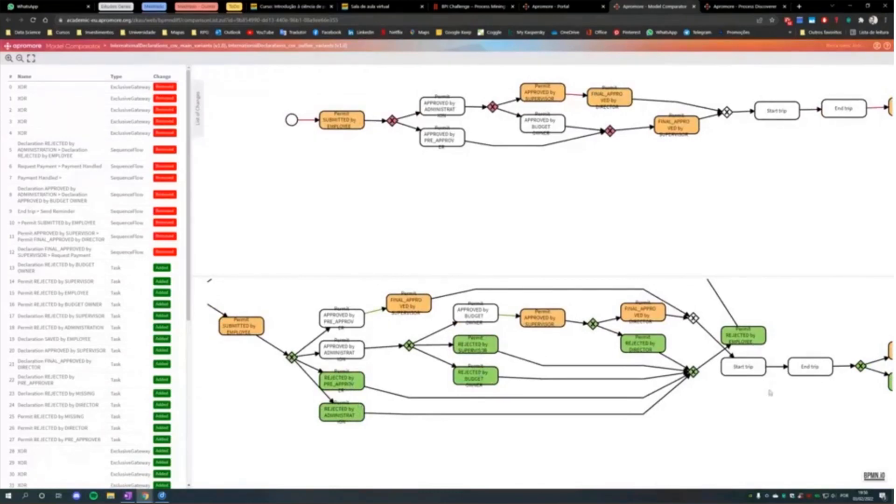
left_click_drag(770, 395, 598, 420)
left_click_drag(704, 326, 326, 348)
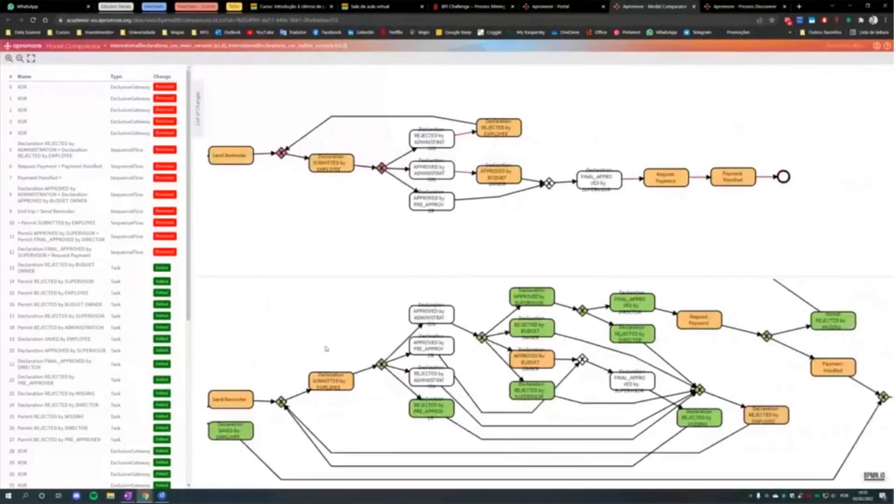
left_click_drag(760, 372, 671, 378)
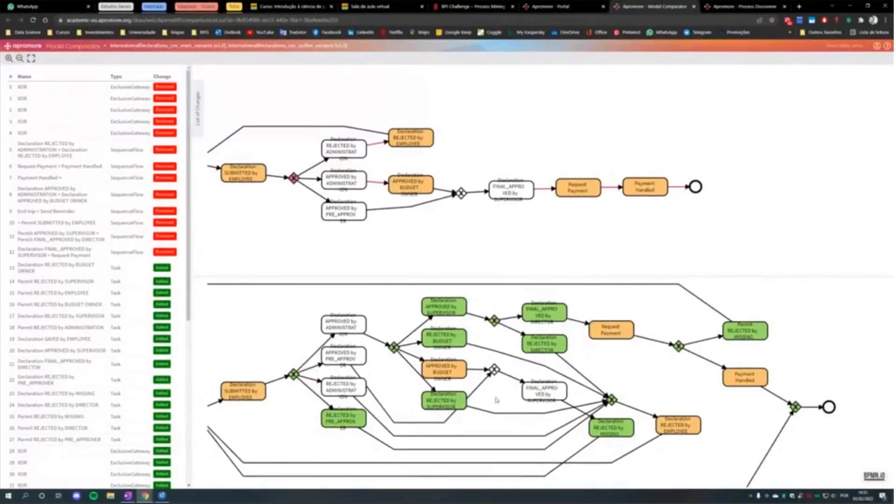
- Review the full list of removed, added and changed elements alongside the two compared models
scroll(497, 400, "down", 3)
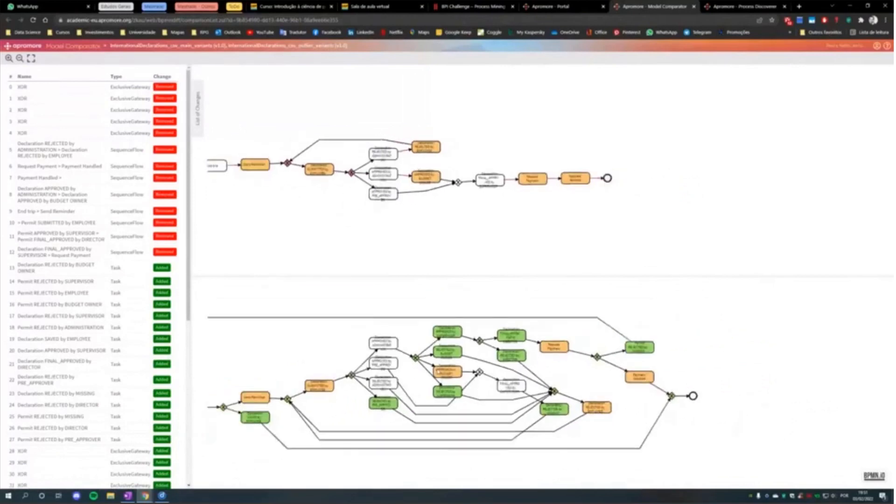
left_click_drag(360, 307, 615, 280)
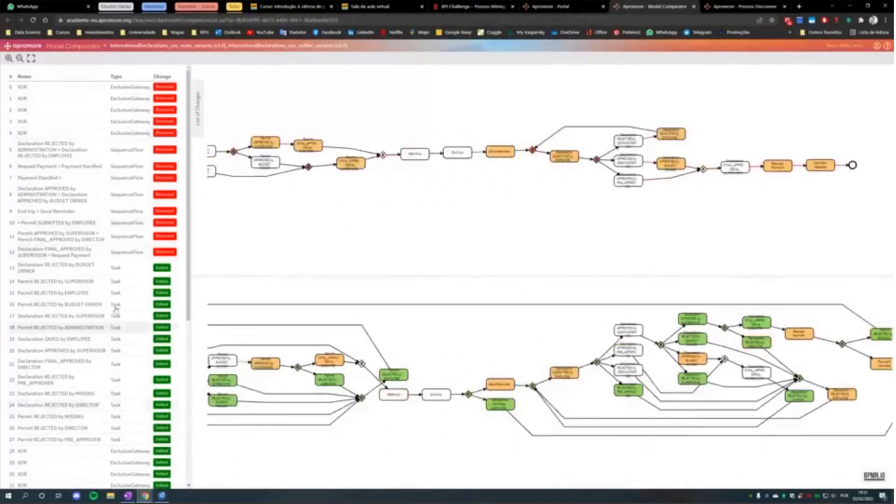
left_click(125, 103)
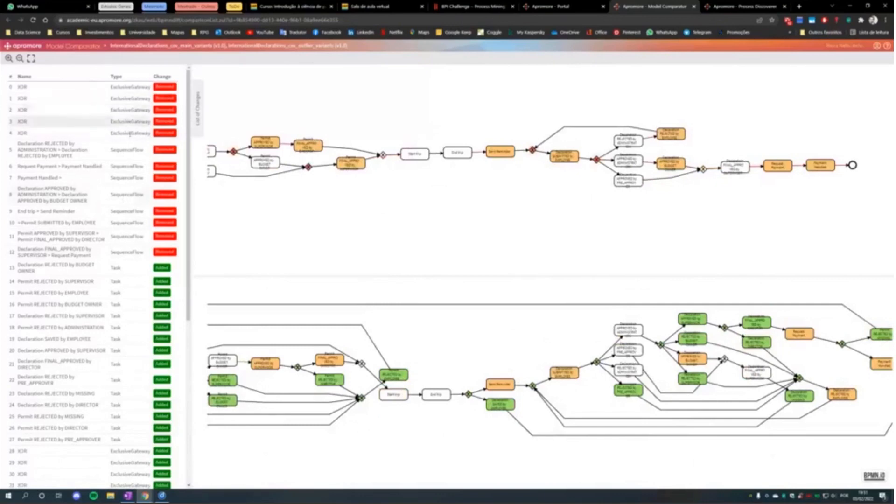
left_click(165, 215)
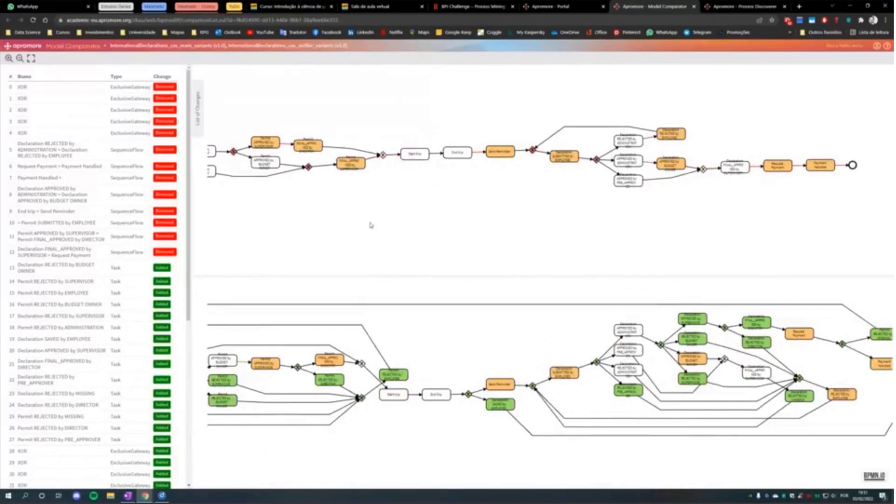
scroll(106, 262, "down", 5)
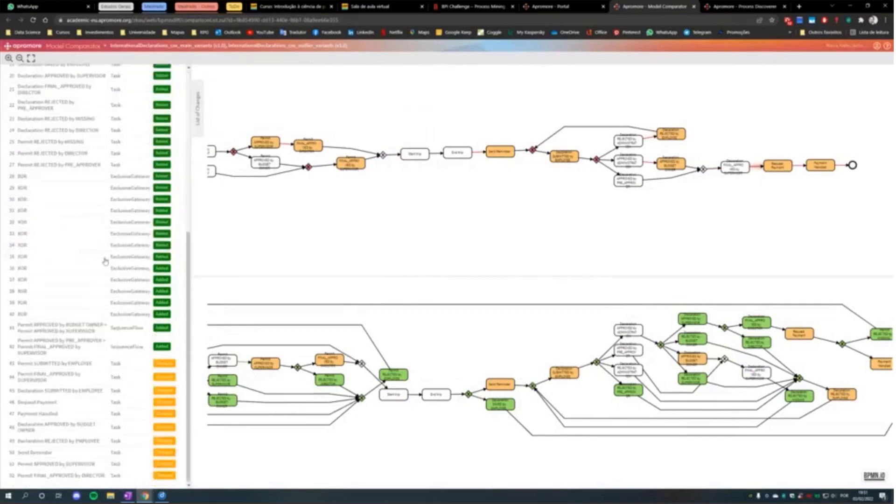
scroll(105, 261, "up", 5)
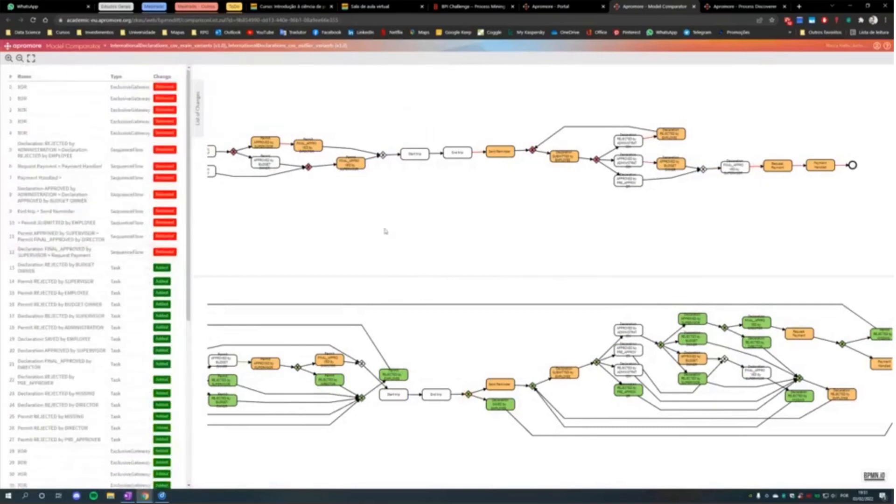
- Close the comparison and, in Process Discoverer, try a timeframe filter retaining cases contained in 2016-10-05 to 2018-01-02, then dismiss it
middle_click(665, 9)
left_click(665, 8)
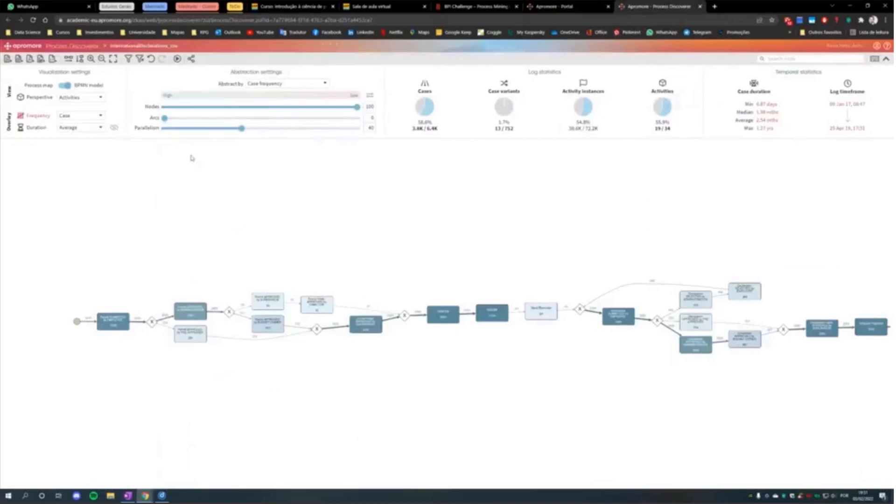
left_click(139, 61)
left_click(474, 119)
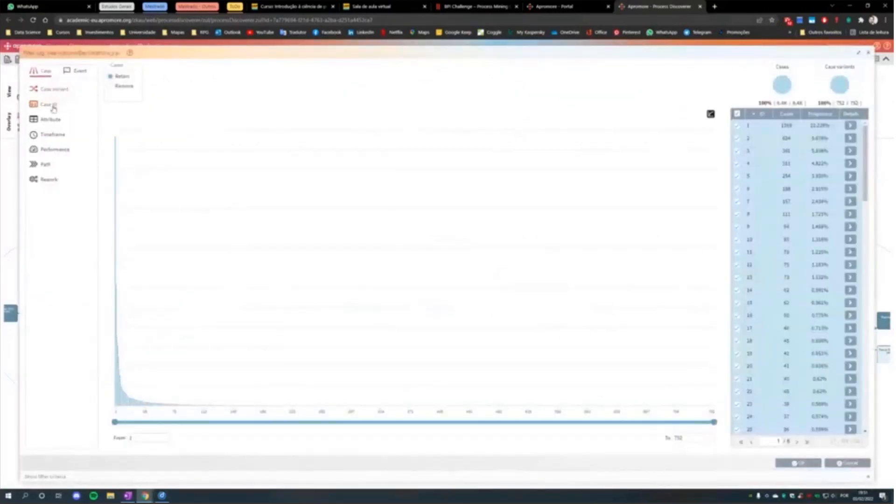
left_click(53, 135)
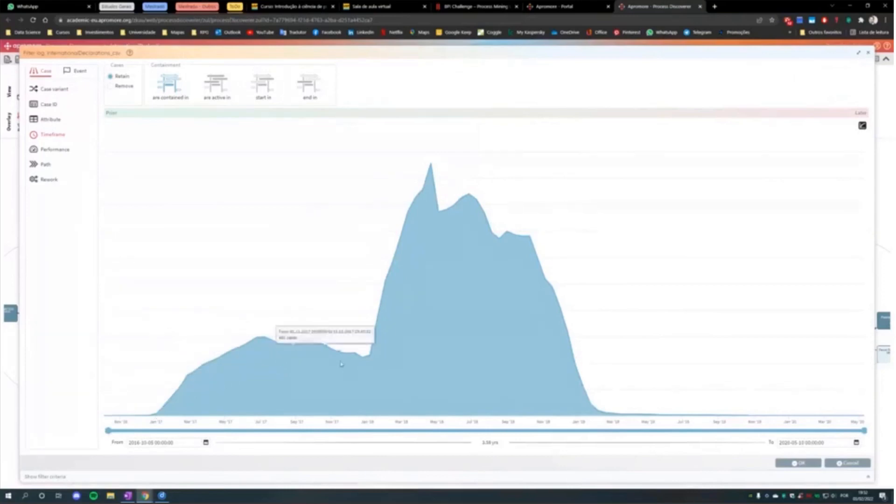
left_click_drag(864, 431, 372, 423)
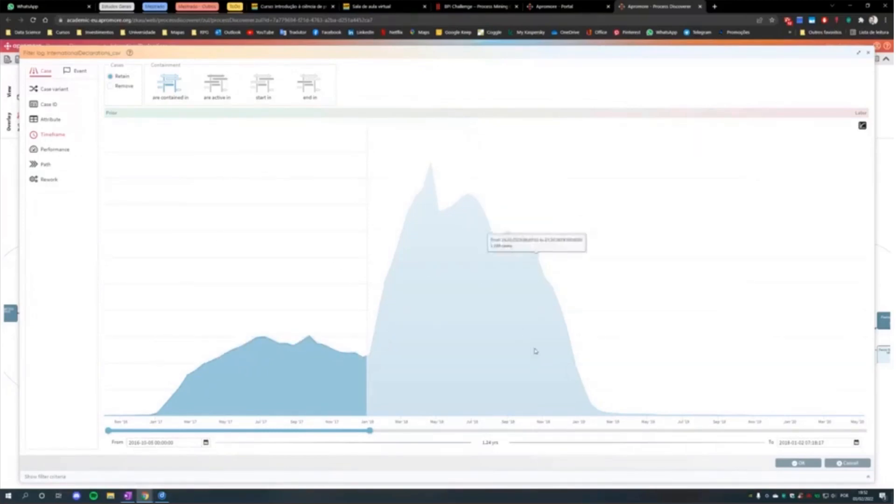
left_click(869, 55)
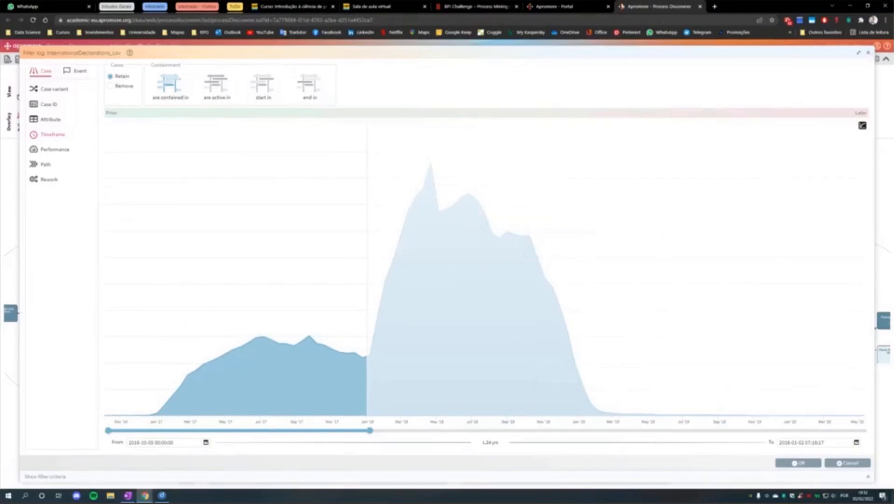
- Select the InternationalDeclarations_csv_cases2017 and InternationalDeclarations_csv_cases2018 logs in the portal and open their existing associated performance dashboard
left_click(556, 7)
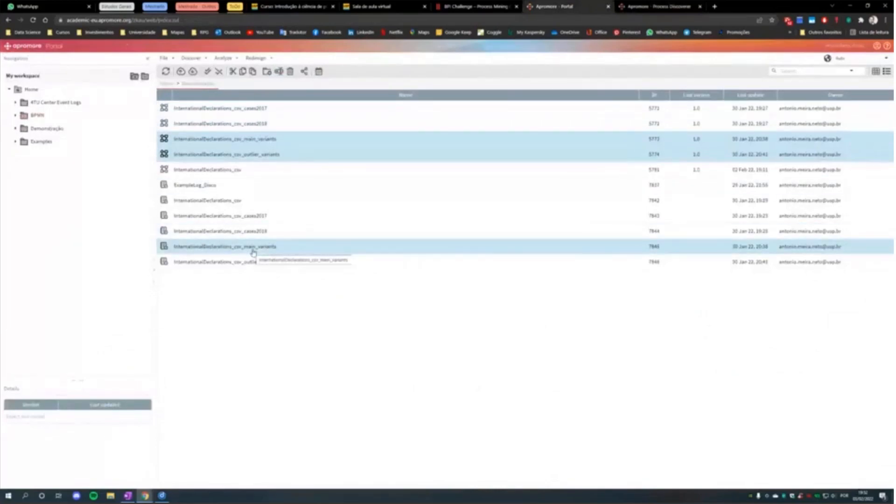
left_click(258, 216)
left_click(259, 233, "shift")
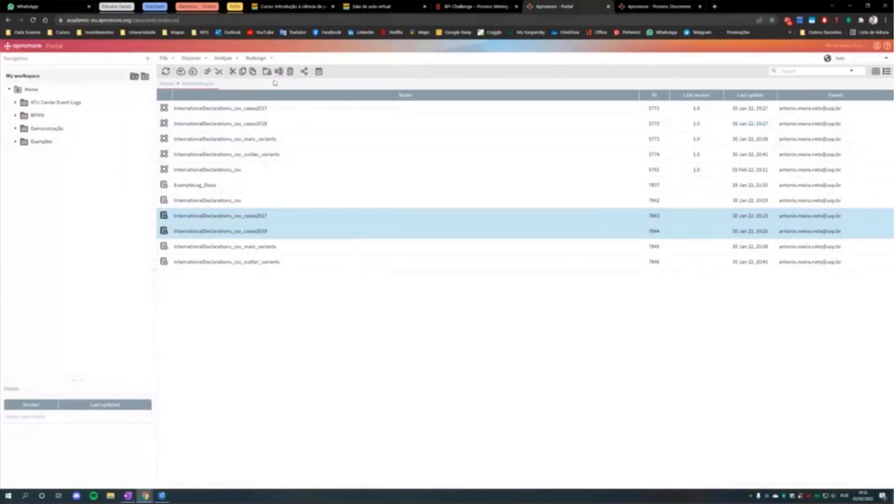
left_click(224, 58)
left_click(256, 98)
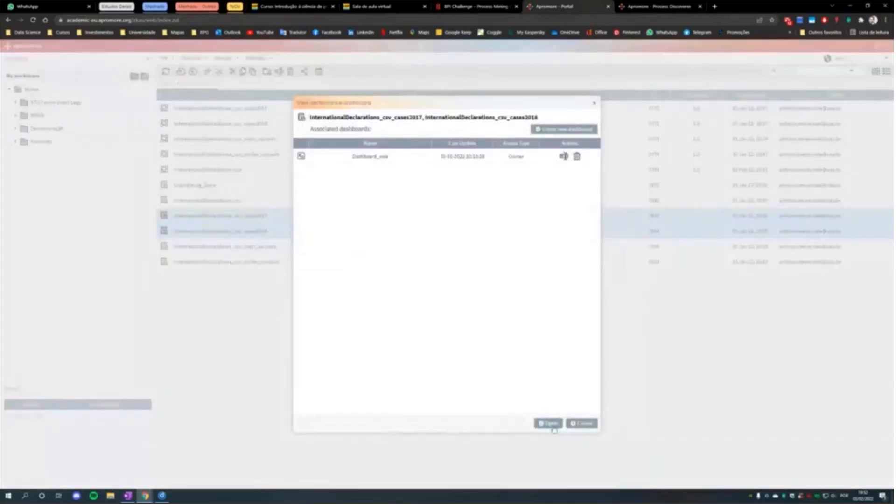
left_click(553, 425)
left_click(497, 116)
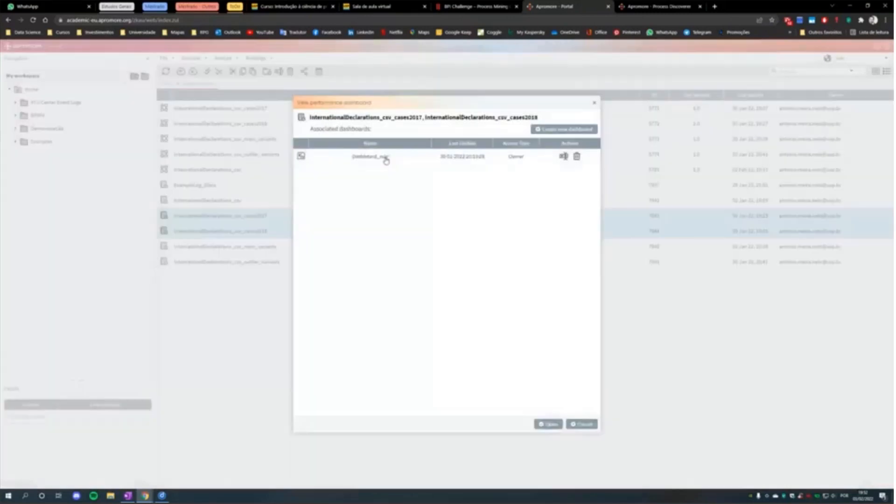
left_click(384, 159)
left_click(549, 425)
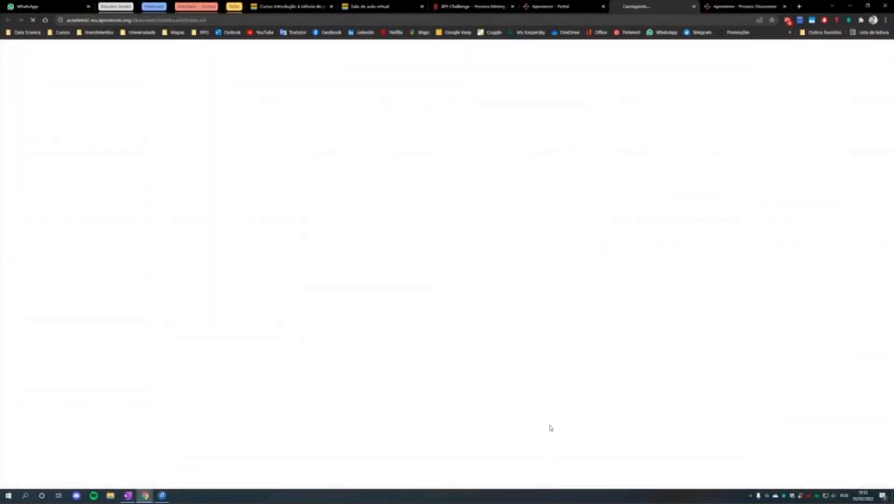